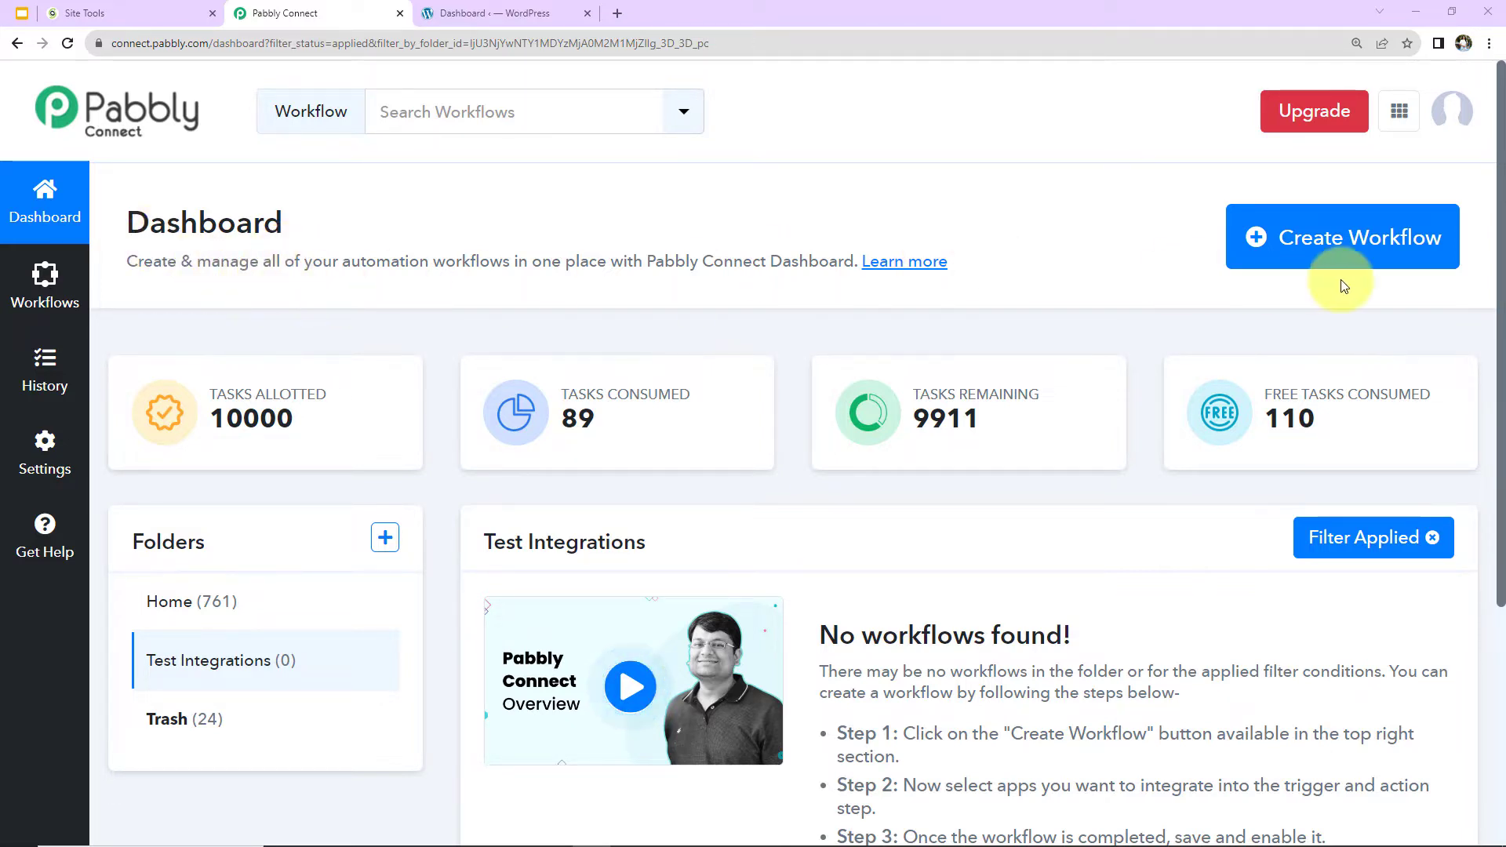
Create a workflow named "Add WooCommerce Order Details in MySQL Database" in the Test Integrations folder.
click(1400, 267)
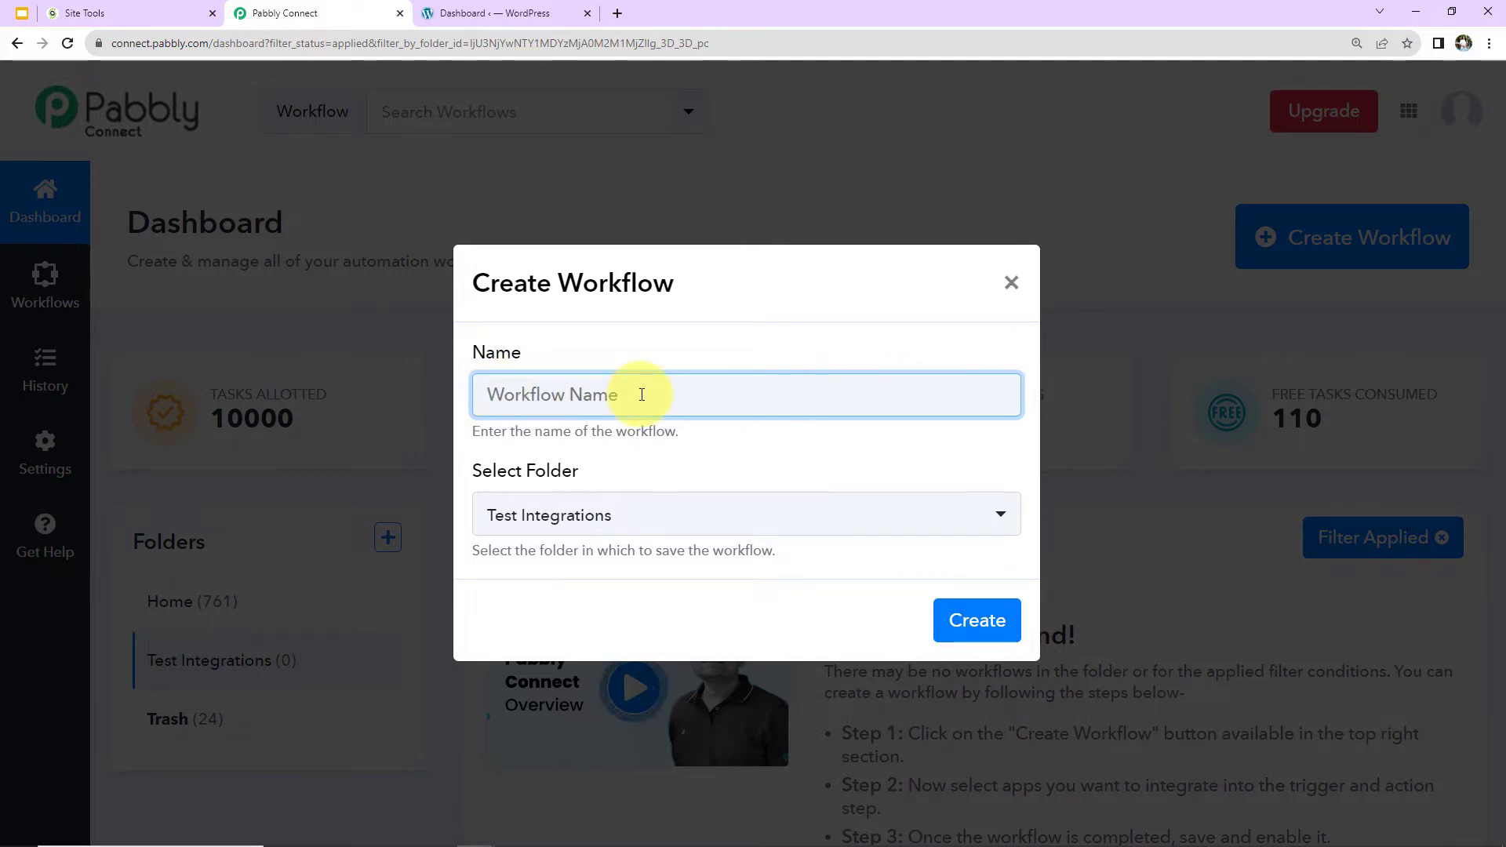
text(Add WooCommerce Order Details in MySQL Database)
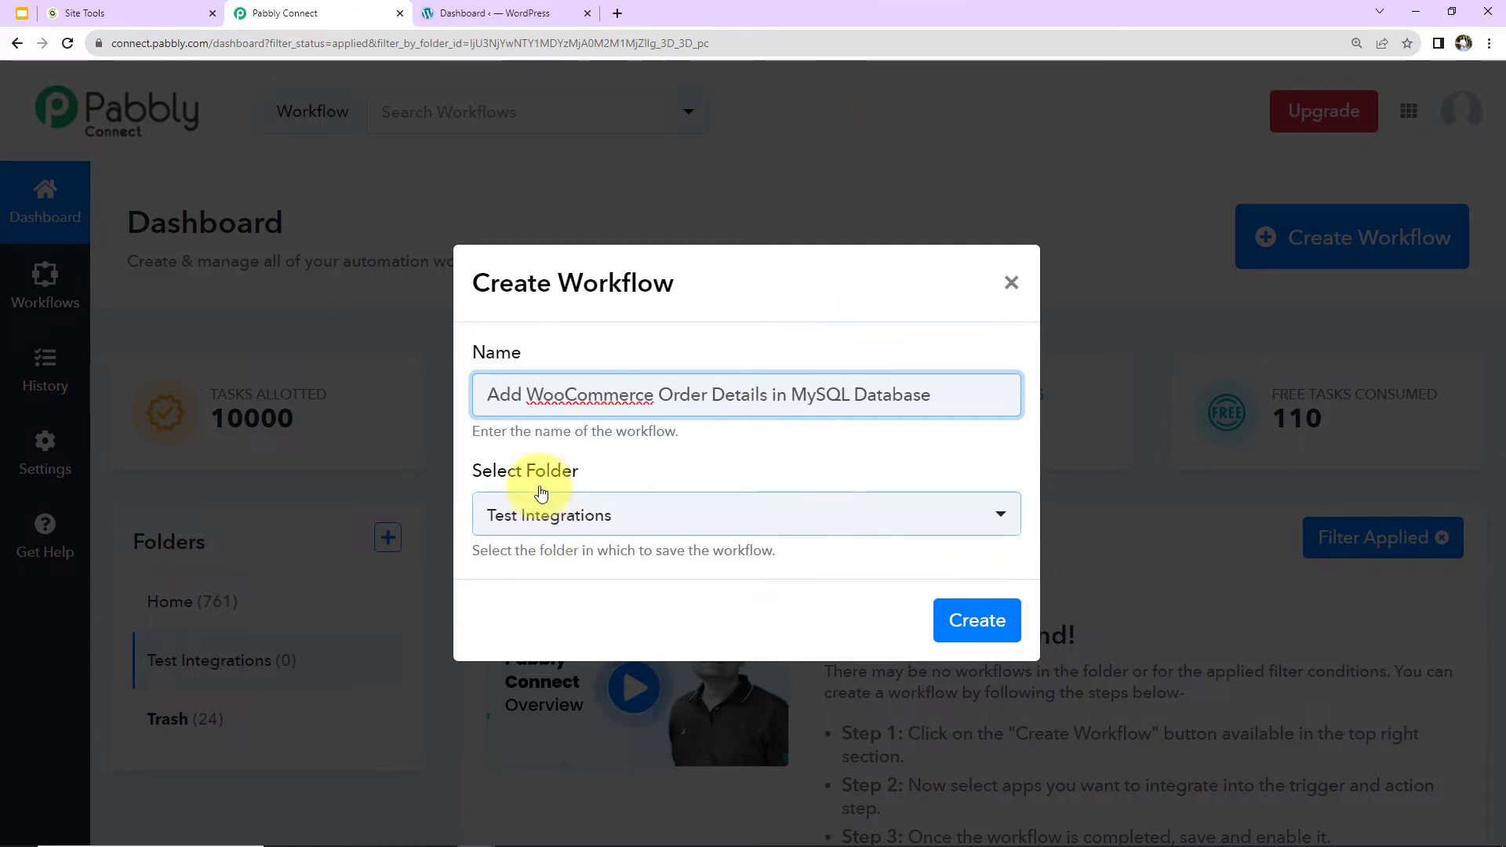
click(972, 620)
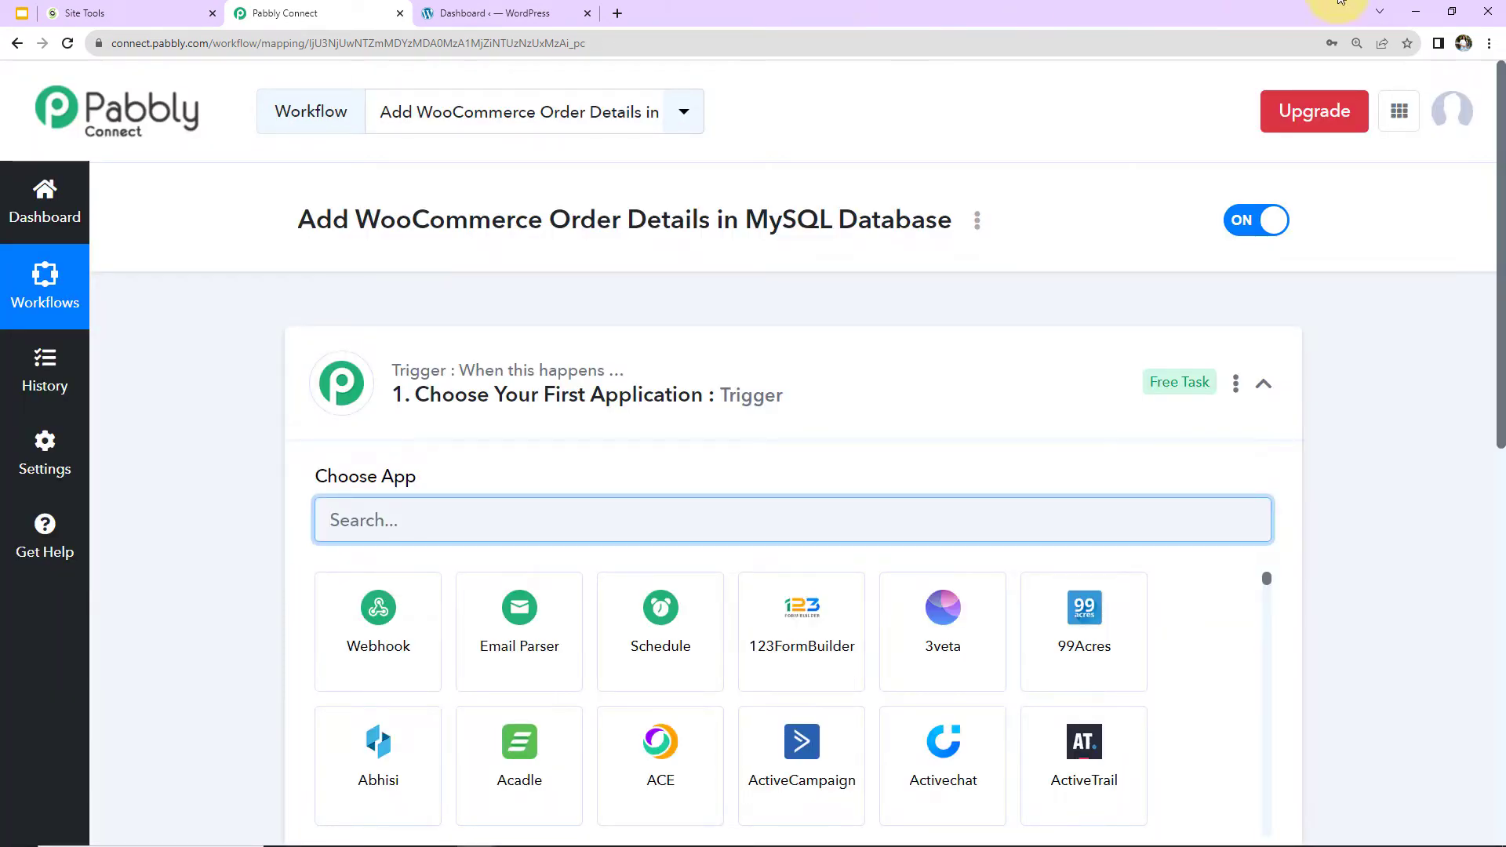
Set the workflow's trigger application to WooCommerce with New Order Created as the trigger event.
click(1260, 384)
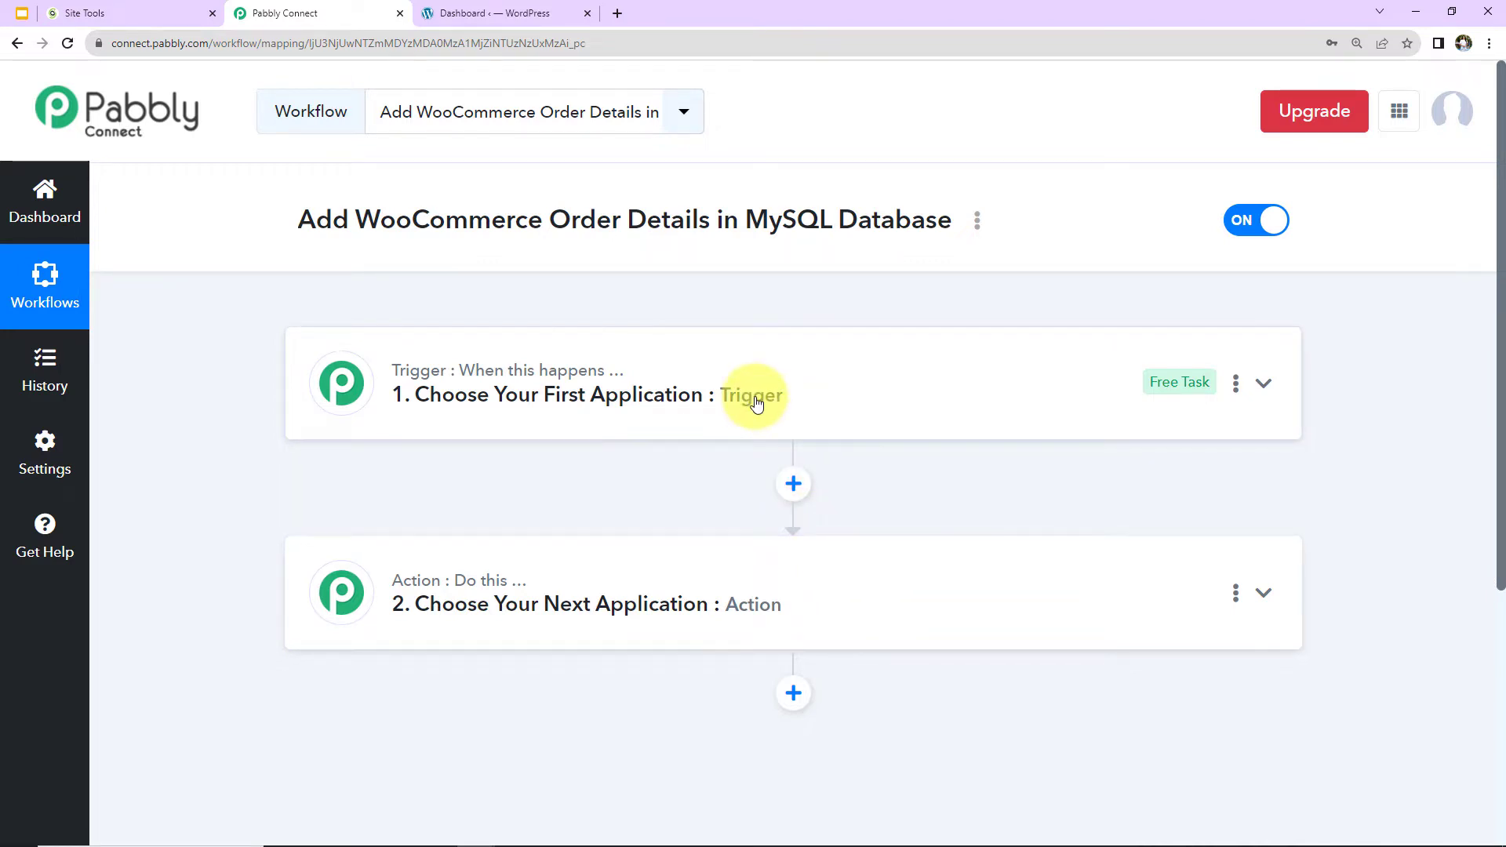
click(753, 372)
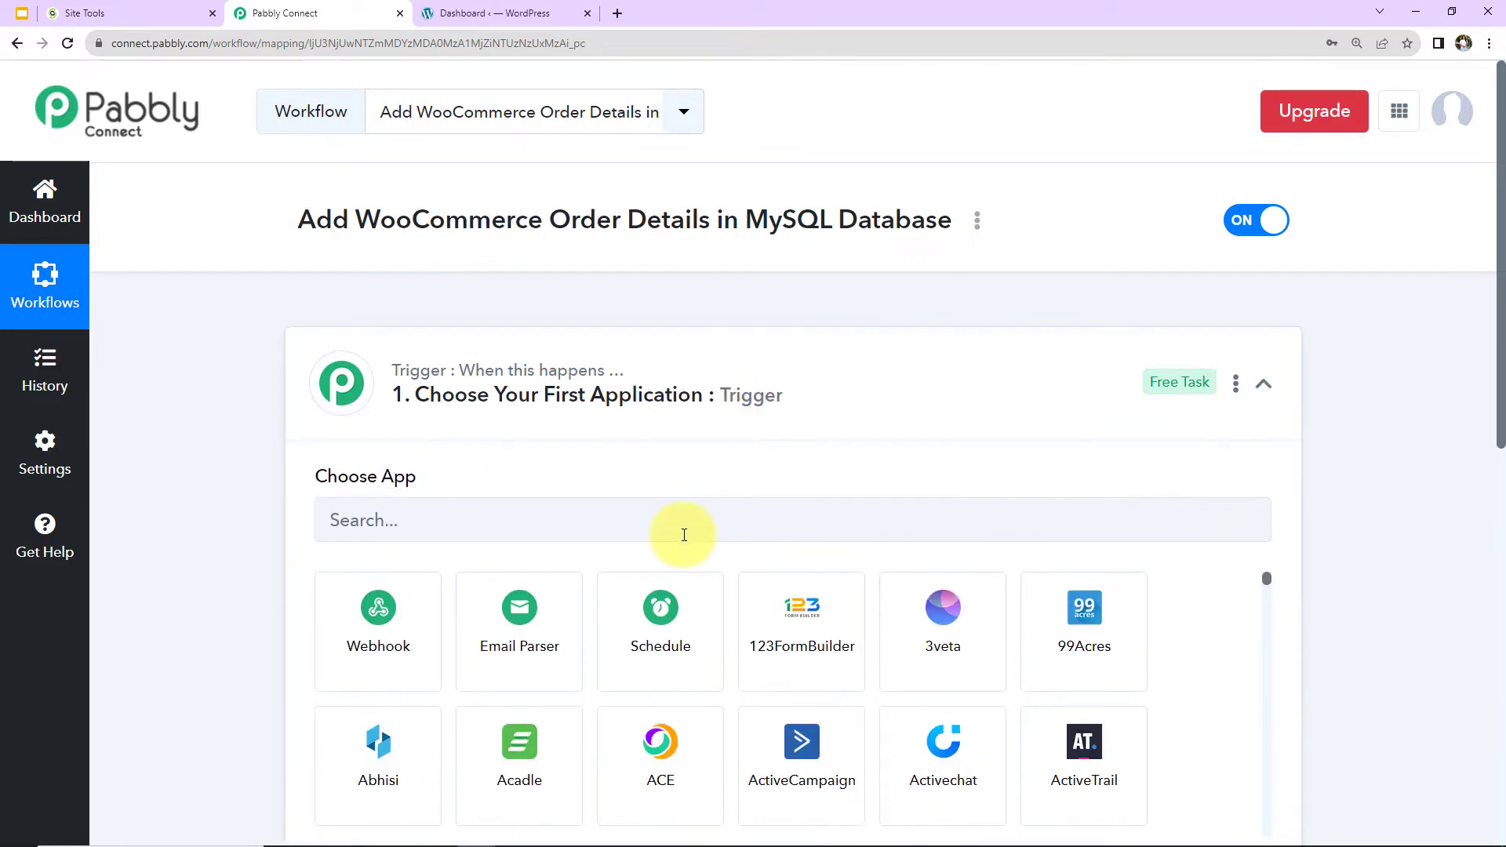
text(woo)
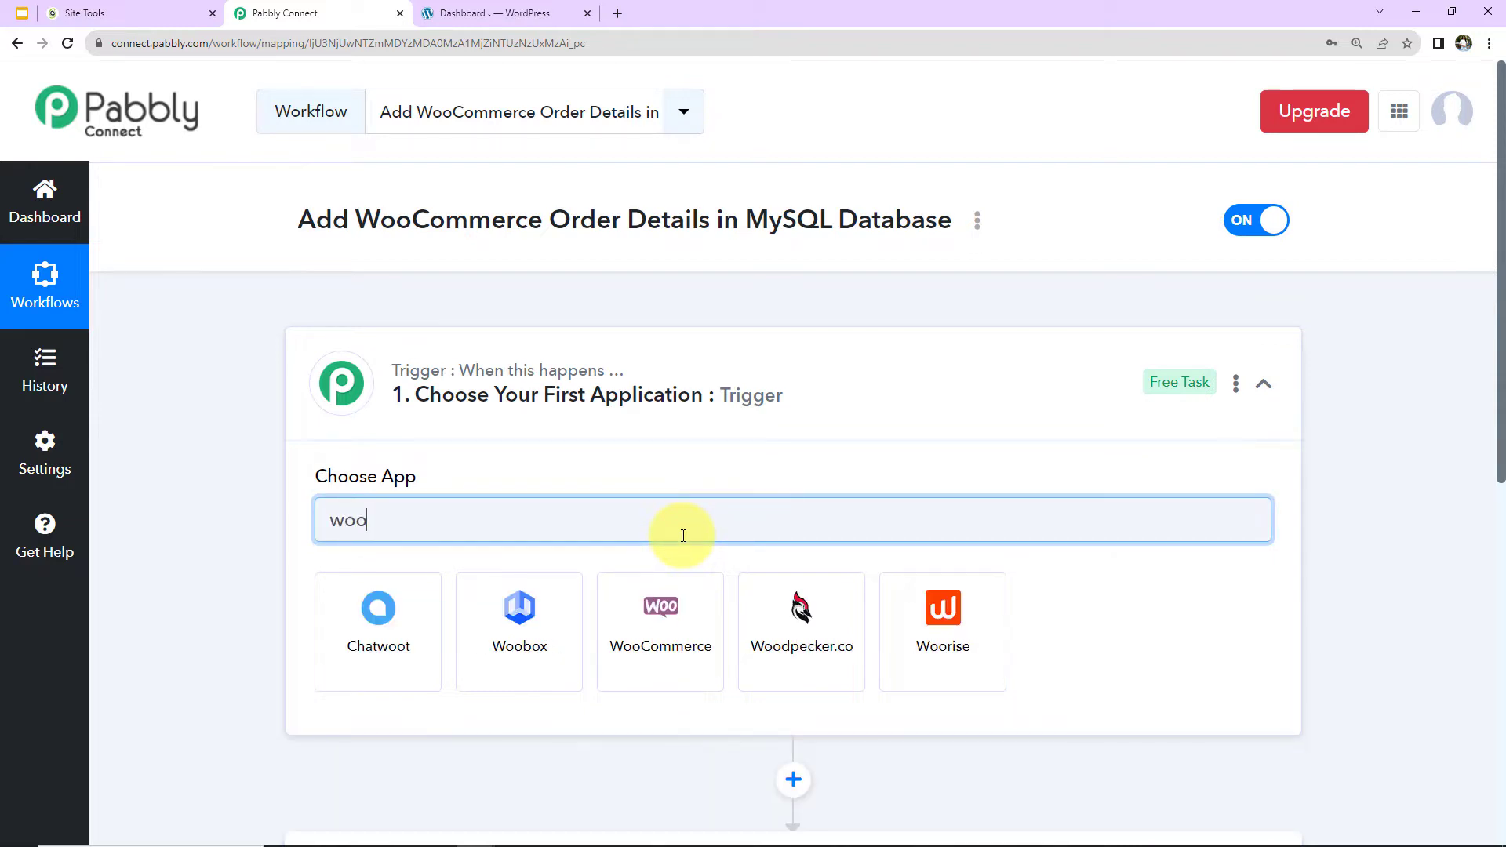
click(665, 657)
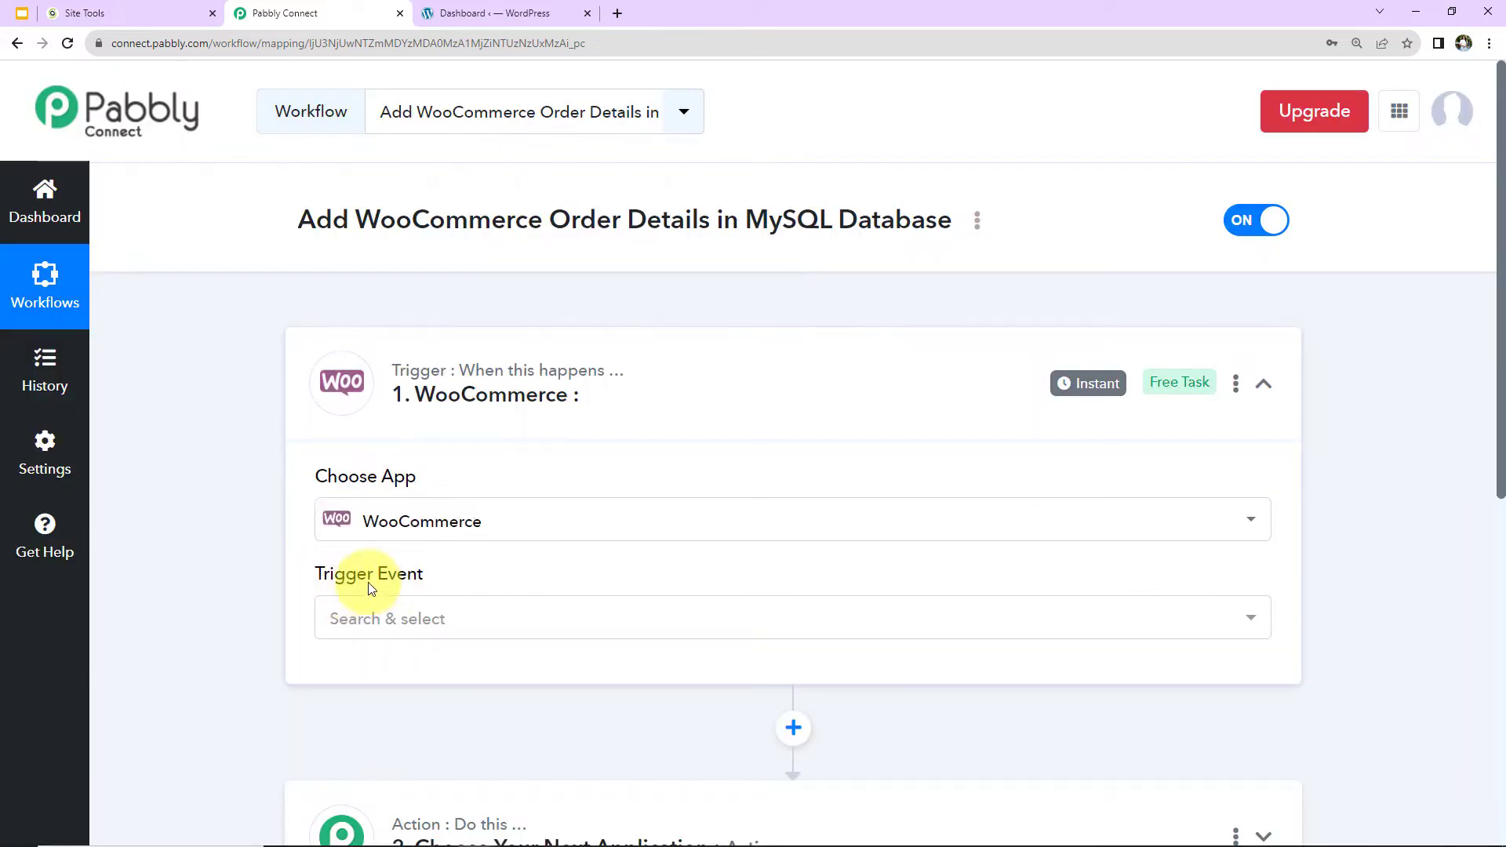
mouse_move(387, 585)
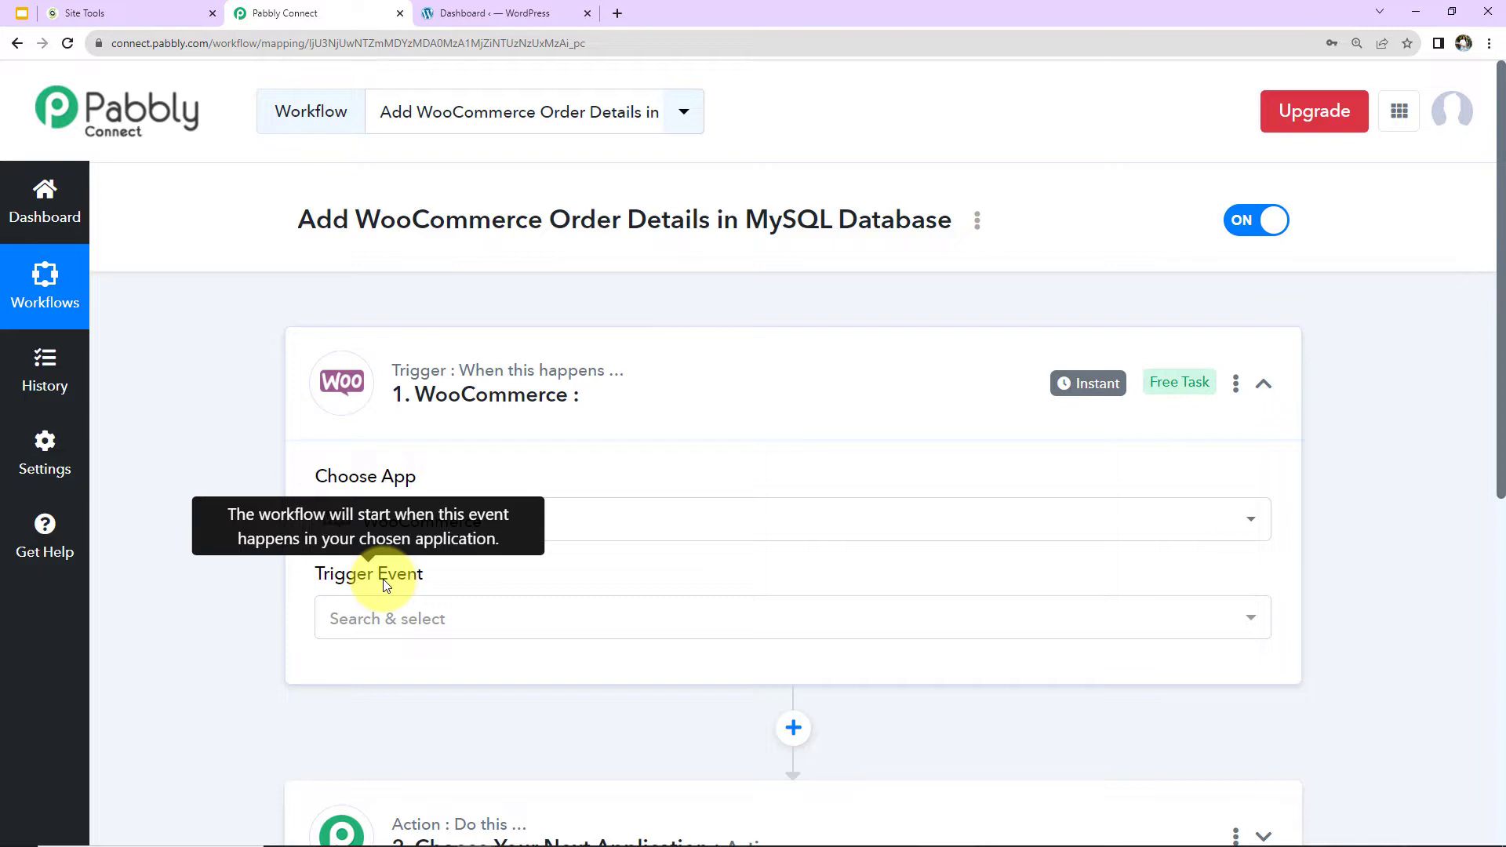
click(391, 621)
click(386, 239)
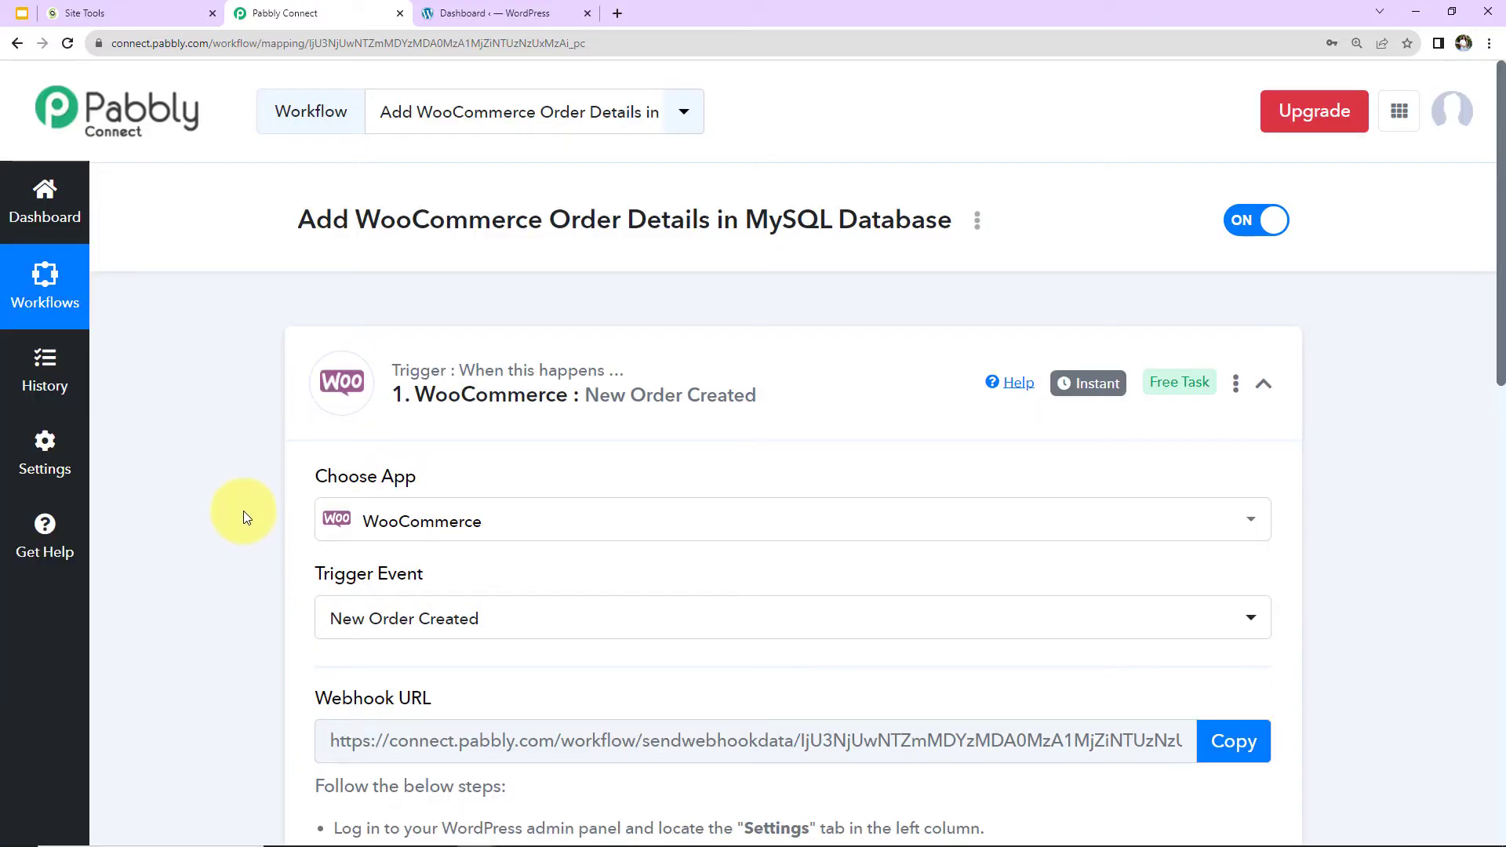
Copy the trigger's webhook URL and start capturing the webhook response.
scroll(243, 511, down, 5)
mouse_move(322, 343)
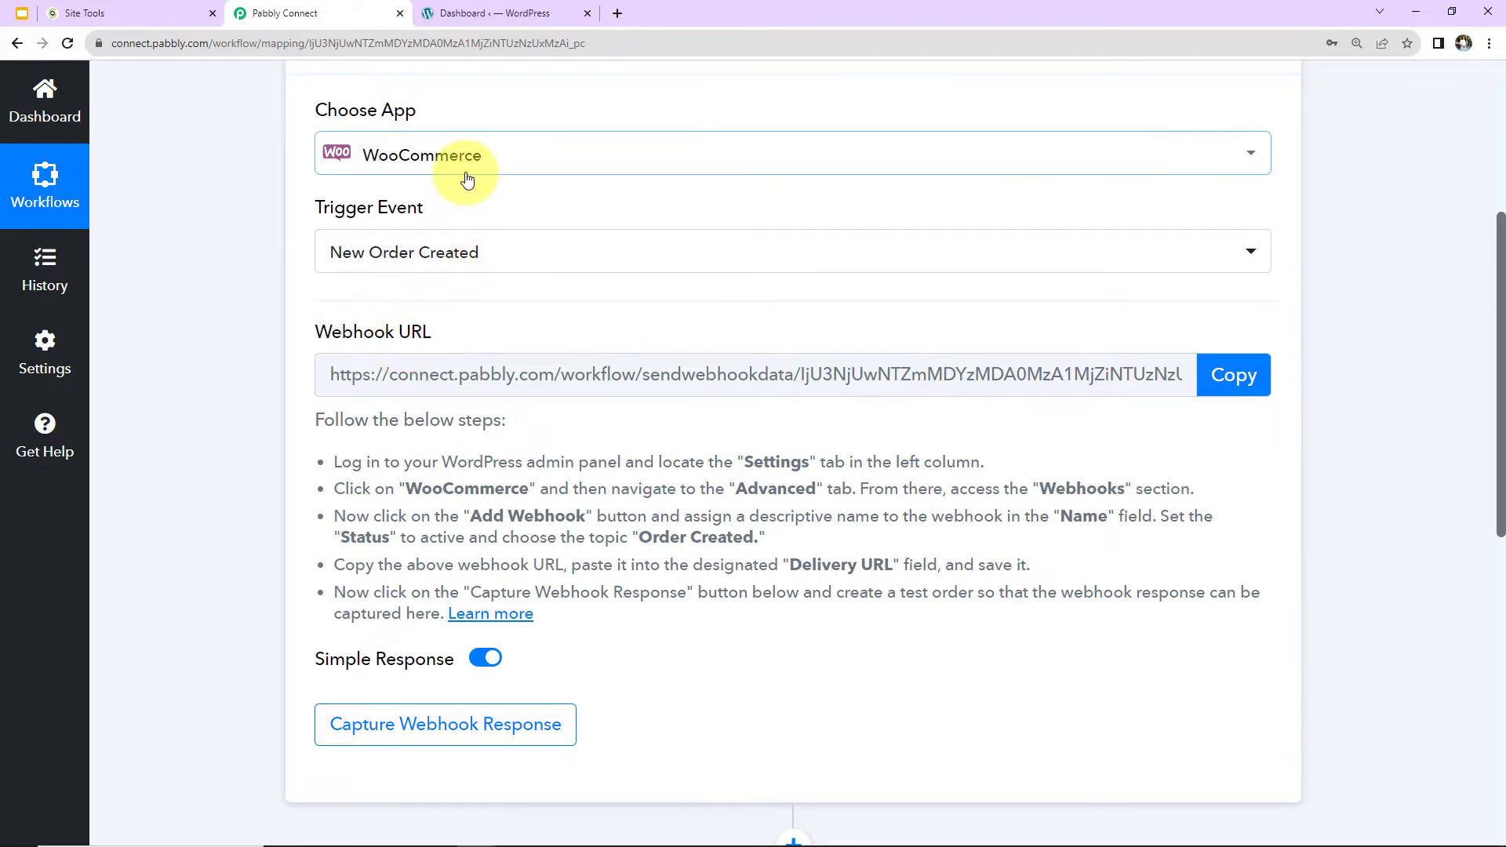
click(1229, 380)
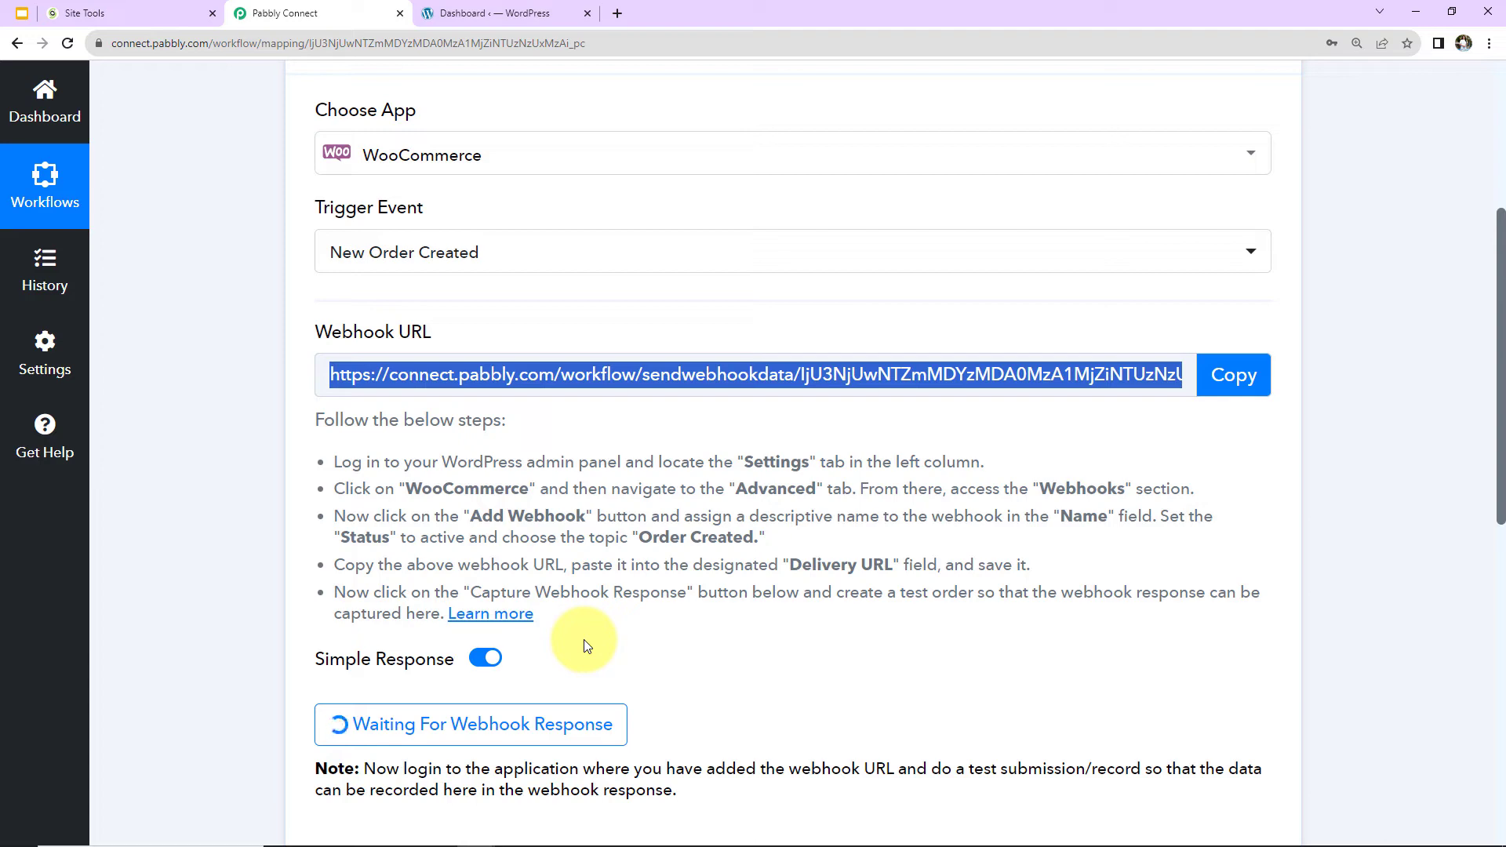
Switch to the WordPress admin and open the Webhooks section of WooCommerce's advanced settings.
click(490, 13)
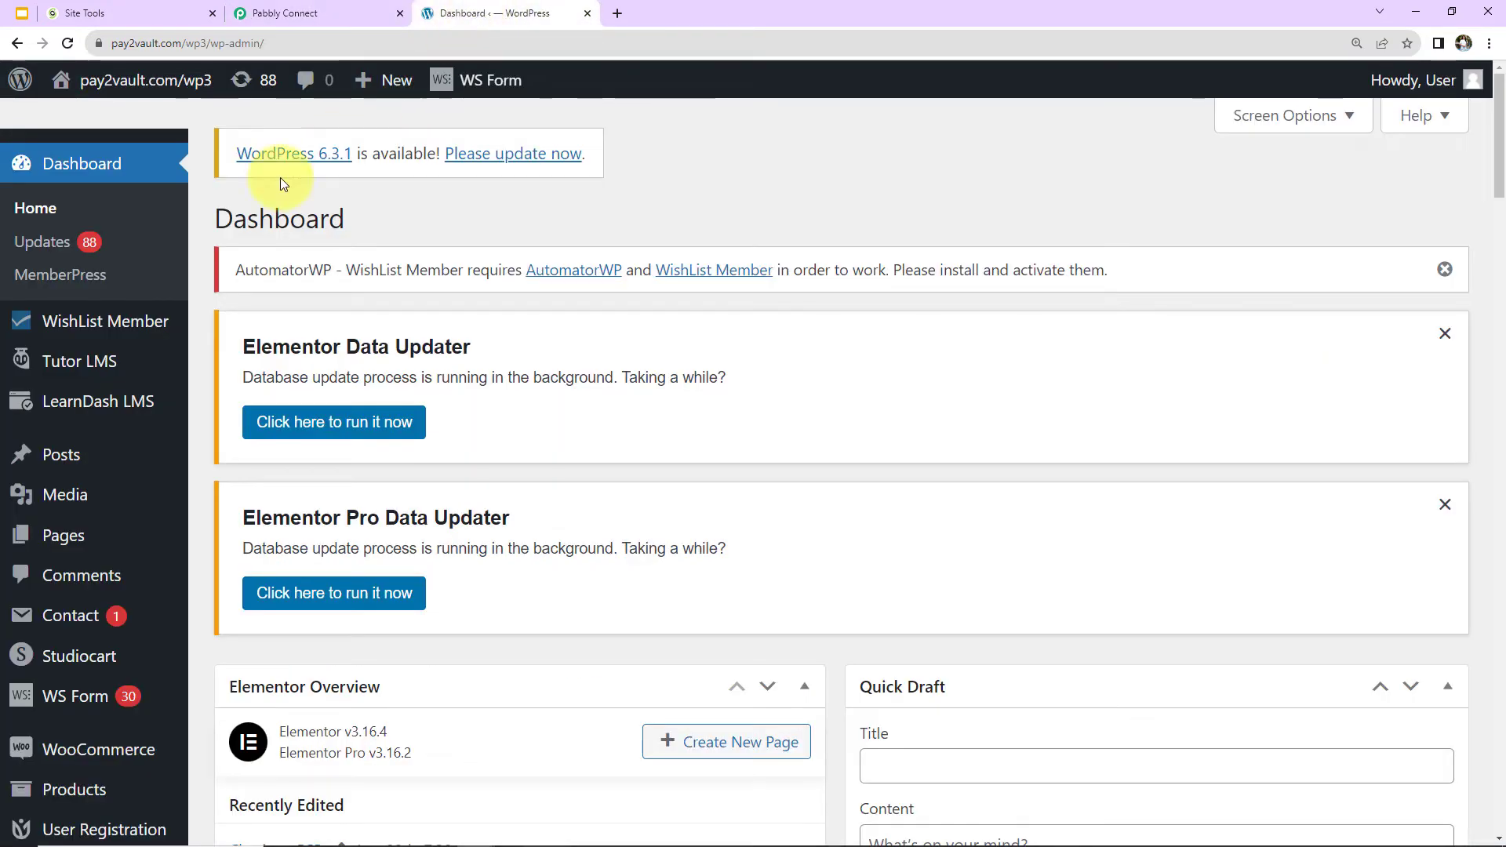
scroll(39, 448, down, 5)
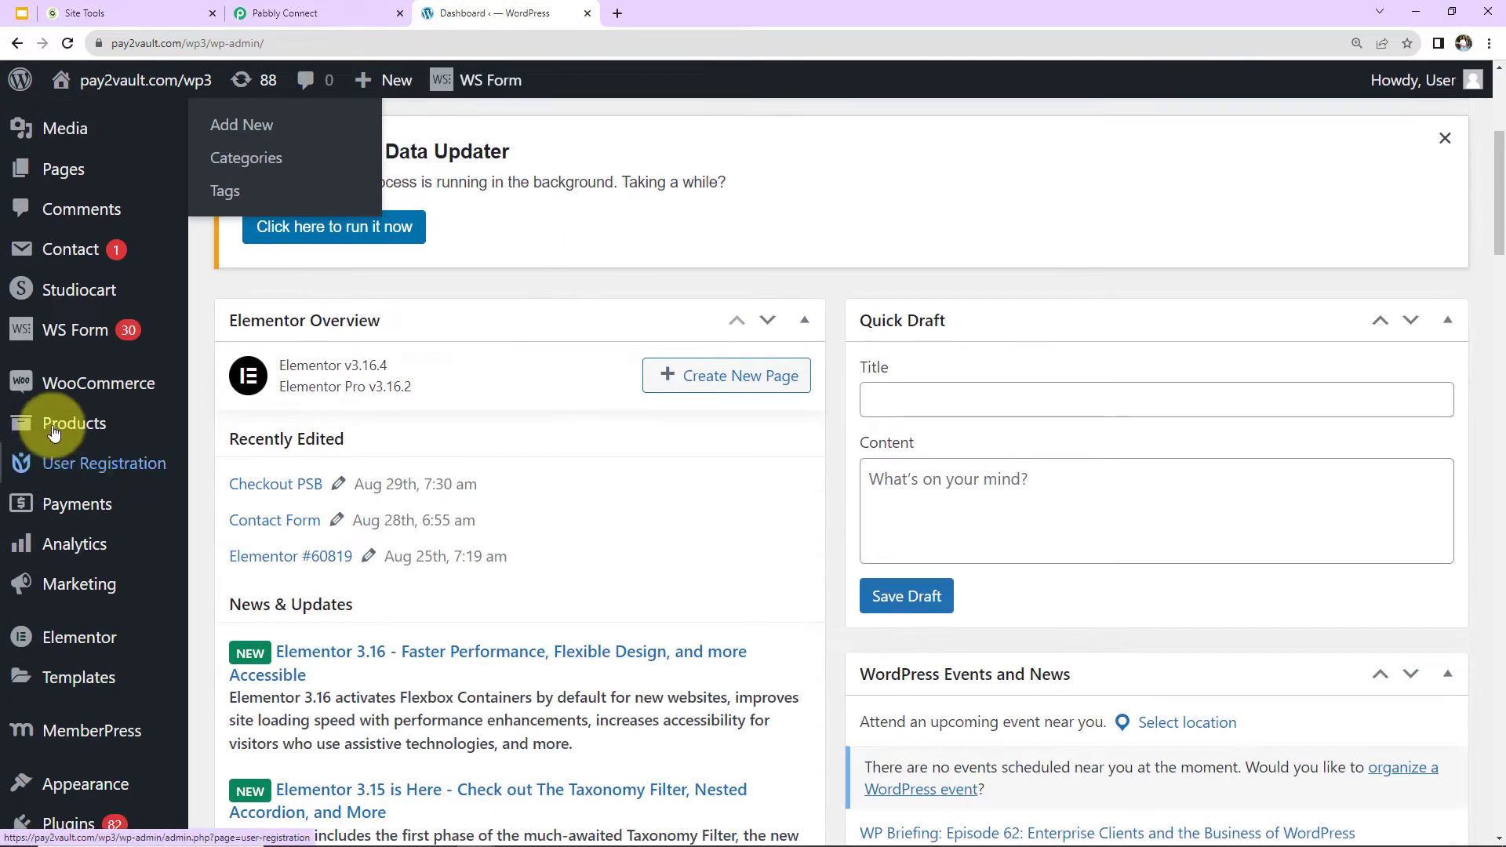
mouse_move(67, 388)
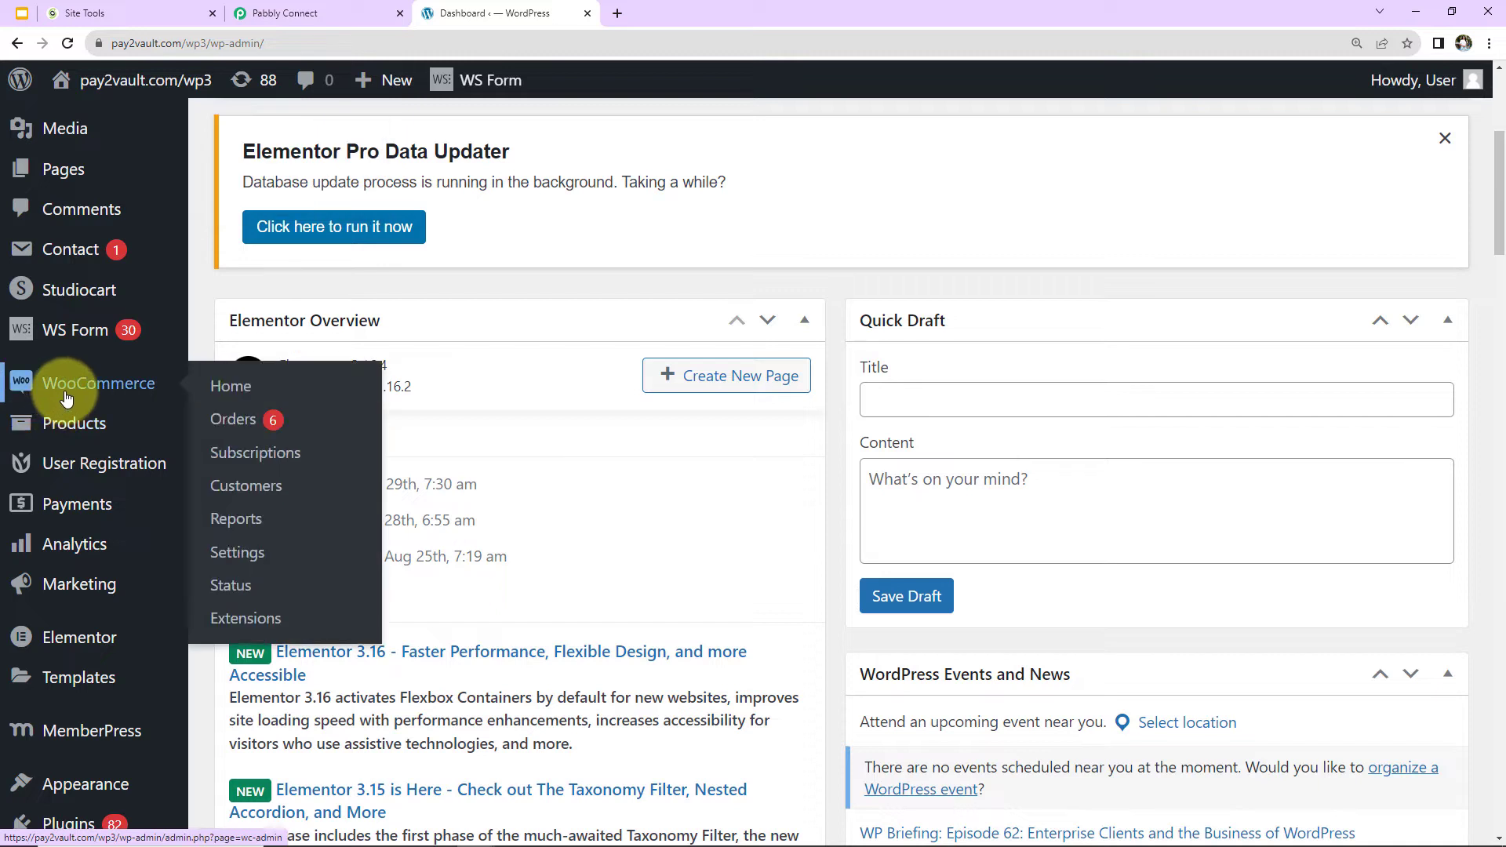
click(230, 553)
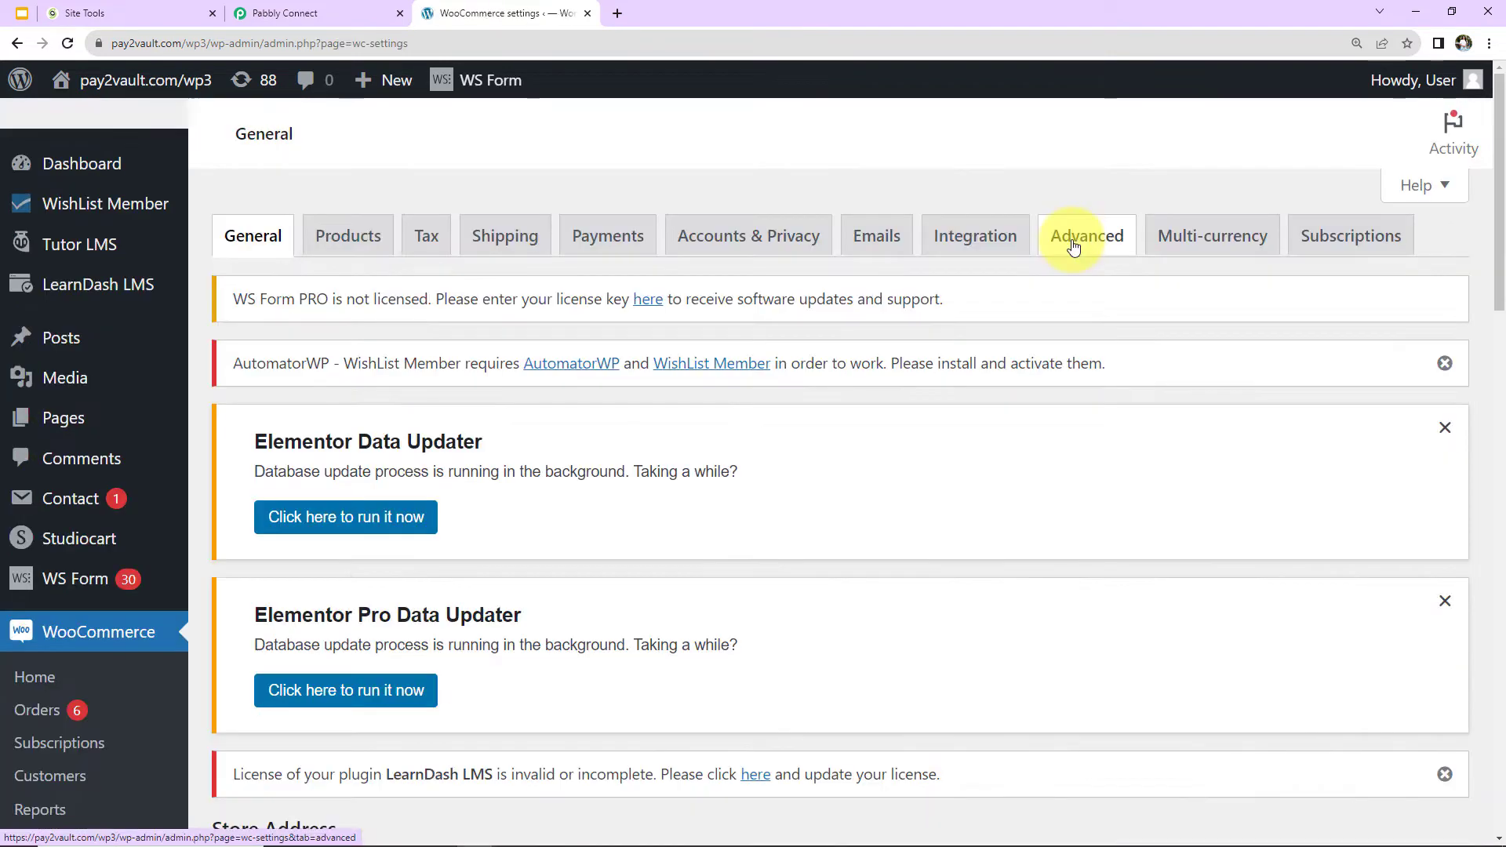
click(1074, 247)
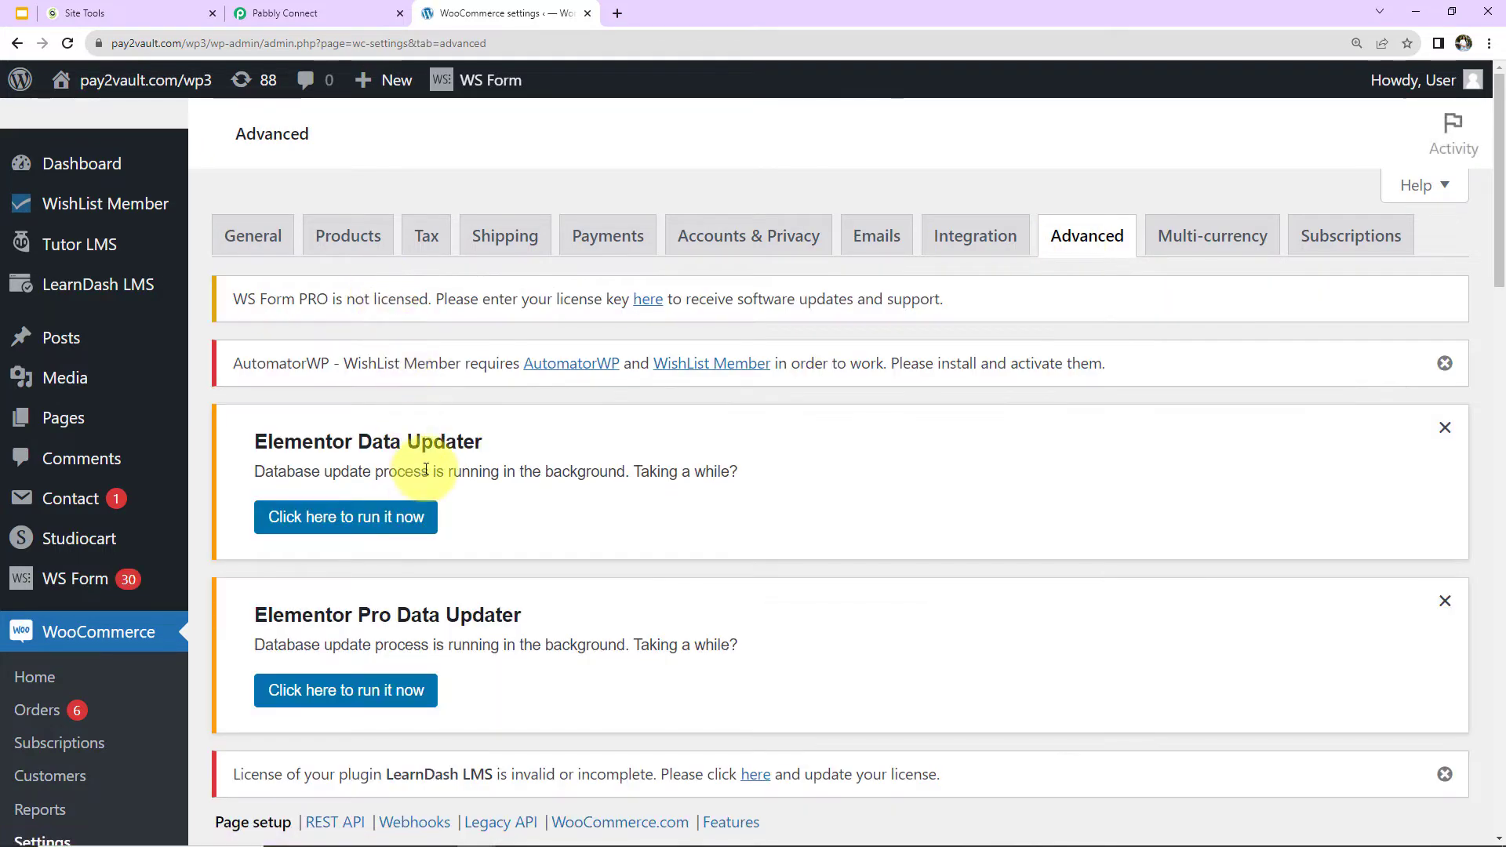
scroll(427, 469, down, 6)
click(404, 273)
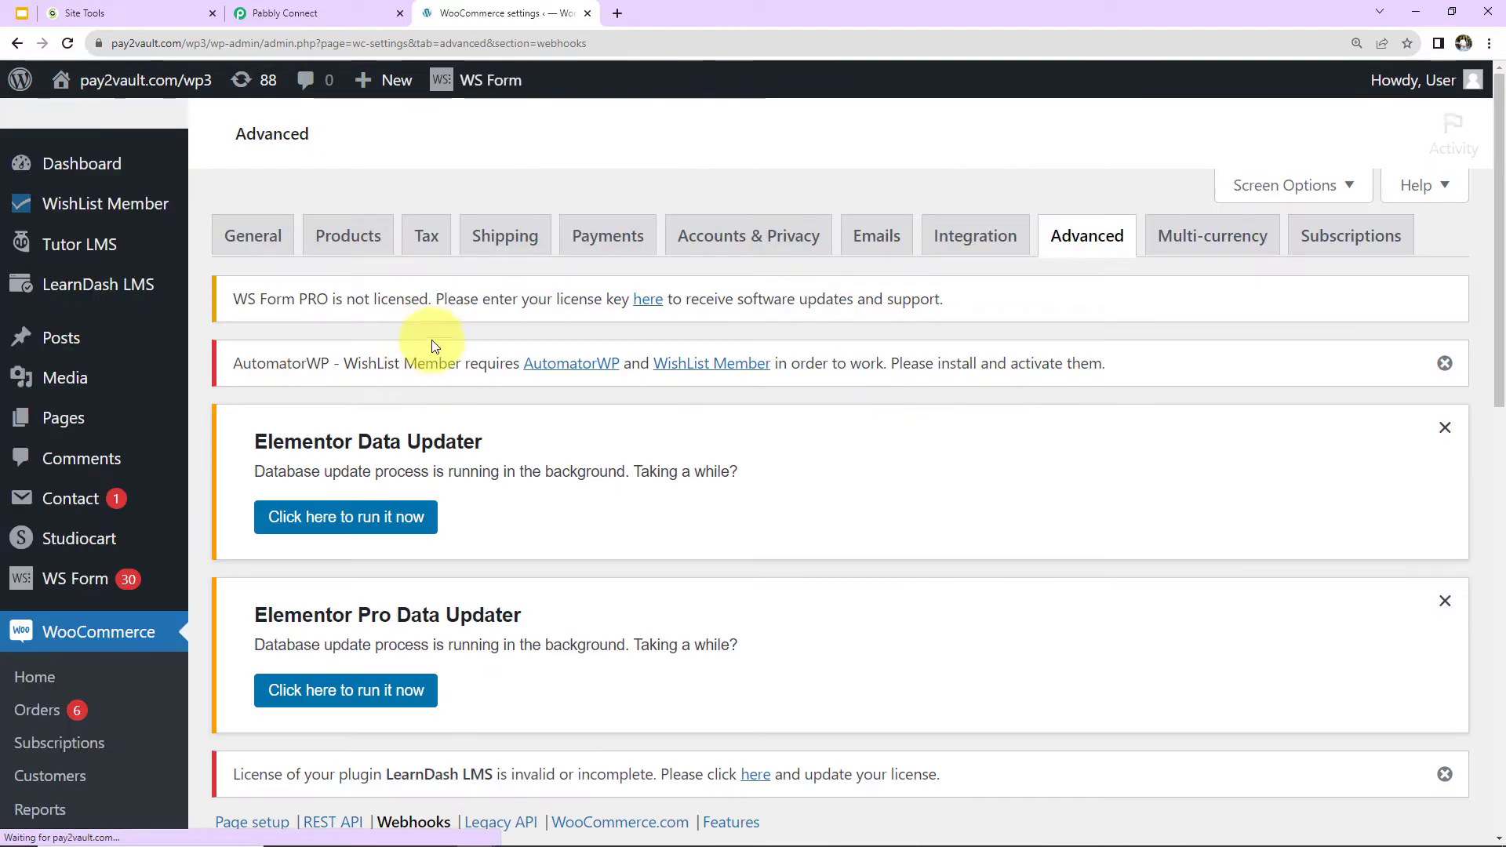
Add a new WooCommerce webhook named "MYSQL Webhook" and set its status to Active.
scroll(408, 350, down, 5)
click(384, 499)
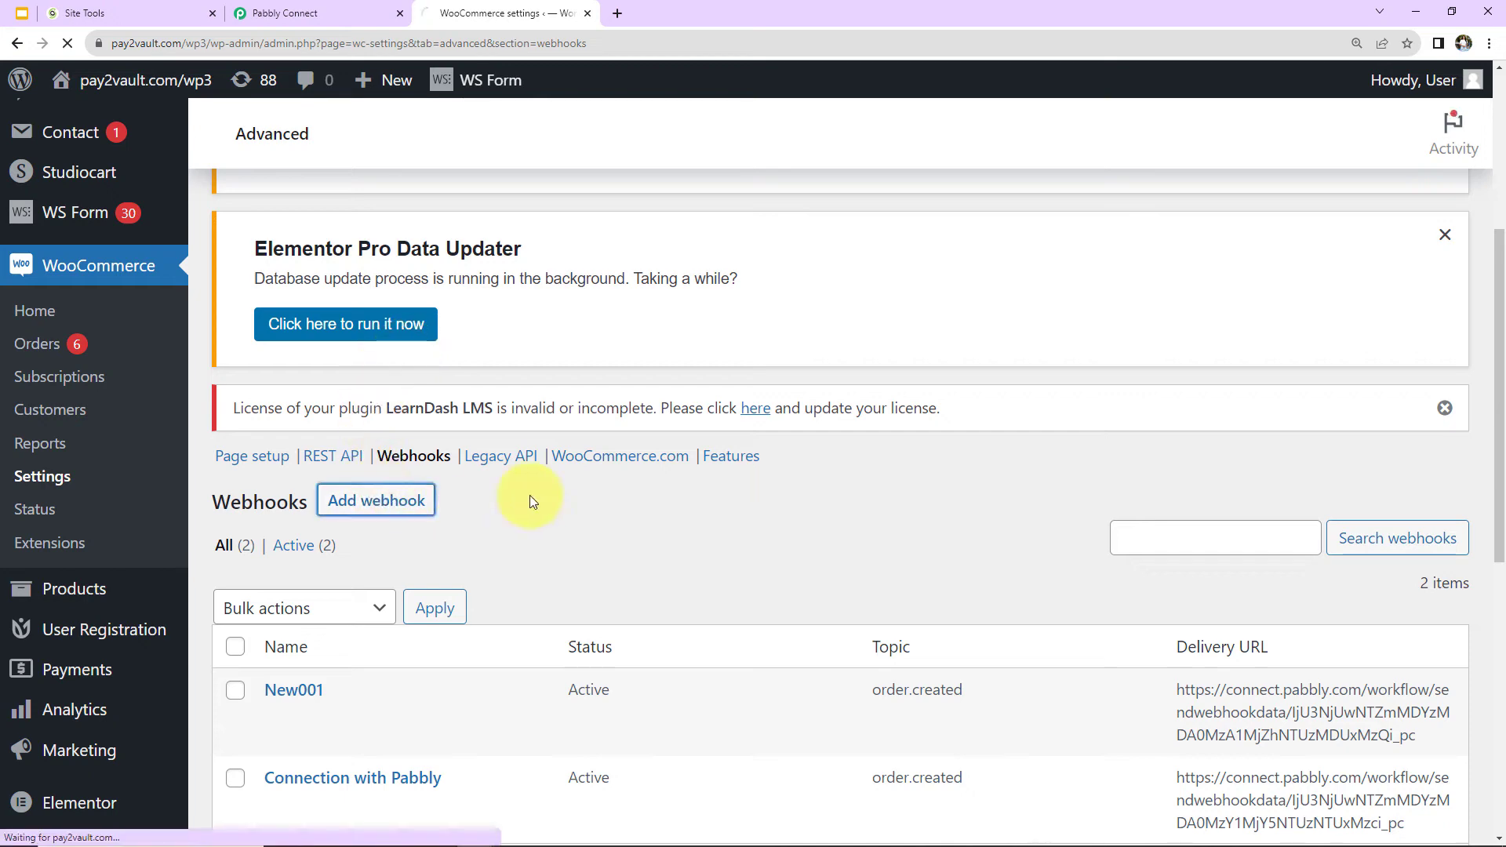
scroll(531, 417, down, 7)
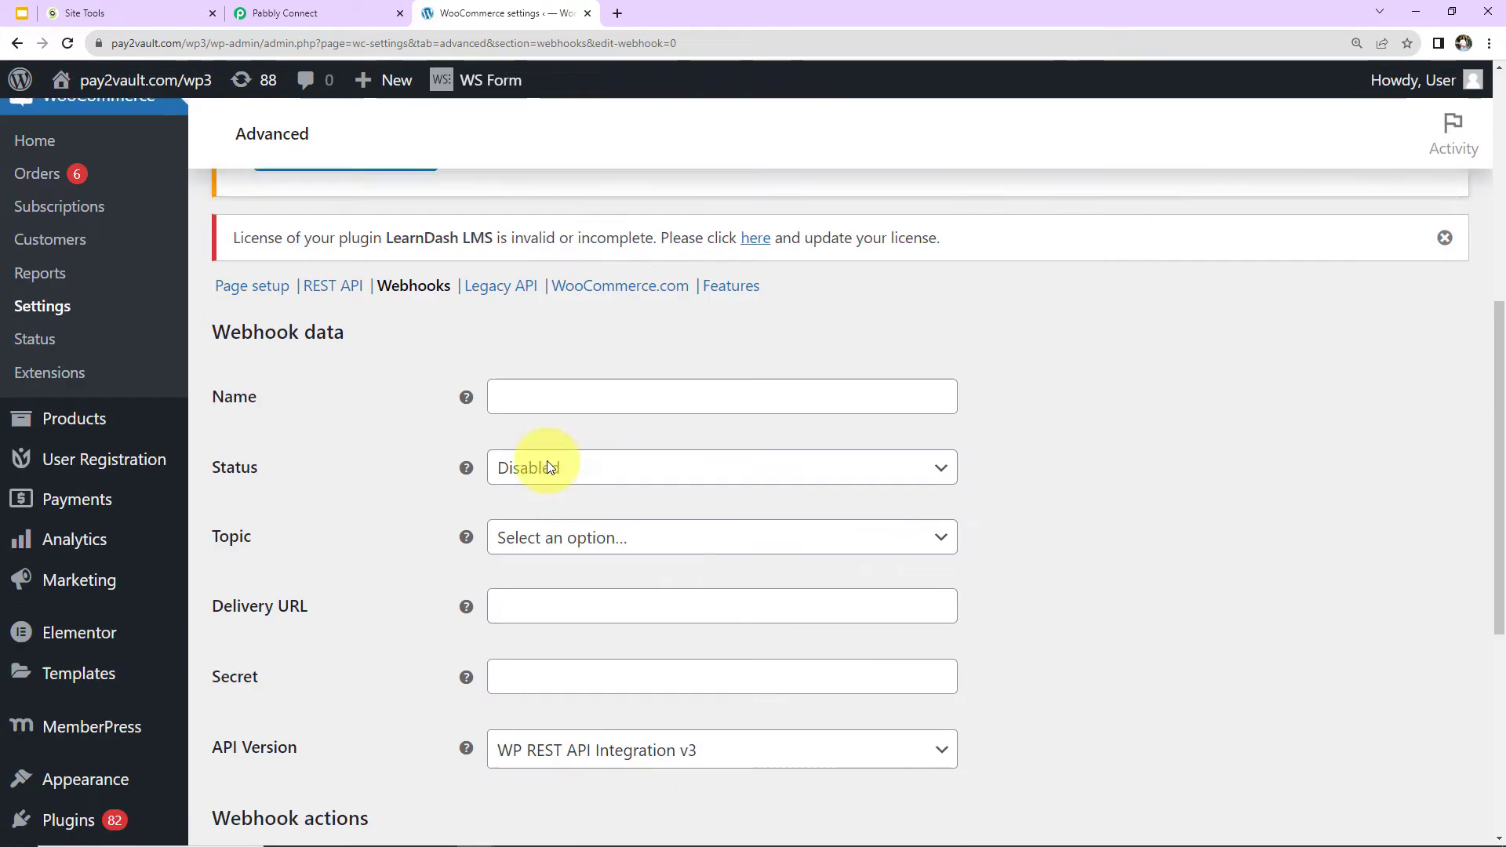
click(549, 385)
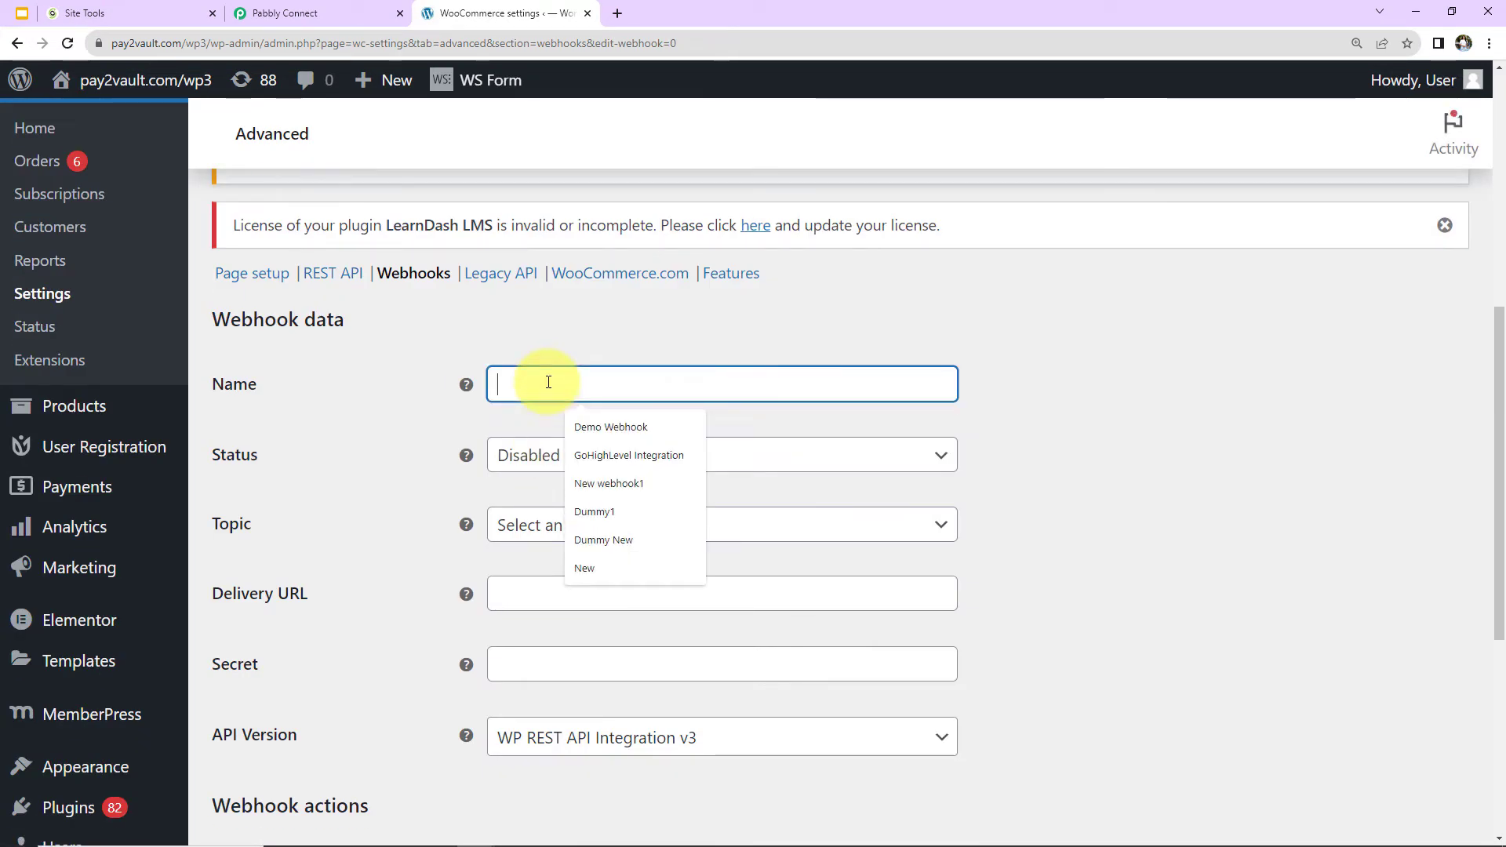
key(ctrl+v)
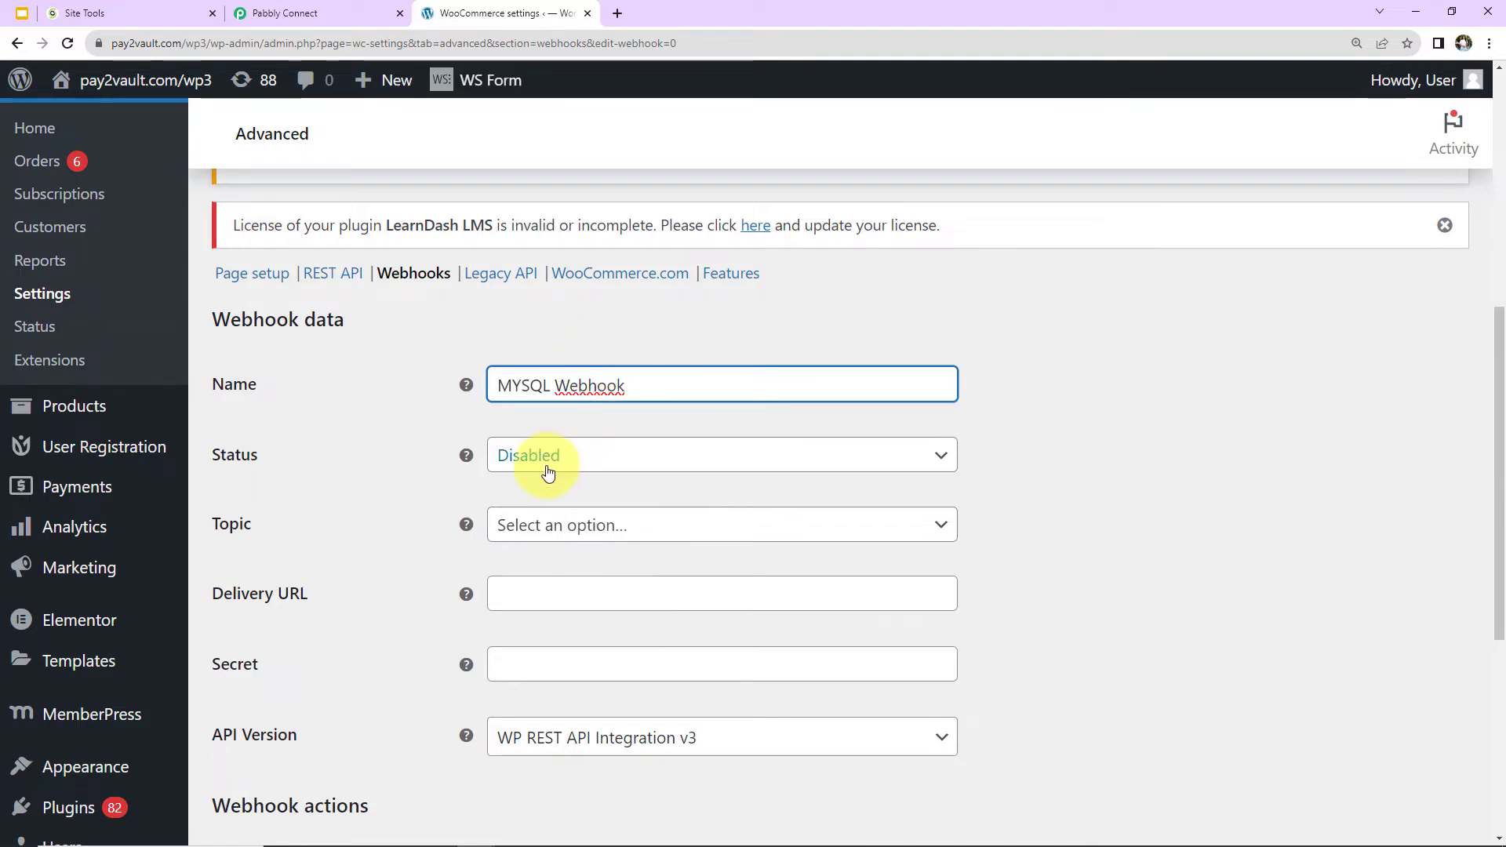
click(615, 463)
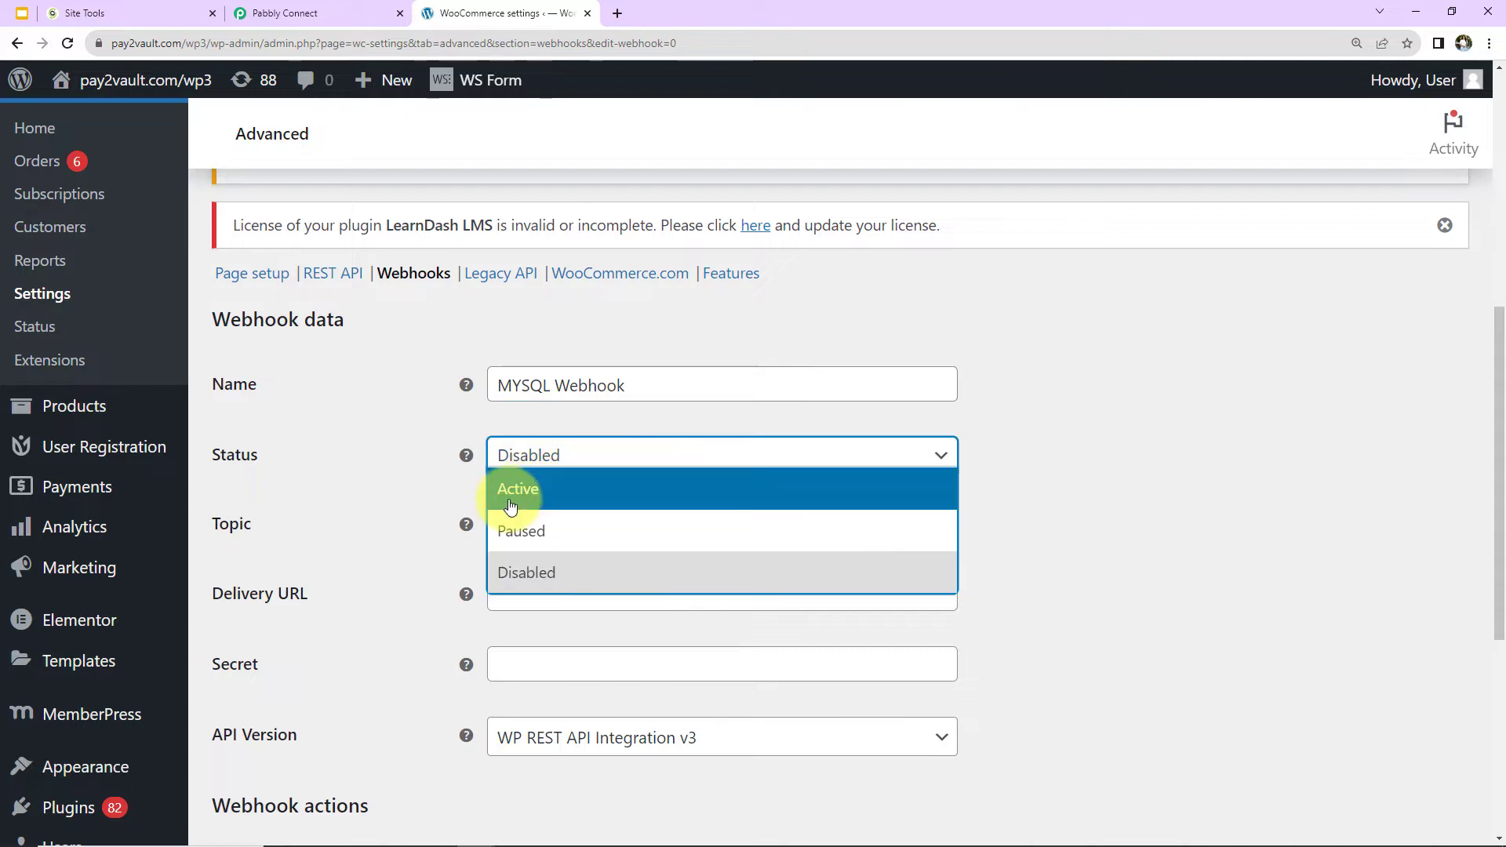
click(506, 491)
Set the webhook's topic to Order created and paste the copied Pabbly webhook URL as its delivery URL.
click(597, 527)
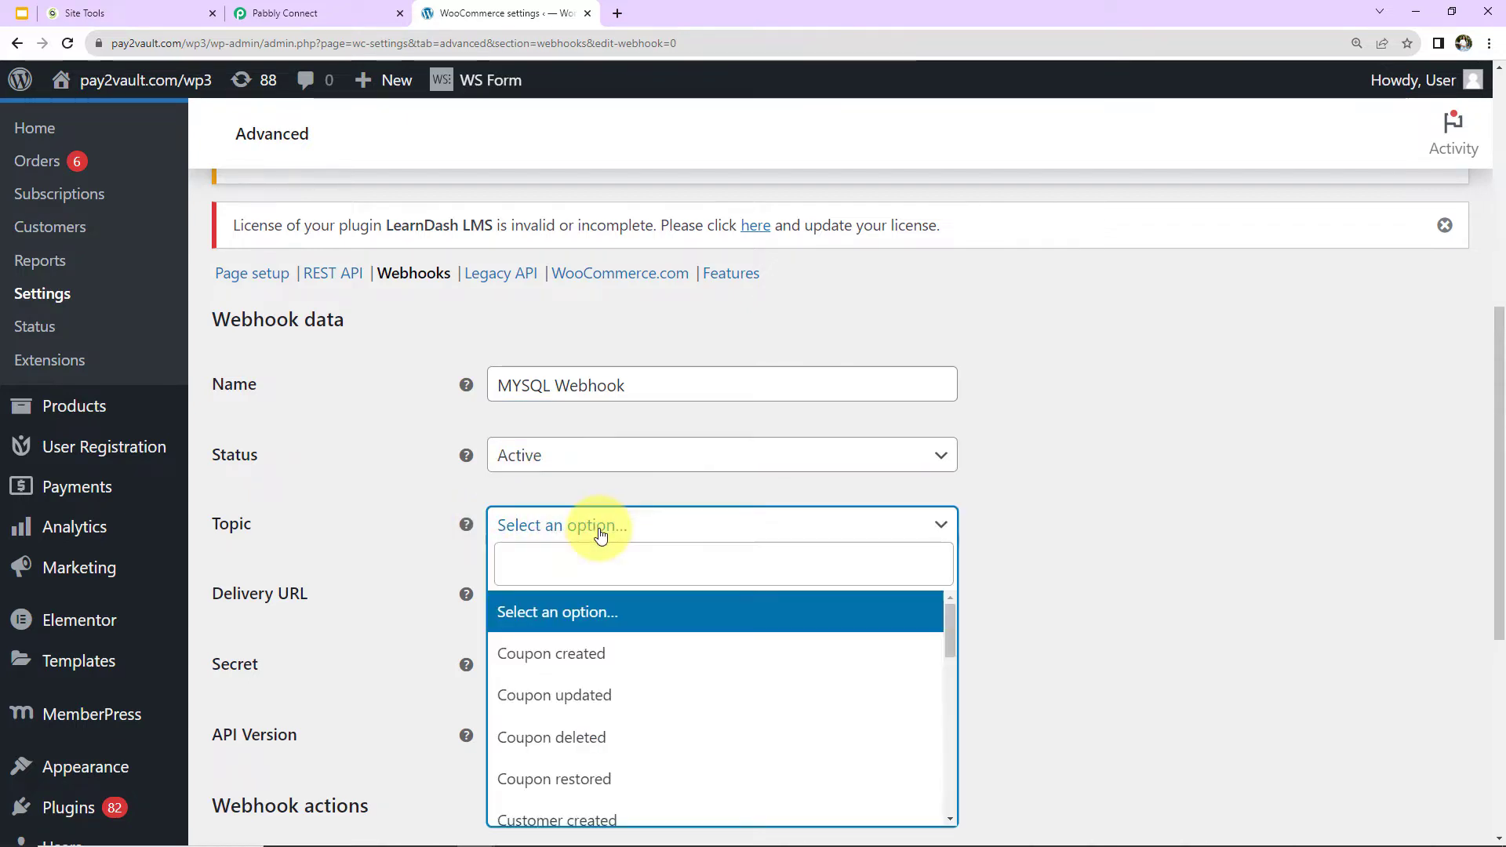
scroll(584, 639, down, 5)
scroll(558, 662, up, 3)
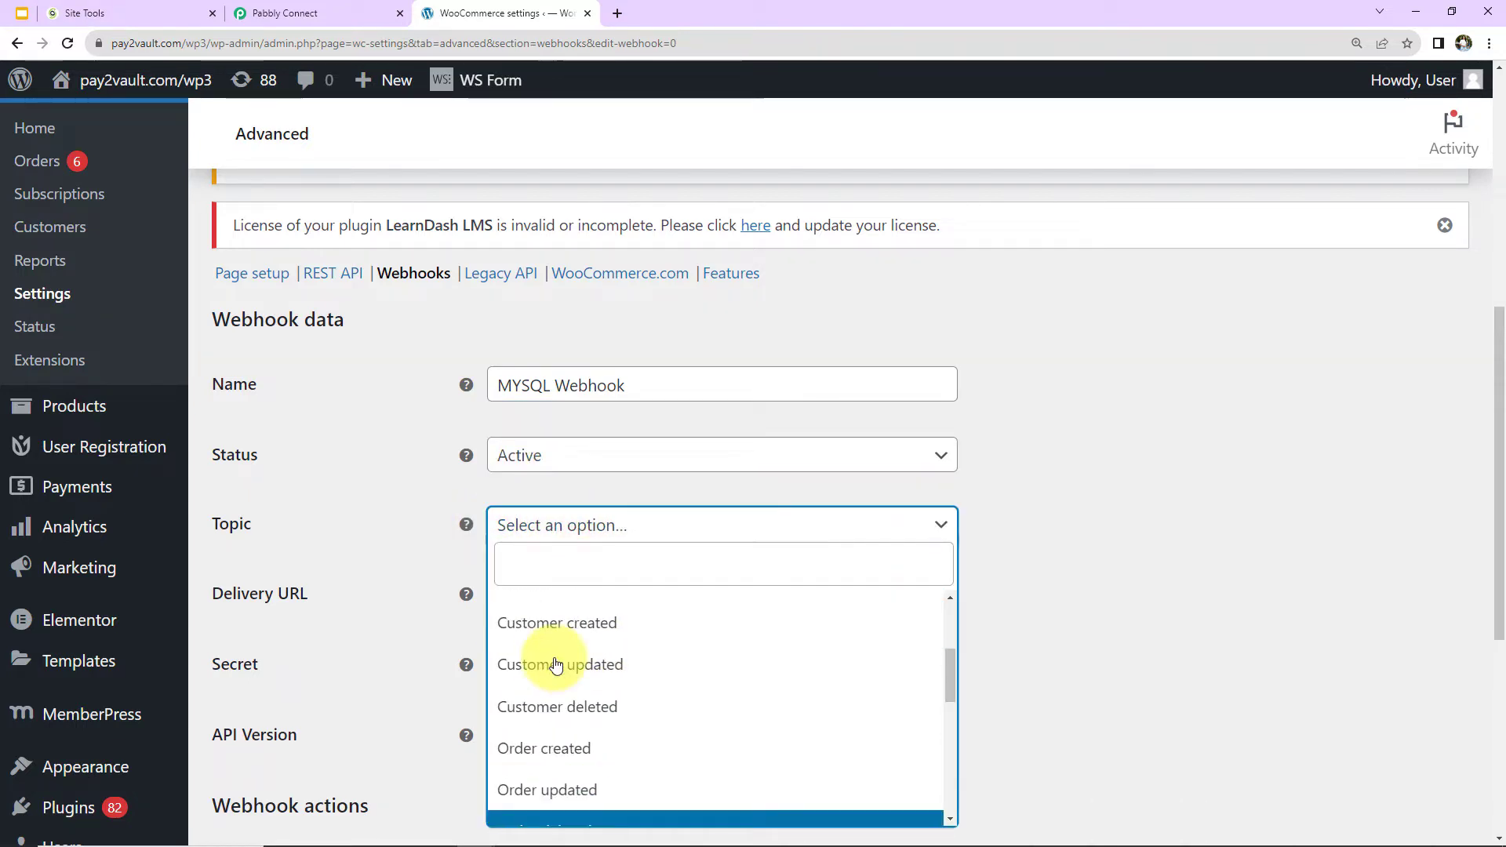
click(549, 776)
scroll(381, 543, down, 2)
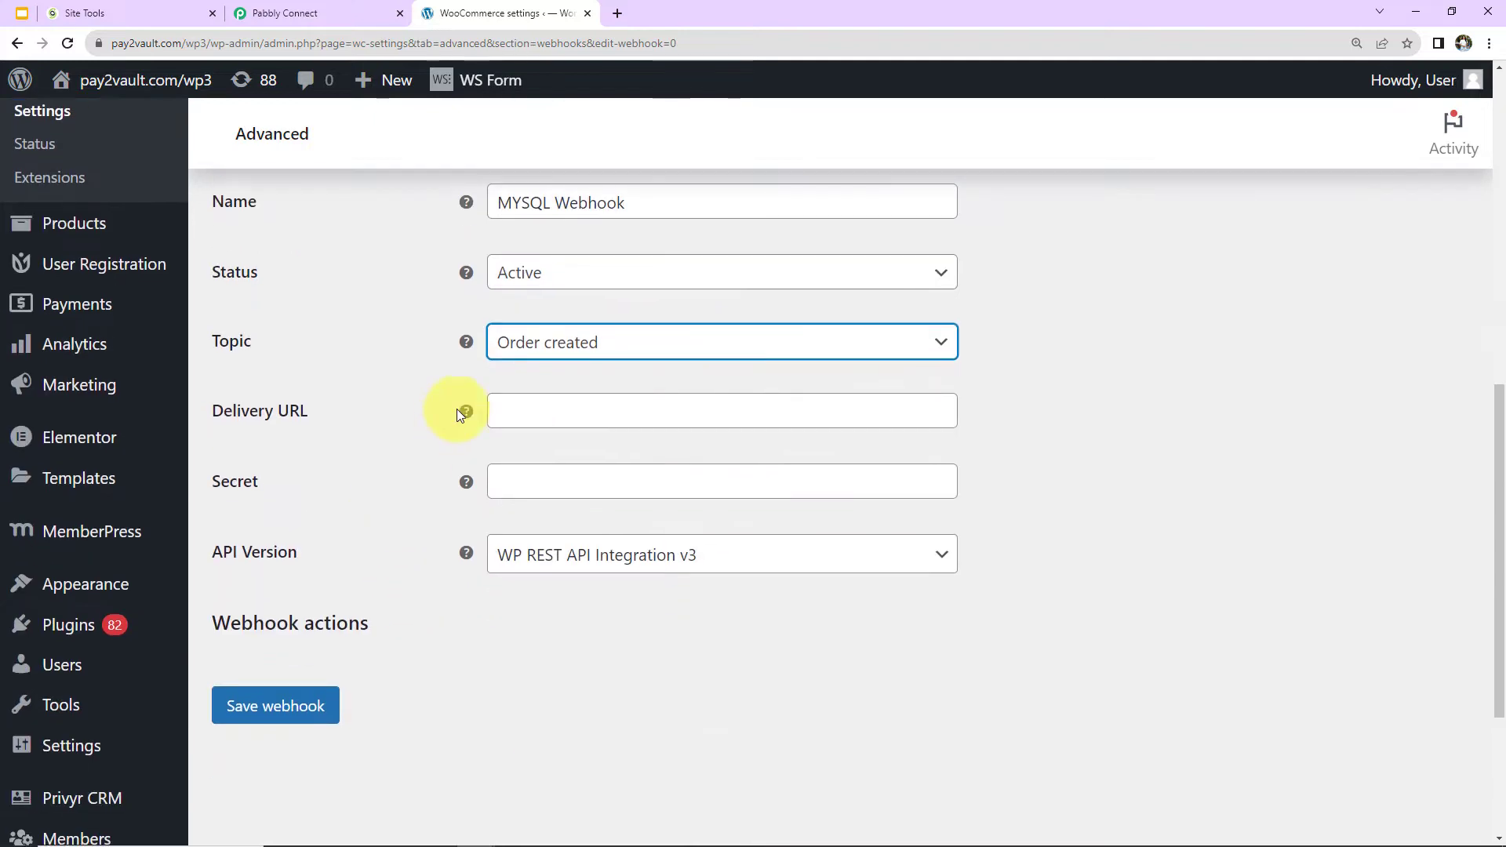
click(520, 404)
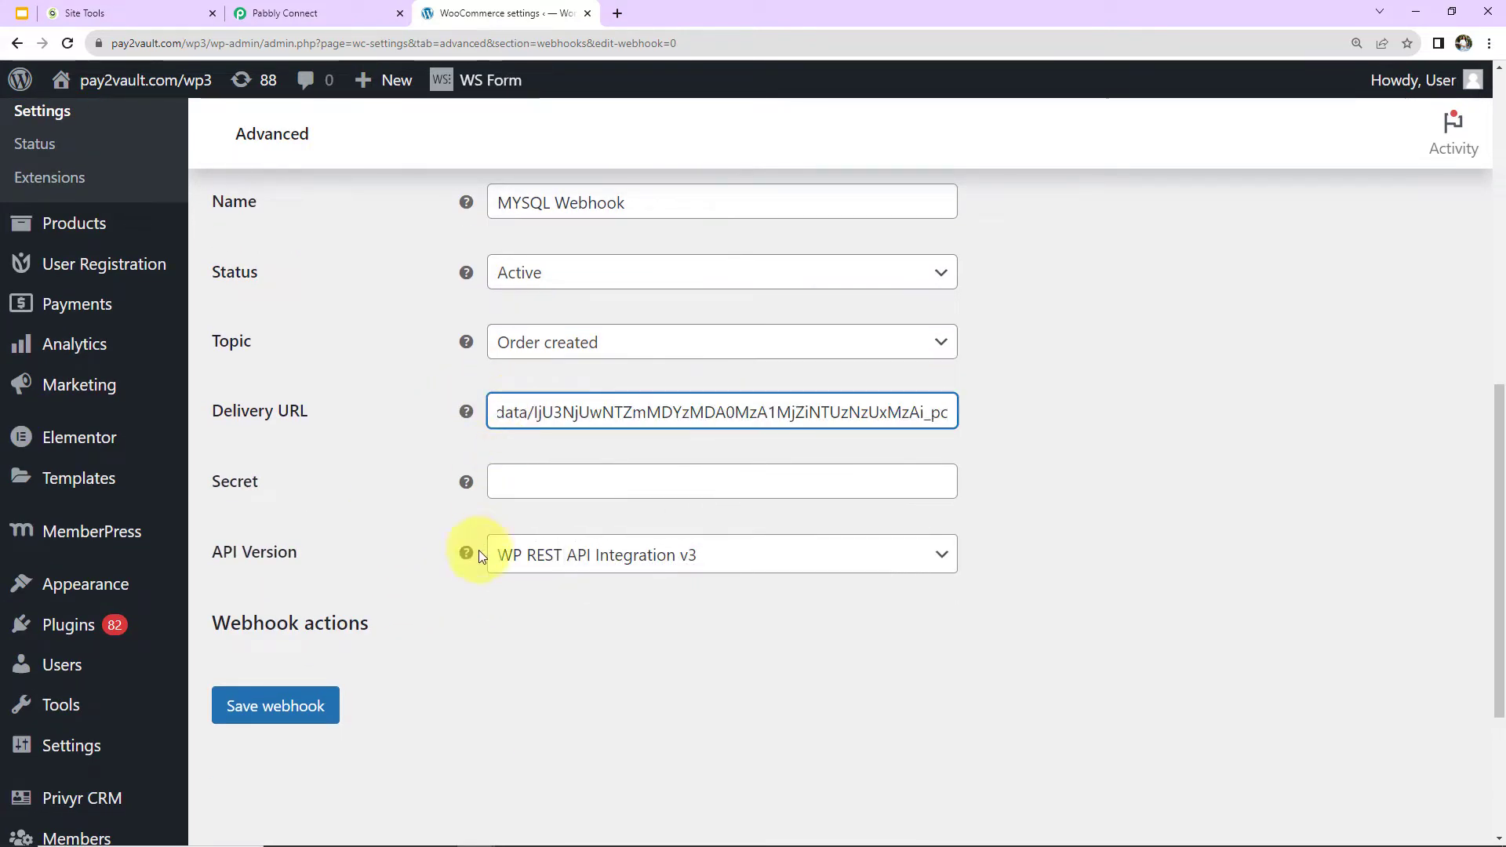
Choose WP REST API Integration v3 as the webhook's API version and save the webhook.
click(724, 561)
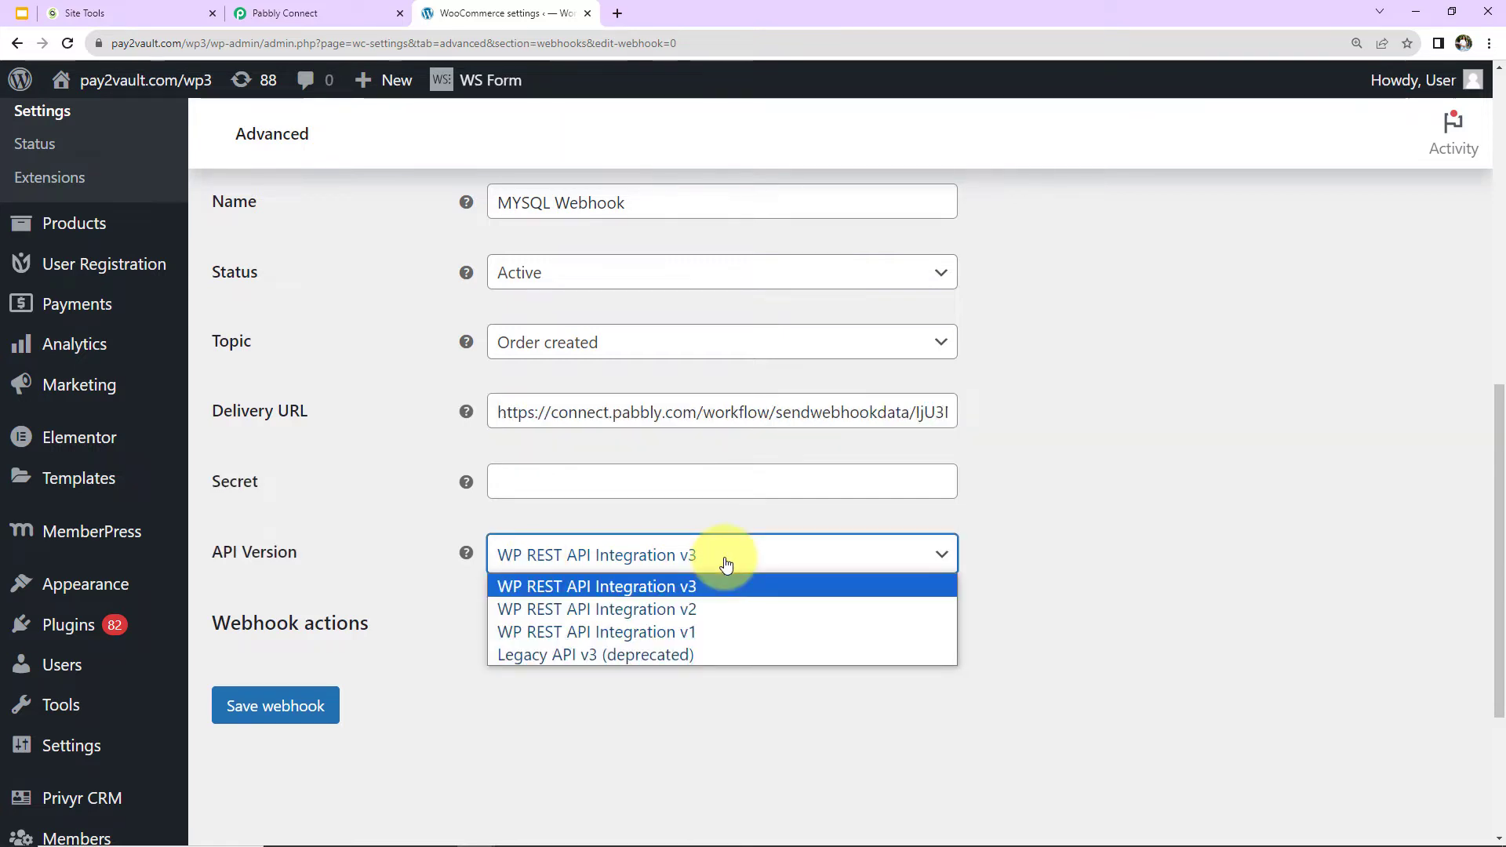
click(716, 571)
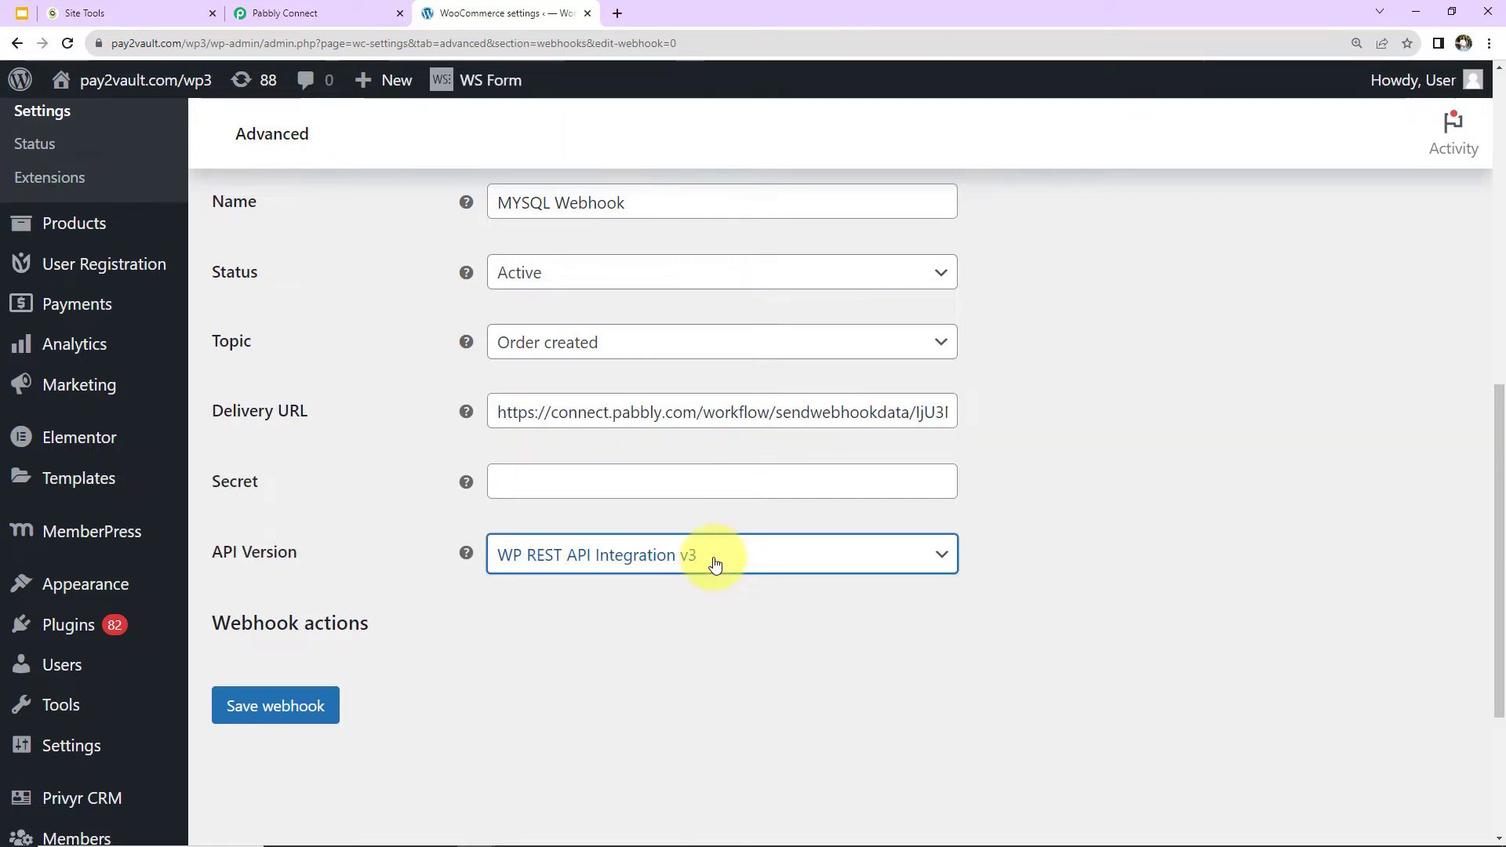
click(312, 706)
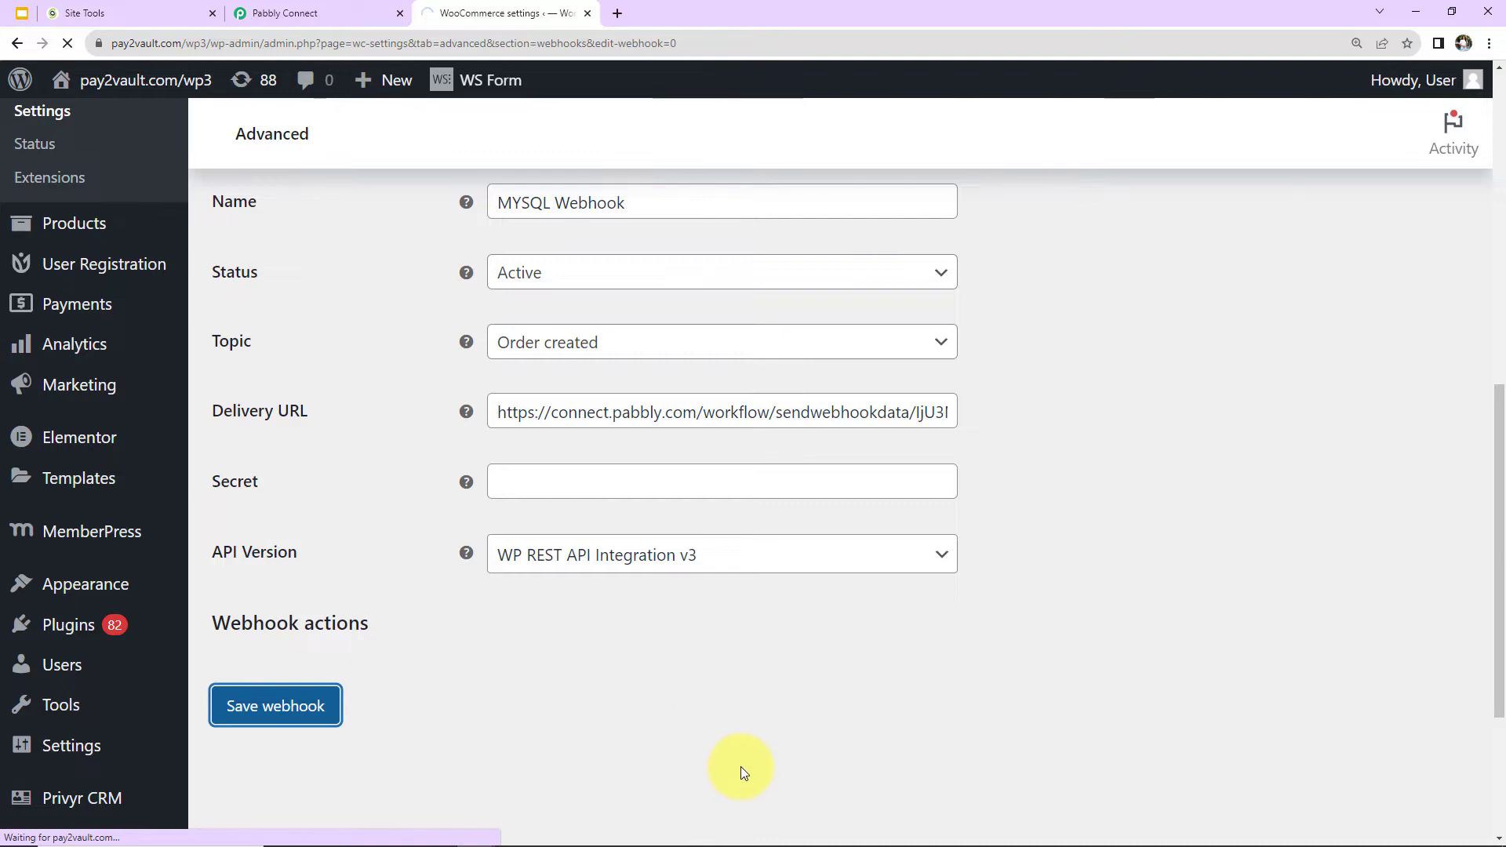
scroll(605, 549, down, 12)
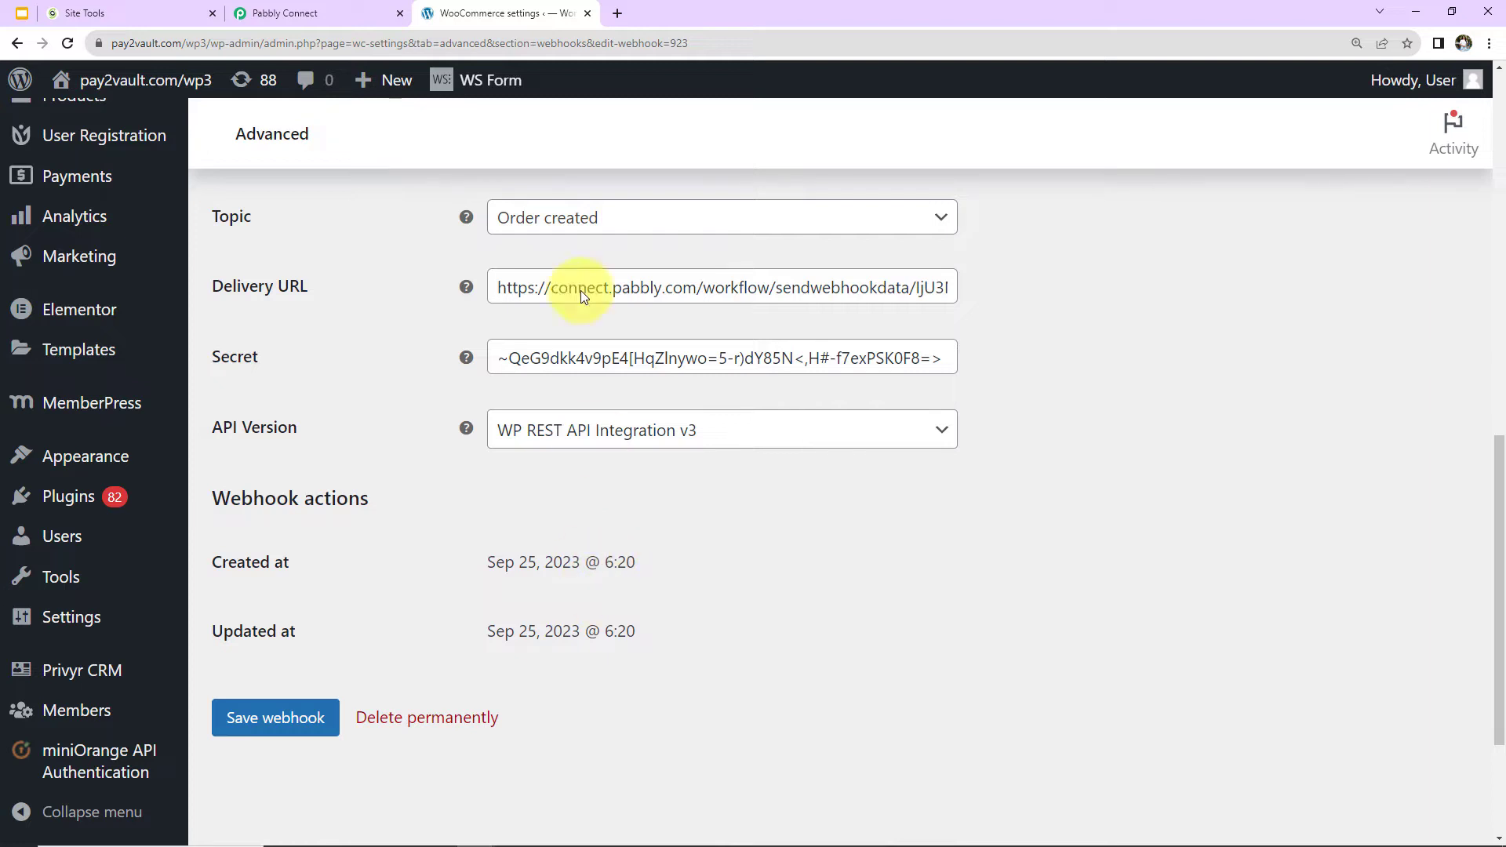
Return to the Pabbly Connect workflow and recapture the WooCommerce trigger's webhook response.
click(299, 16)
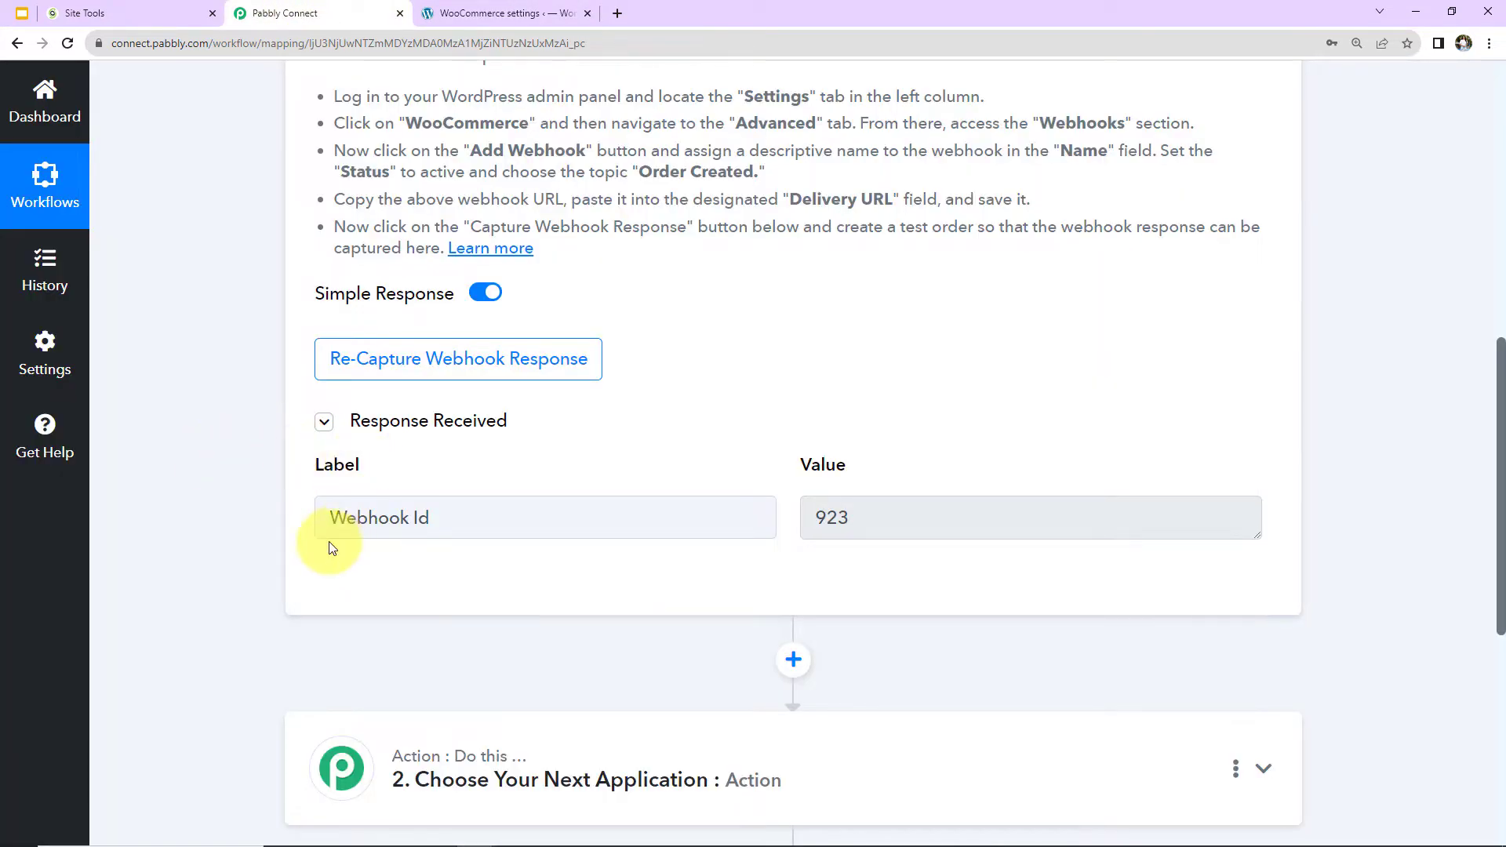
click(441, 367)
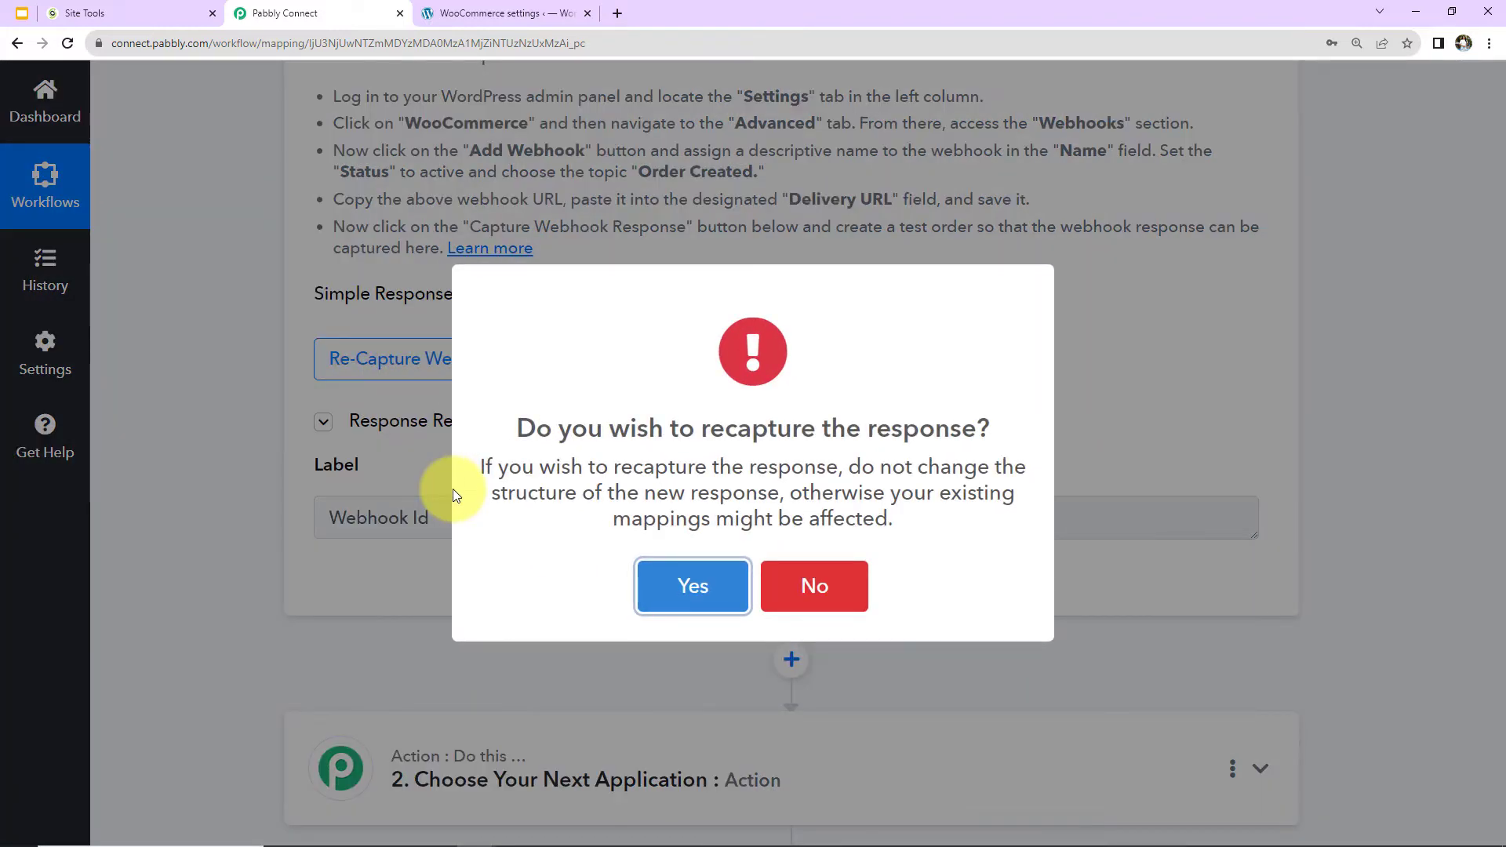
click(666, 595)
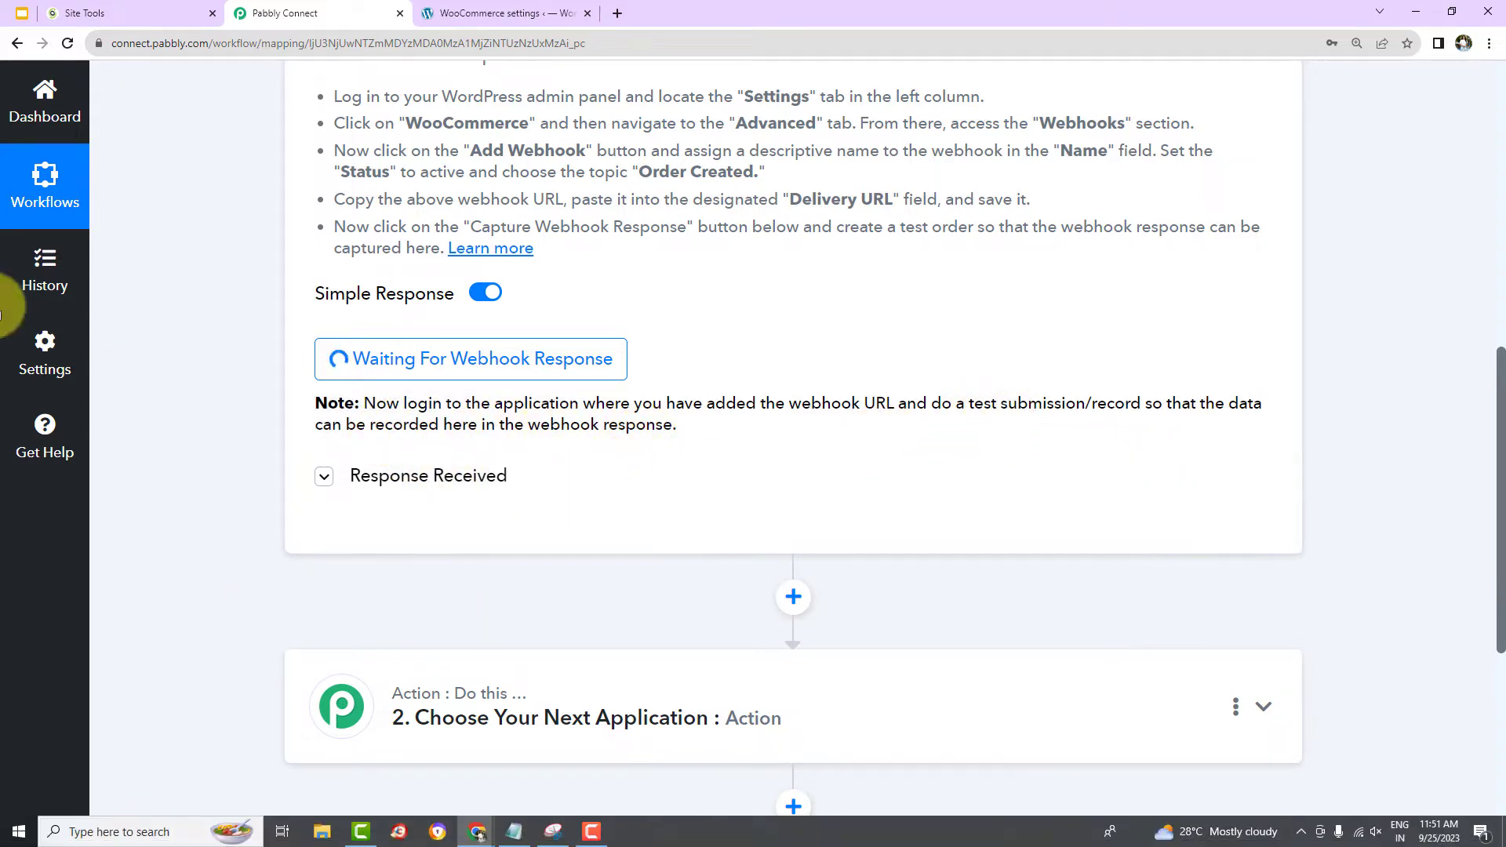
Switch back to the WordPress site and open the store's Shop page.
click(466, 16)
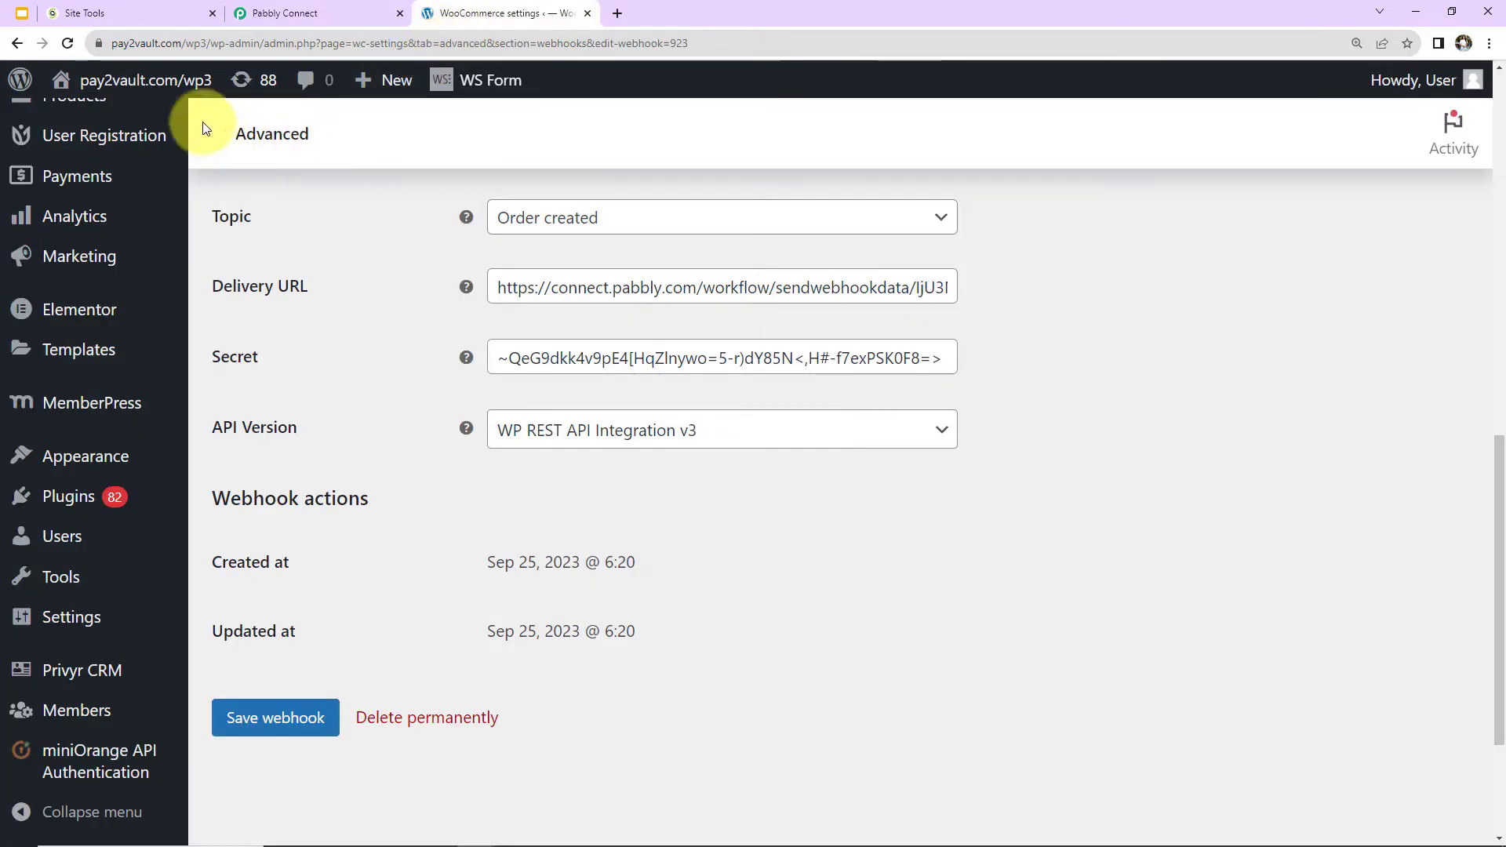
mouse_move(61, 88)
click(75, 152)
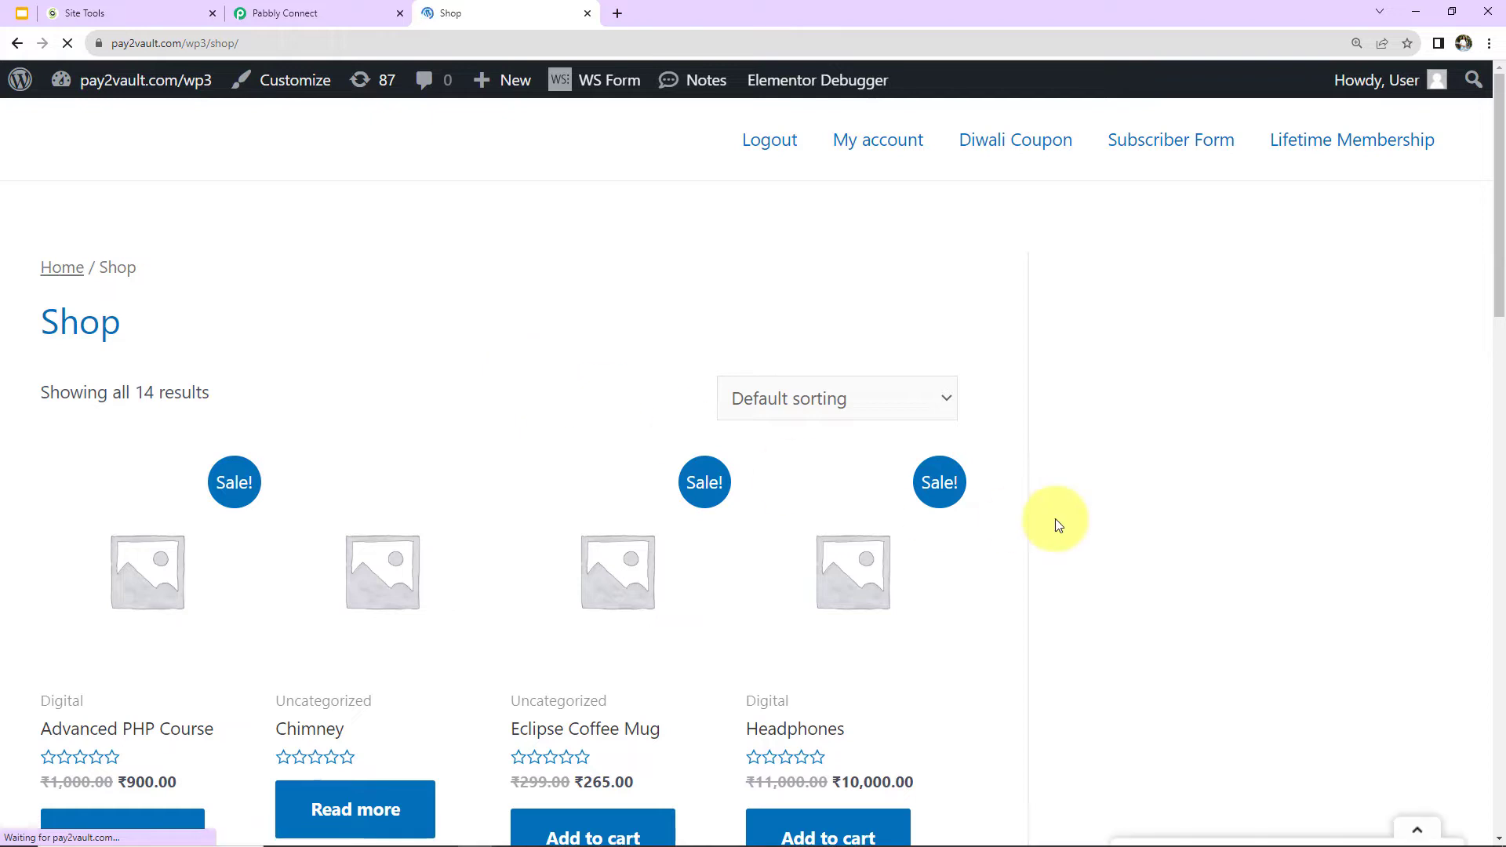
Add PHP Course for Beginners (8 Weeks) to the cart and proceed to checkout.
scroll(895, 517, down, 4)
scroll(896, 522, down, 4)
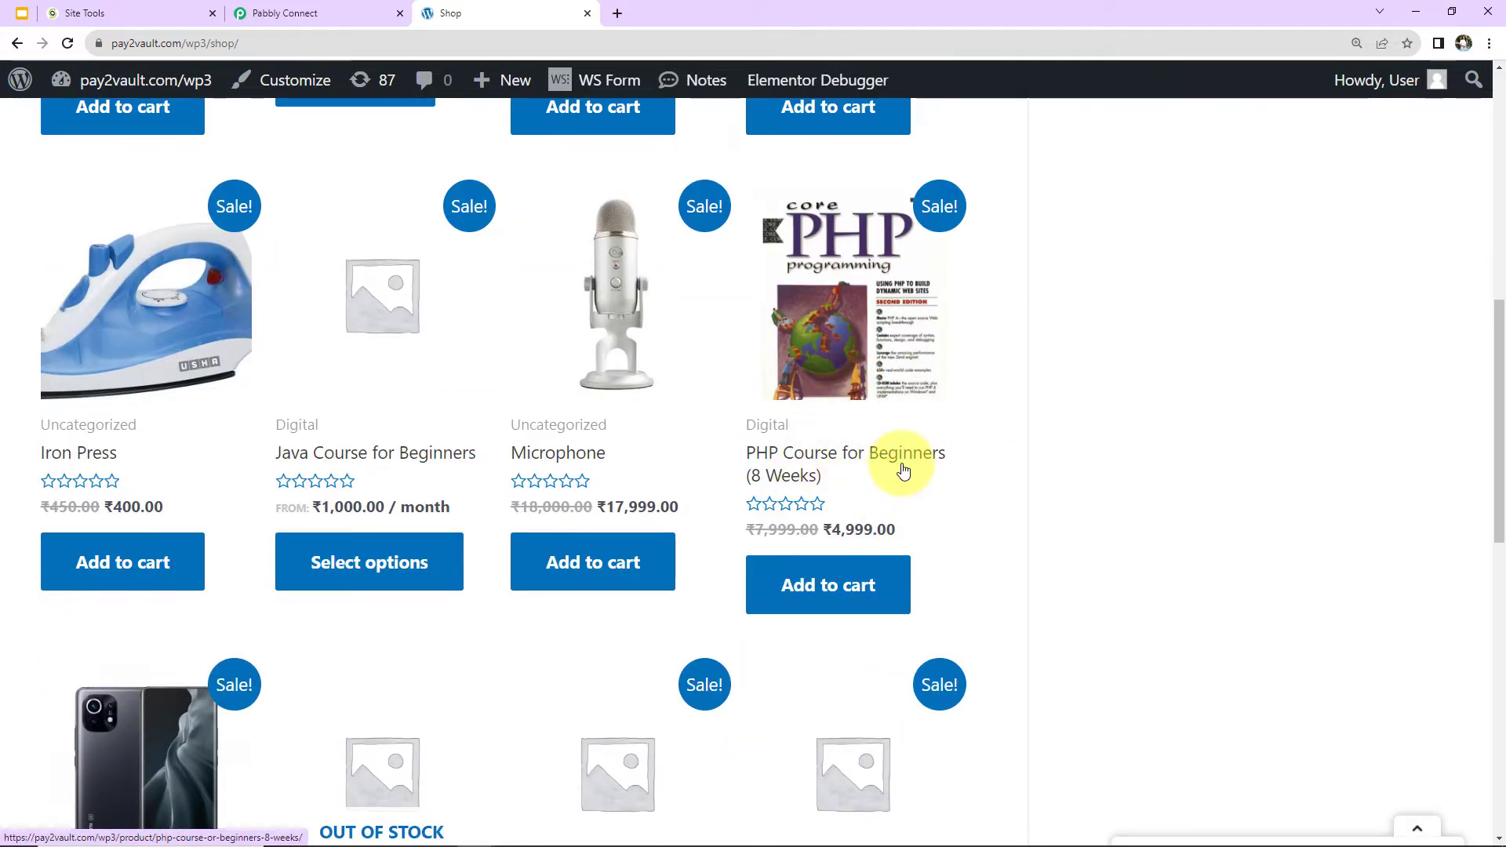
click(819, 584)
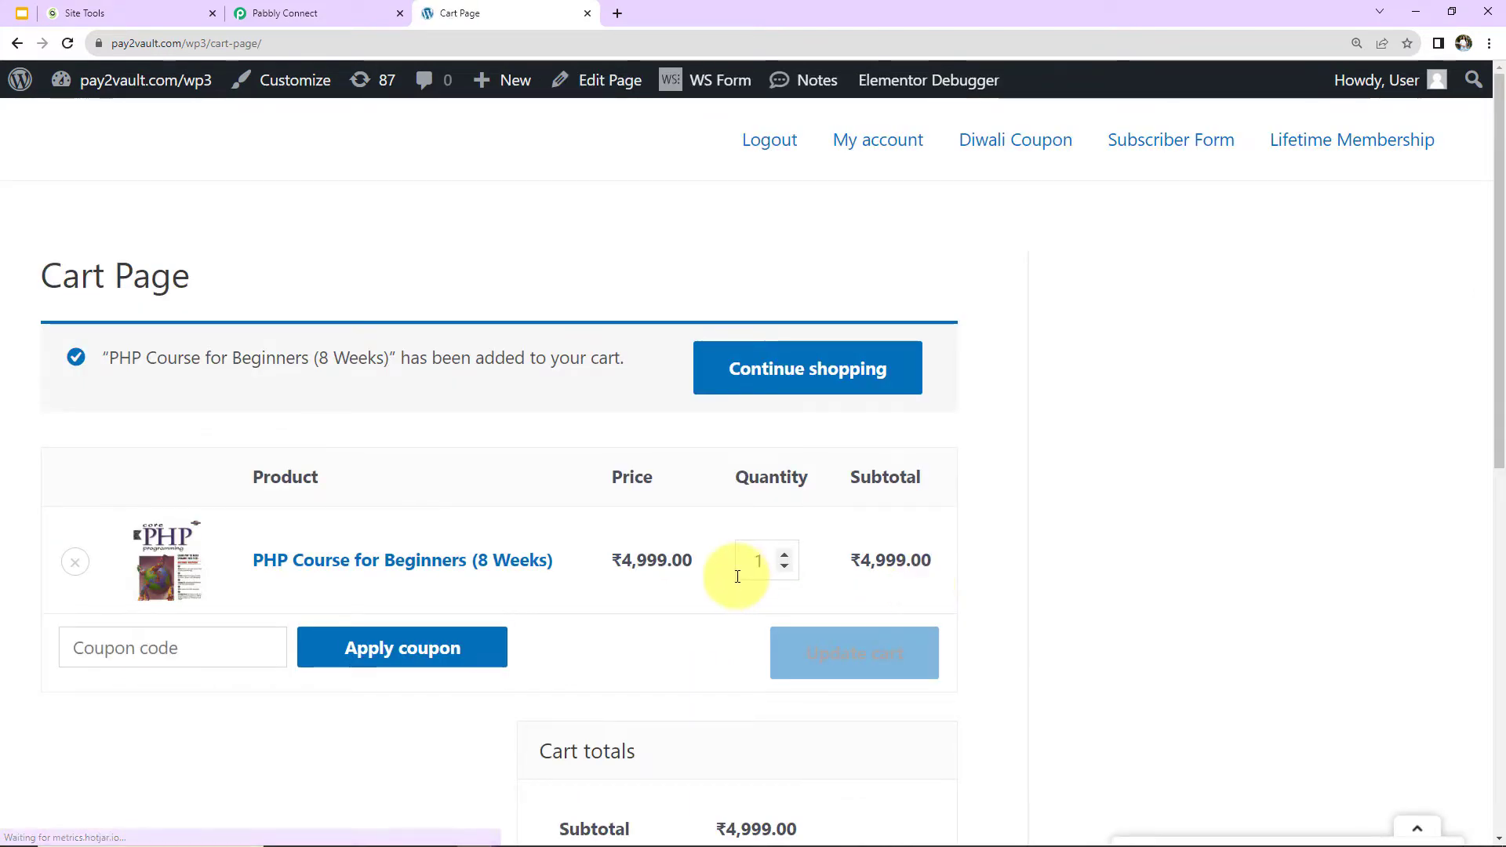
scroll(732, 572, down, 7)
click(672, 751)
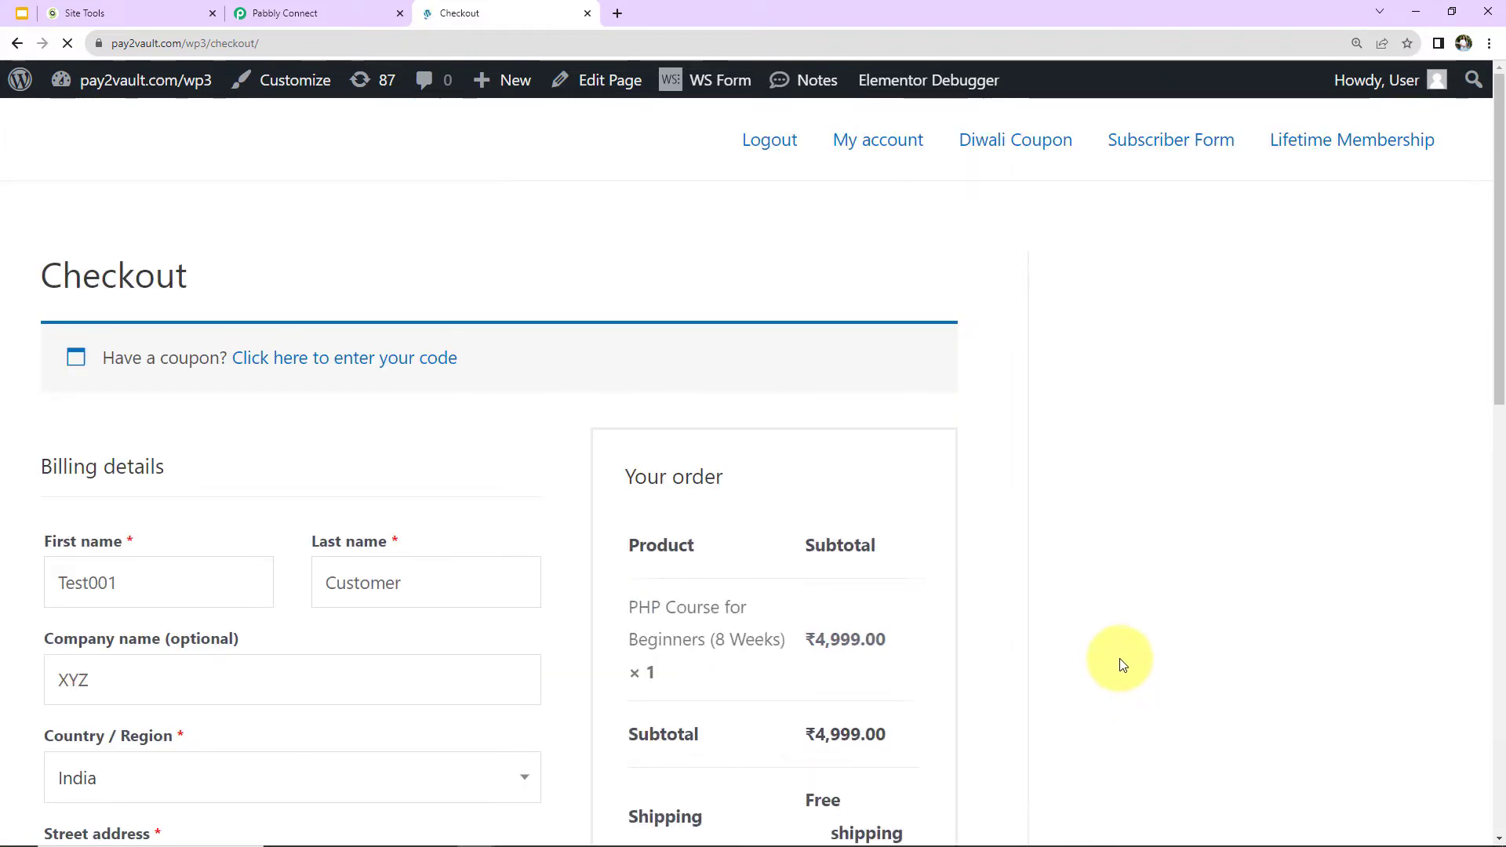
Replace the first name and last name in the checkout's billing details with the new test customer's name.
scroll(418, 454, down, 2)
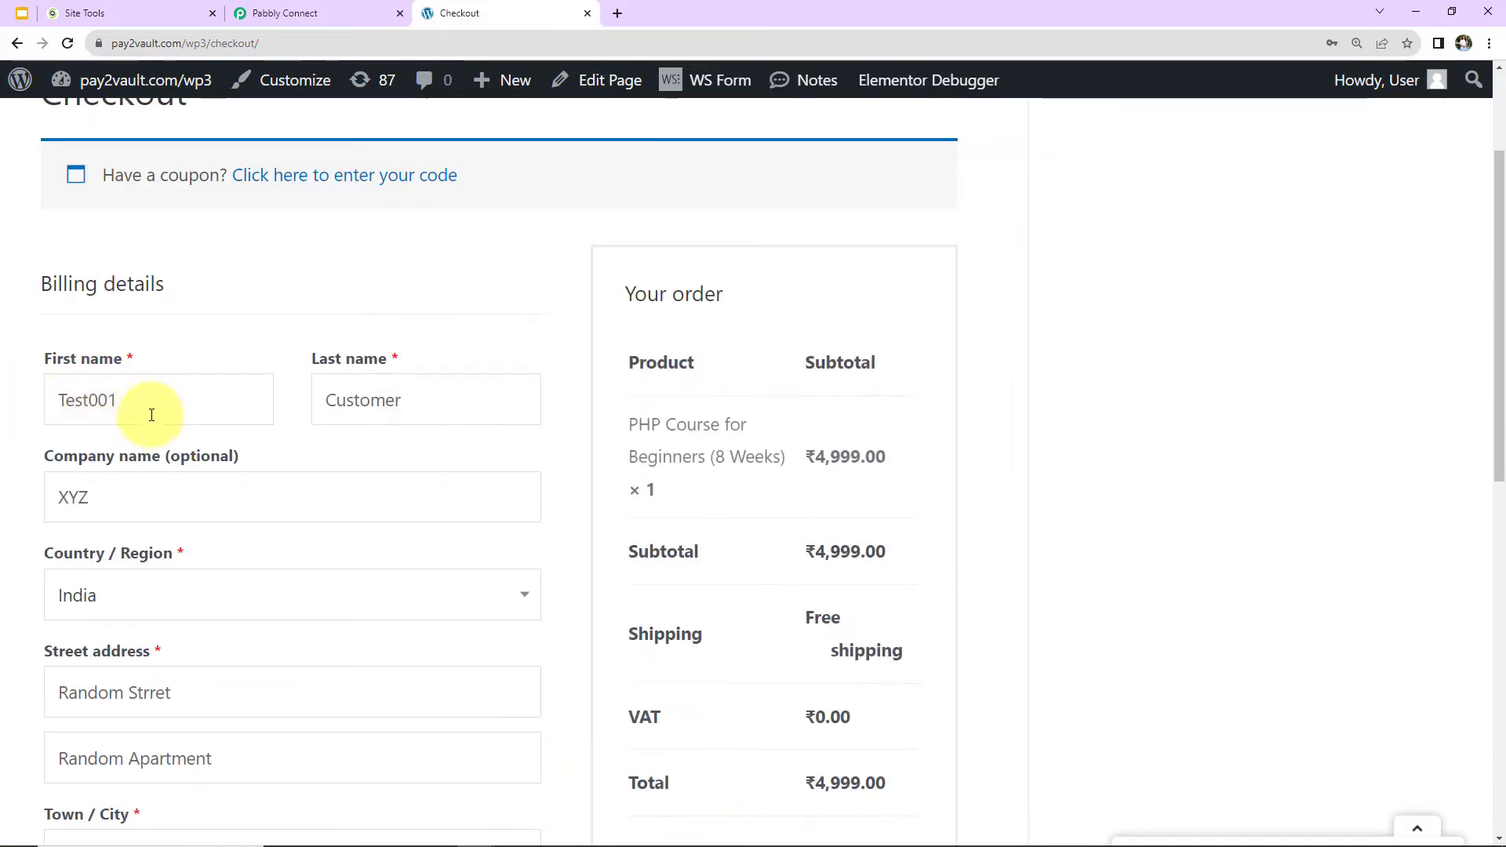
key(BackSpace)
text(2)
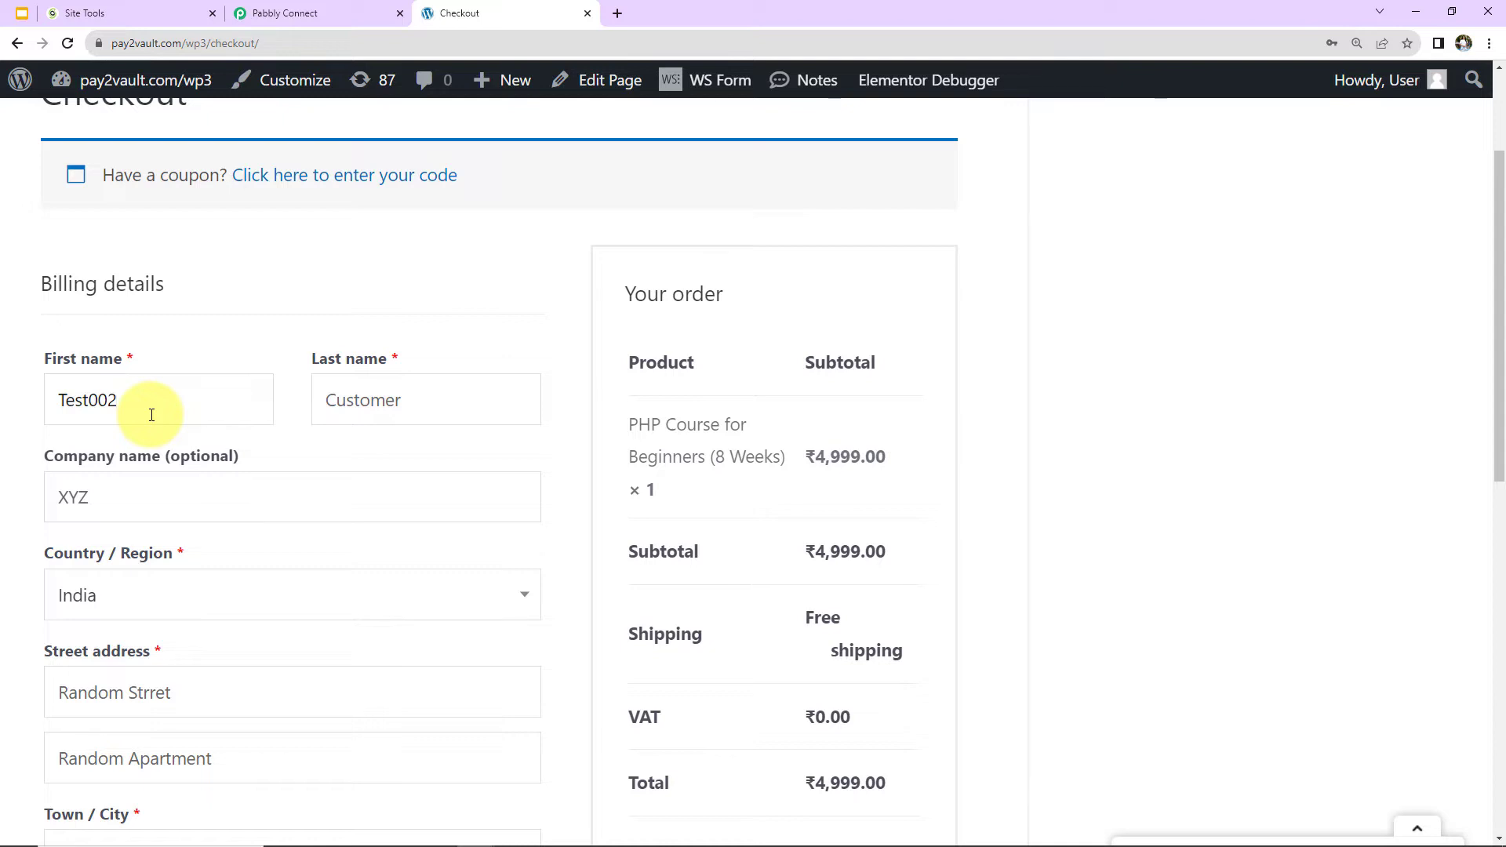
drag(427, 400, 296, 410)
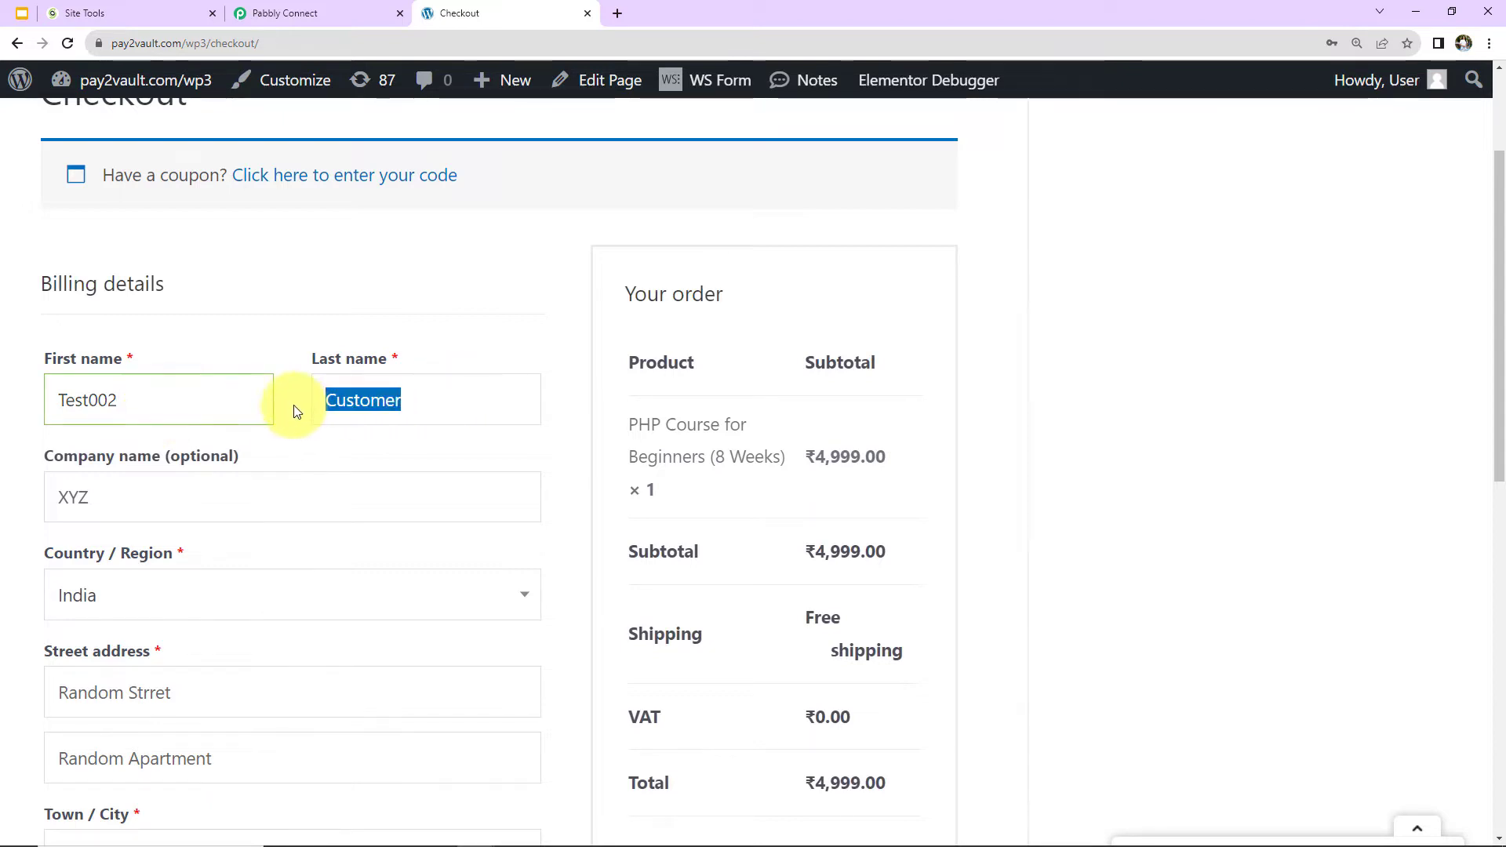
text(New)
Change the last digit of the phone number in the billing details.
scroll(175, 487, down, 2)
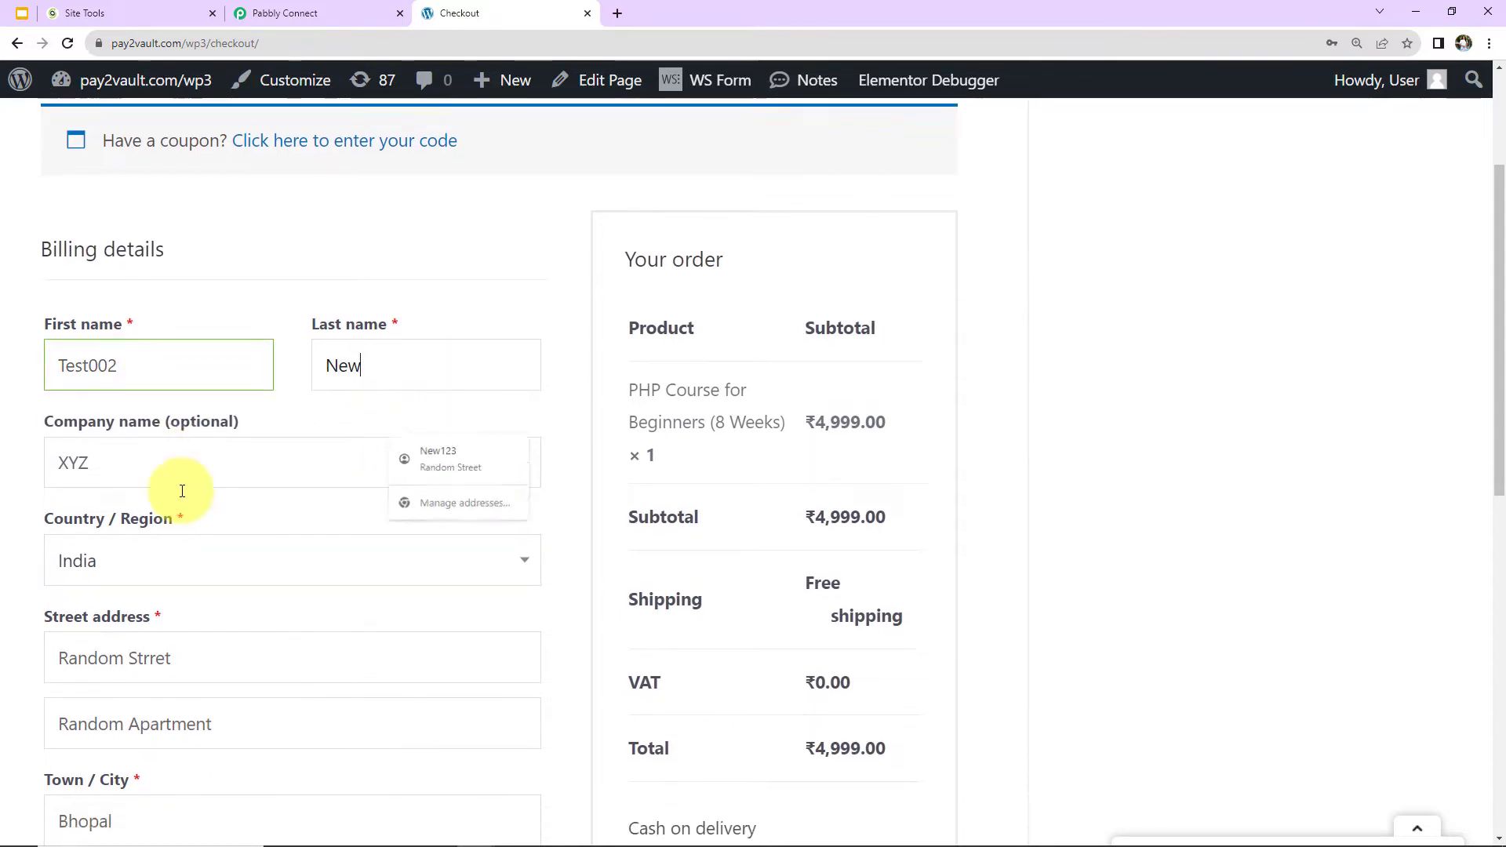
scroll(182, 491, down, 2)
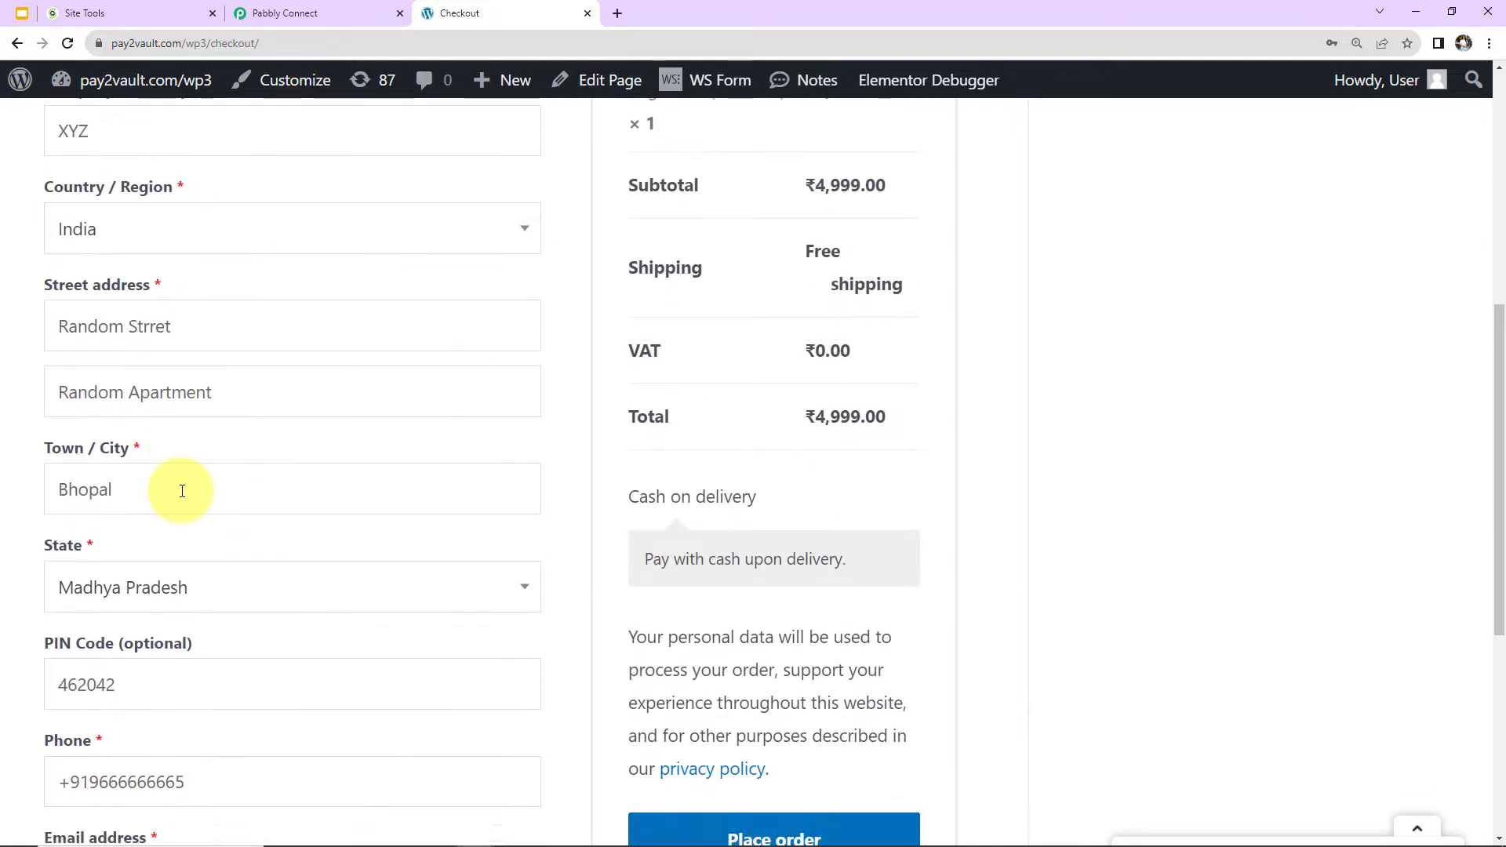
scroll(182, 491, down, 2)
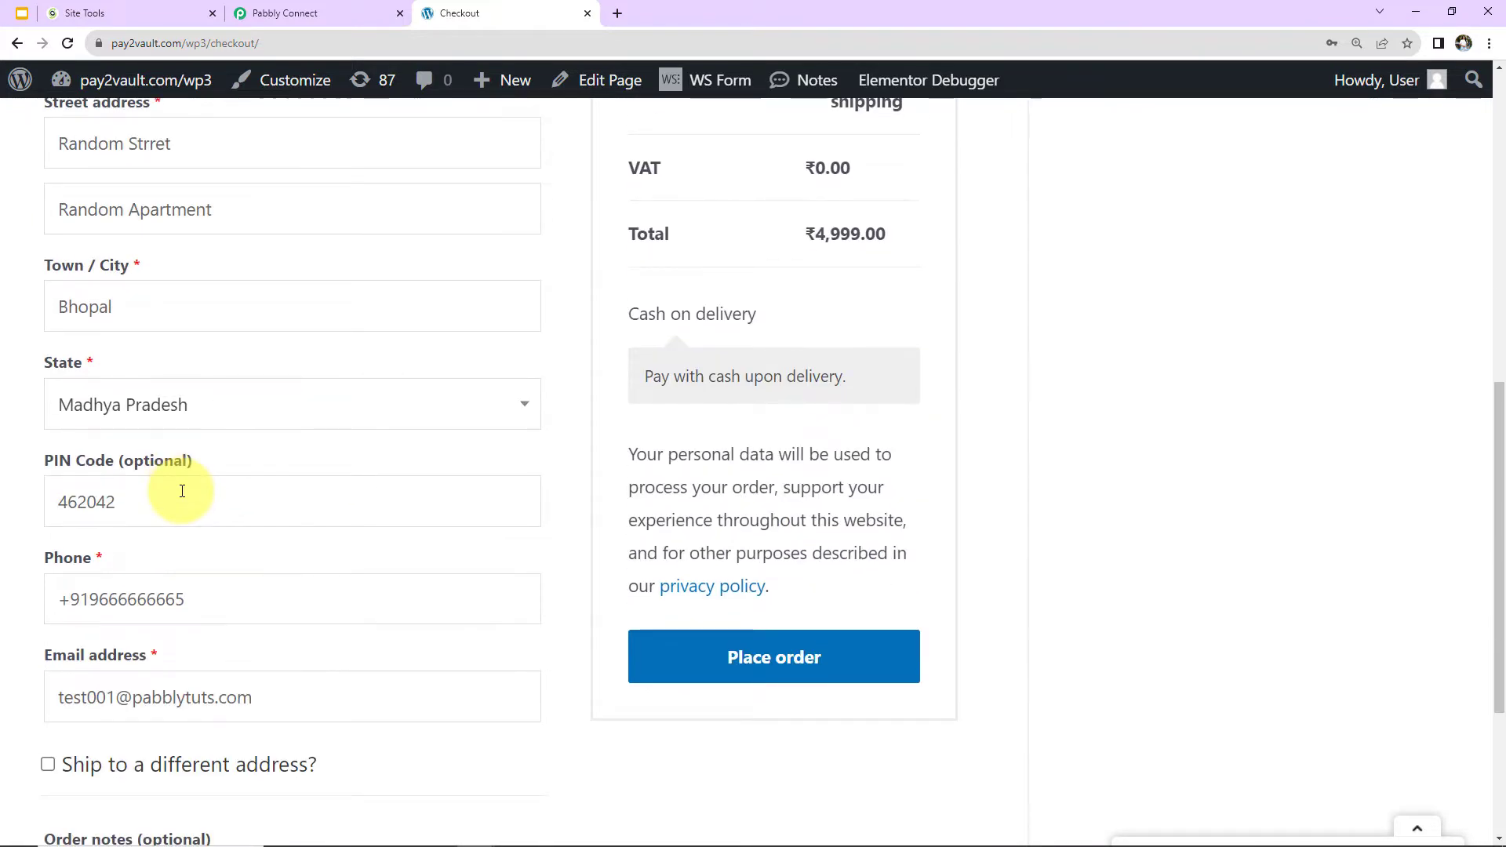
scroll(182, 491, down, 2)
click(200, 408)
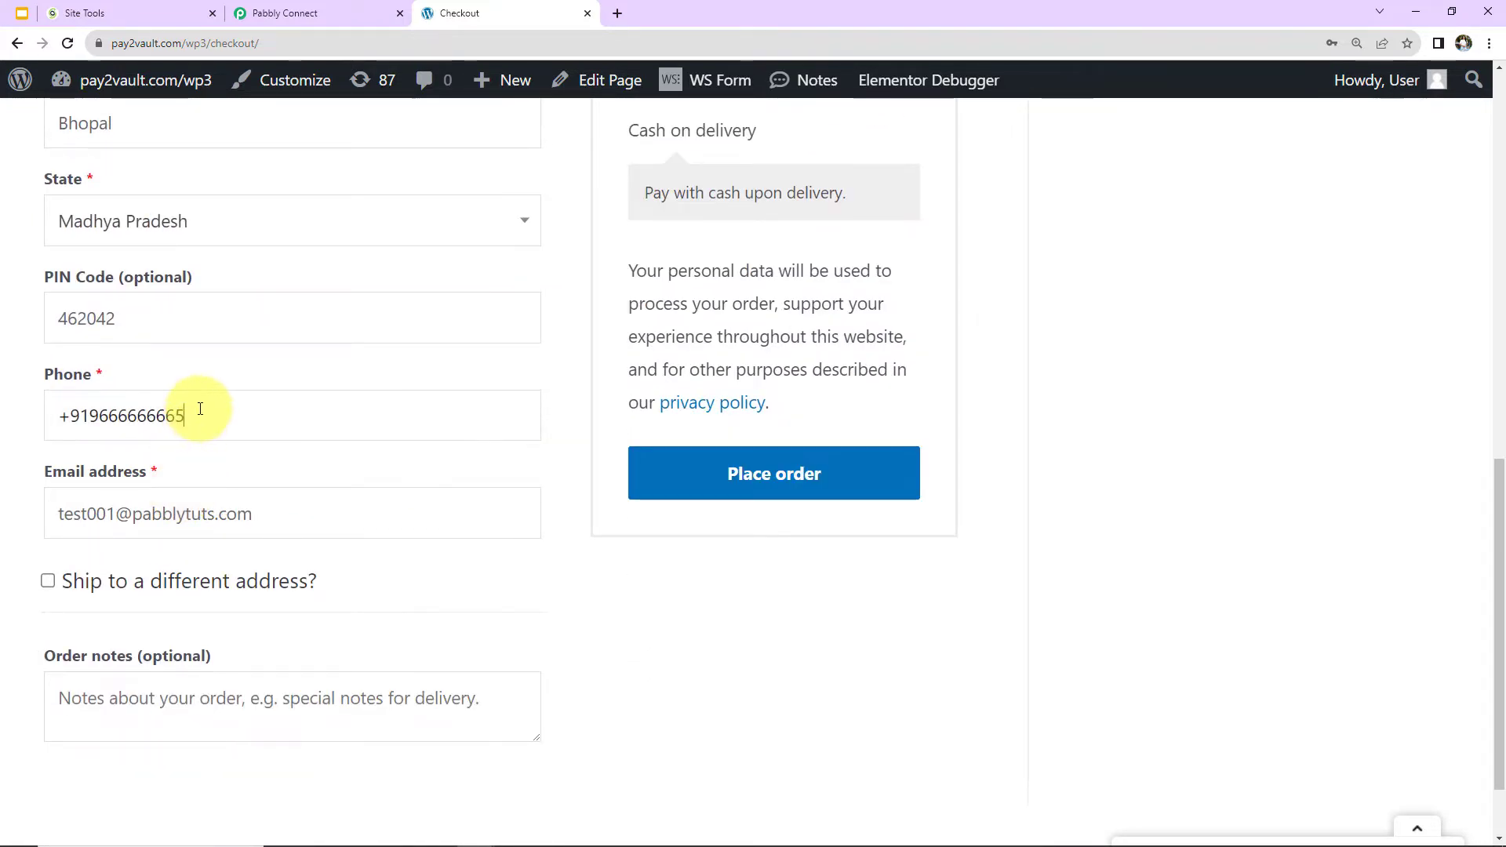
key(BackSpace)
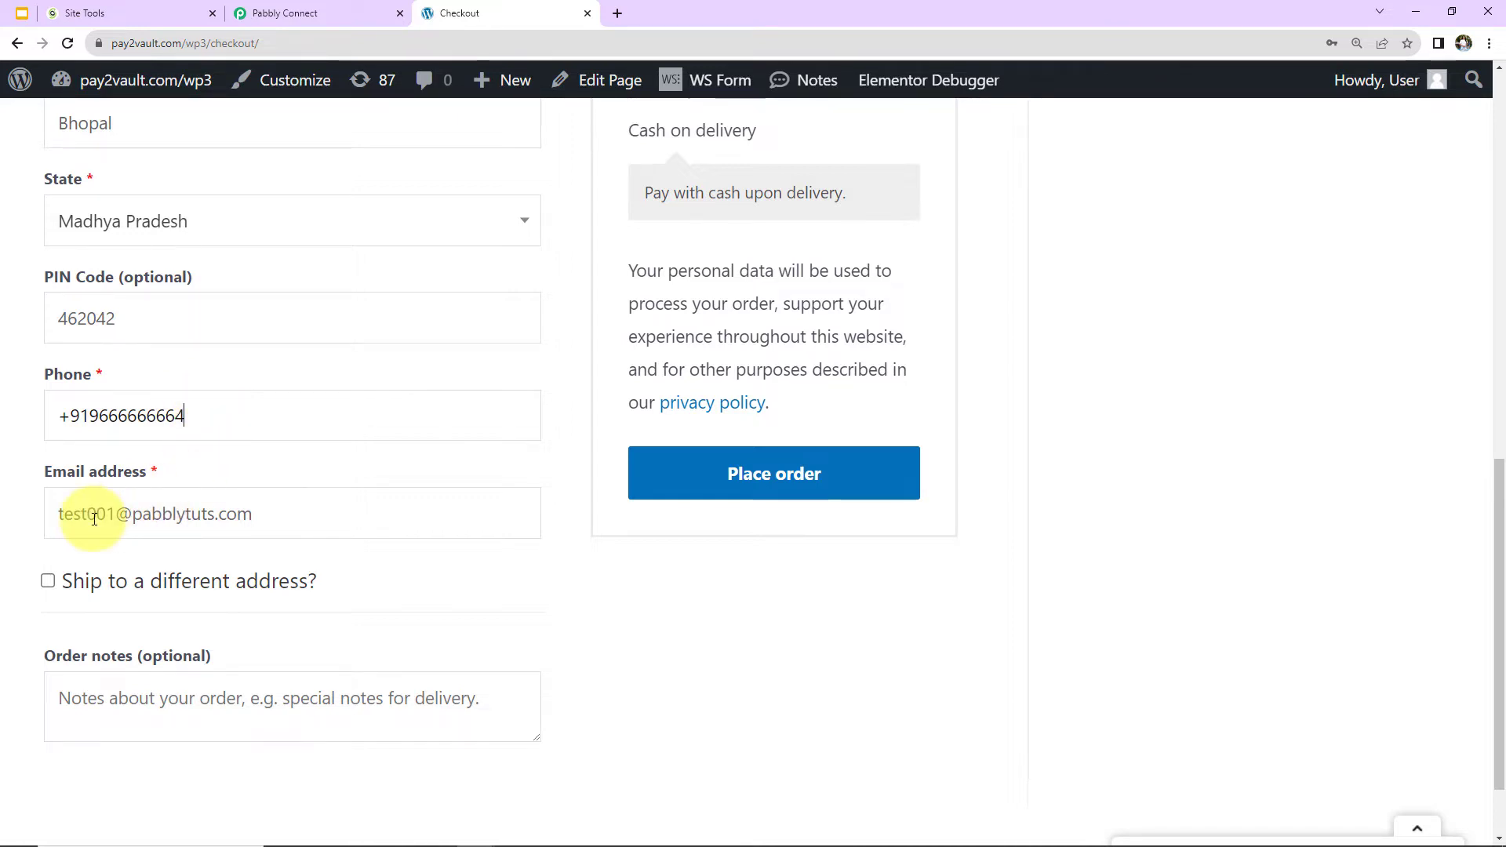
Change the billing email address to the new test customer's and place the order.
click(124, 511)
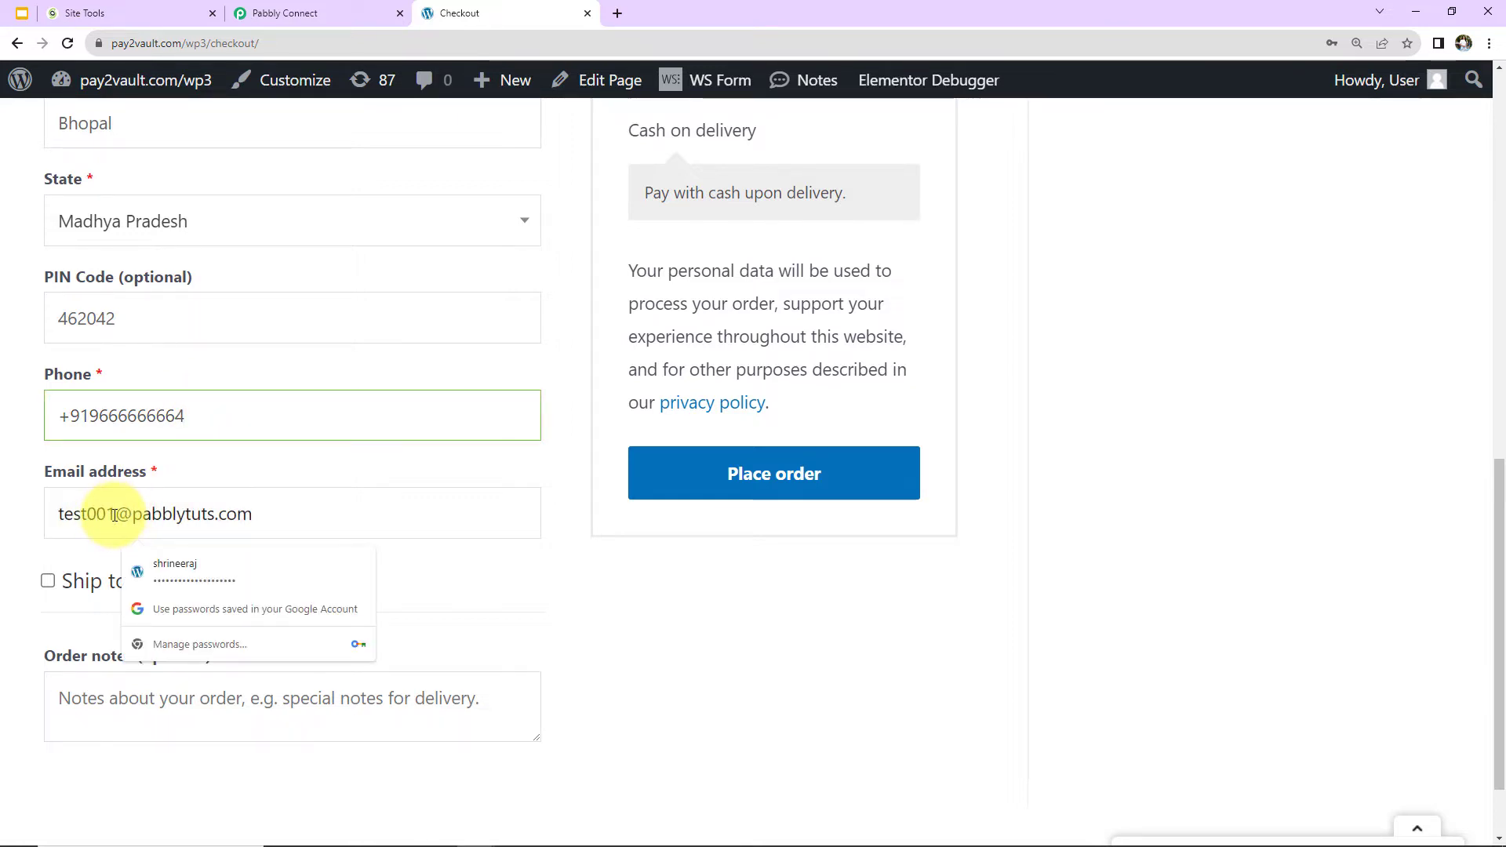
key(BackSpace)
text(2)
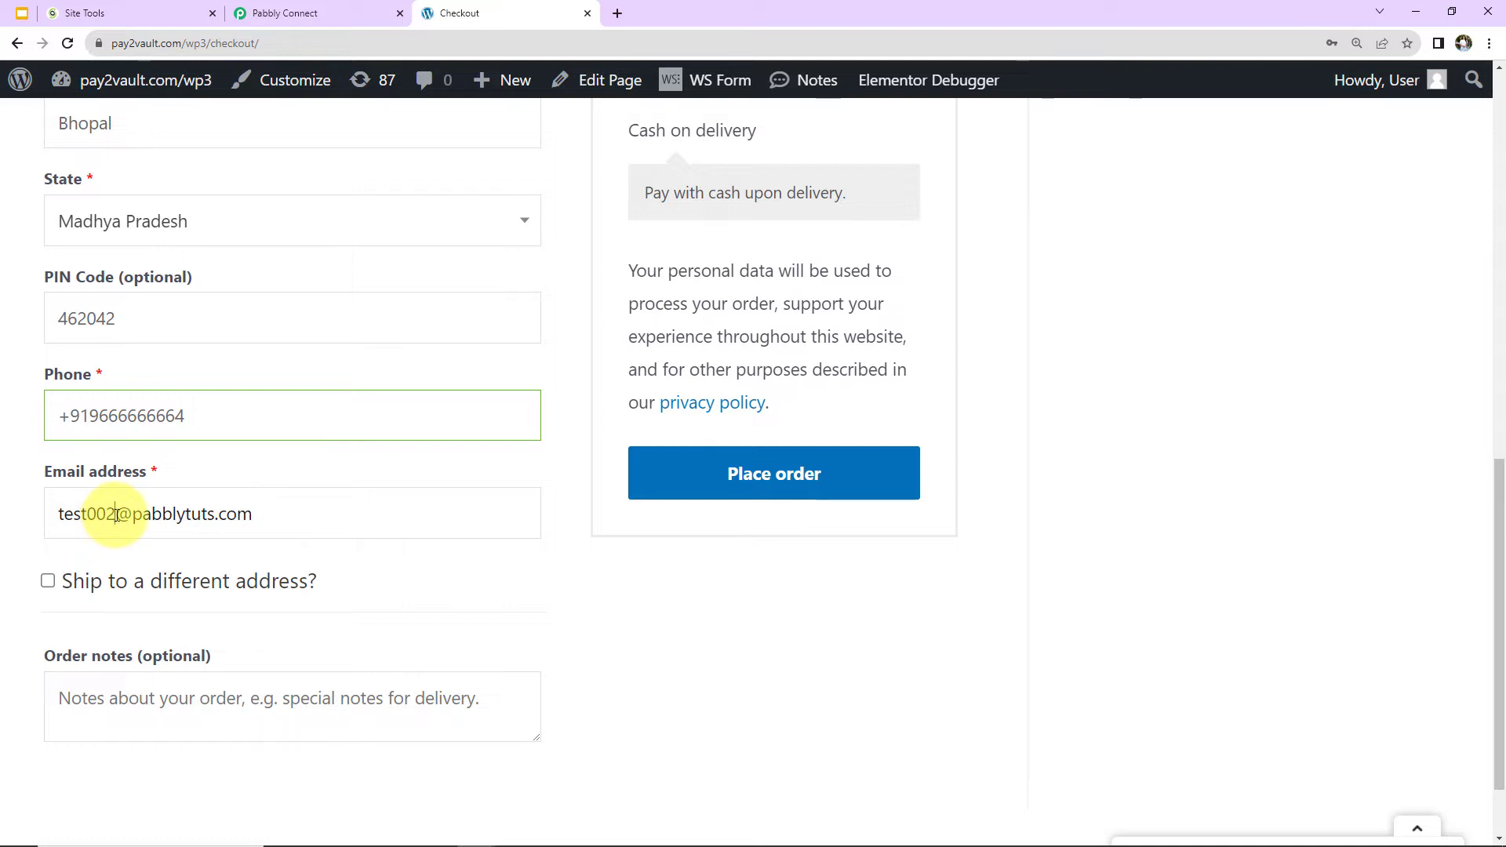
click(689, 471)
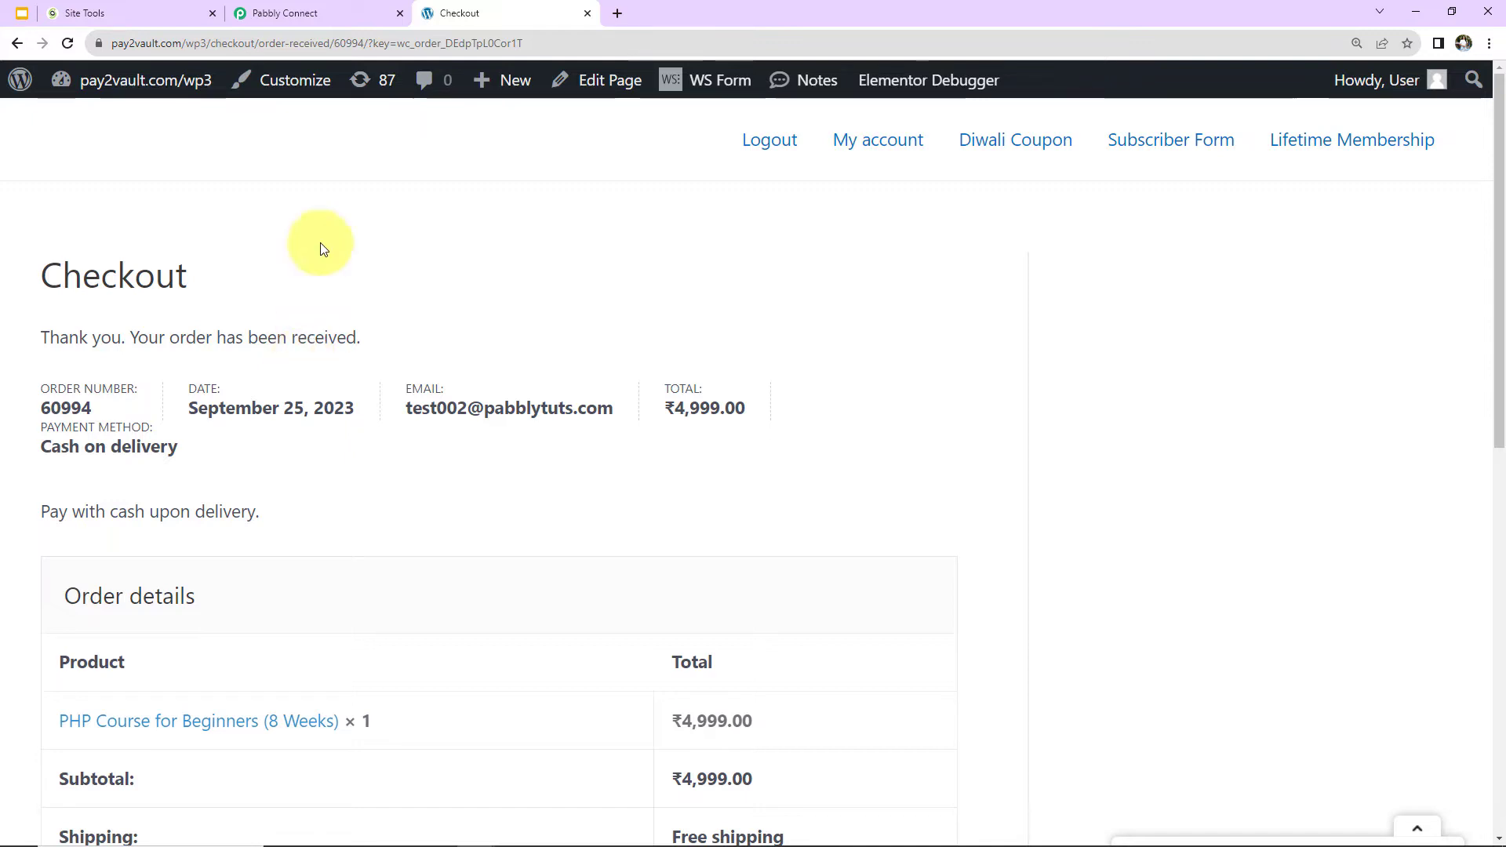
Return to the Pabbly Connect workflow and examine the totals, shipping, payment, product and date fields in the captured webhook response.
click(328, 16)
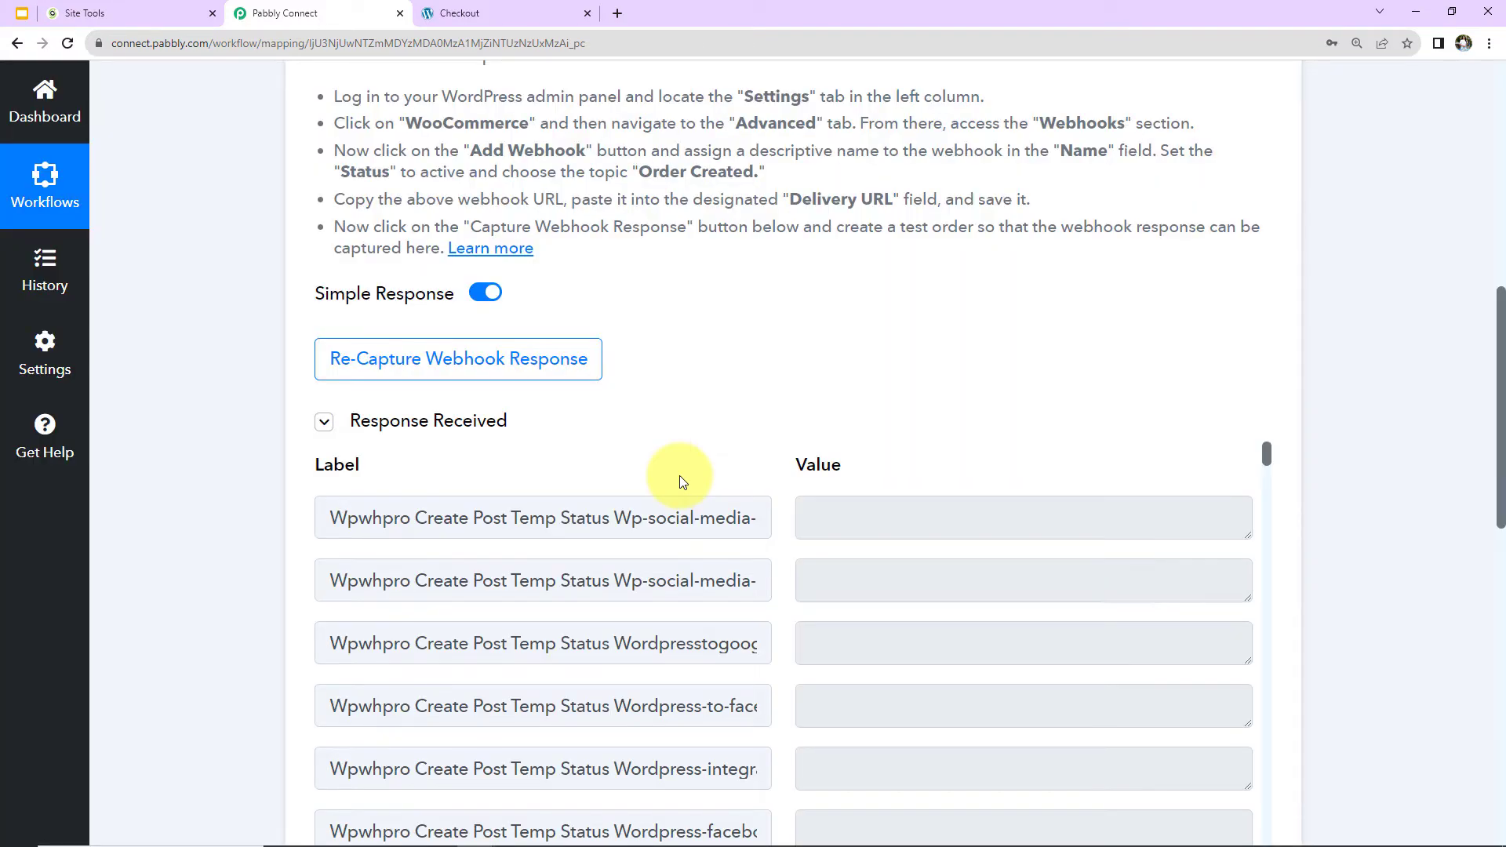
scroll(1331, 427, down, 2)
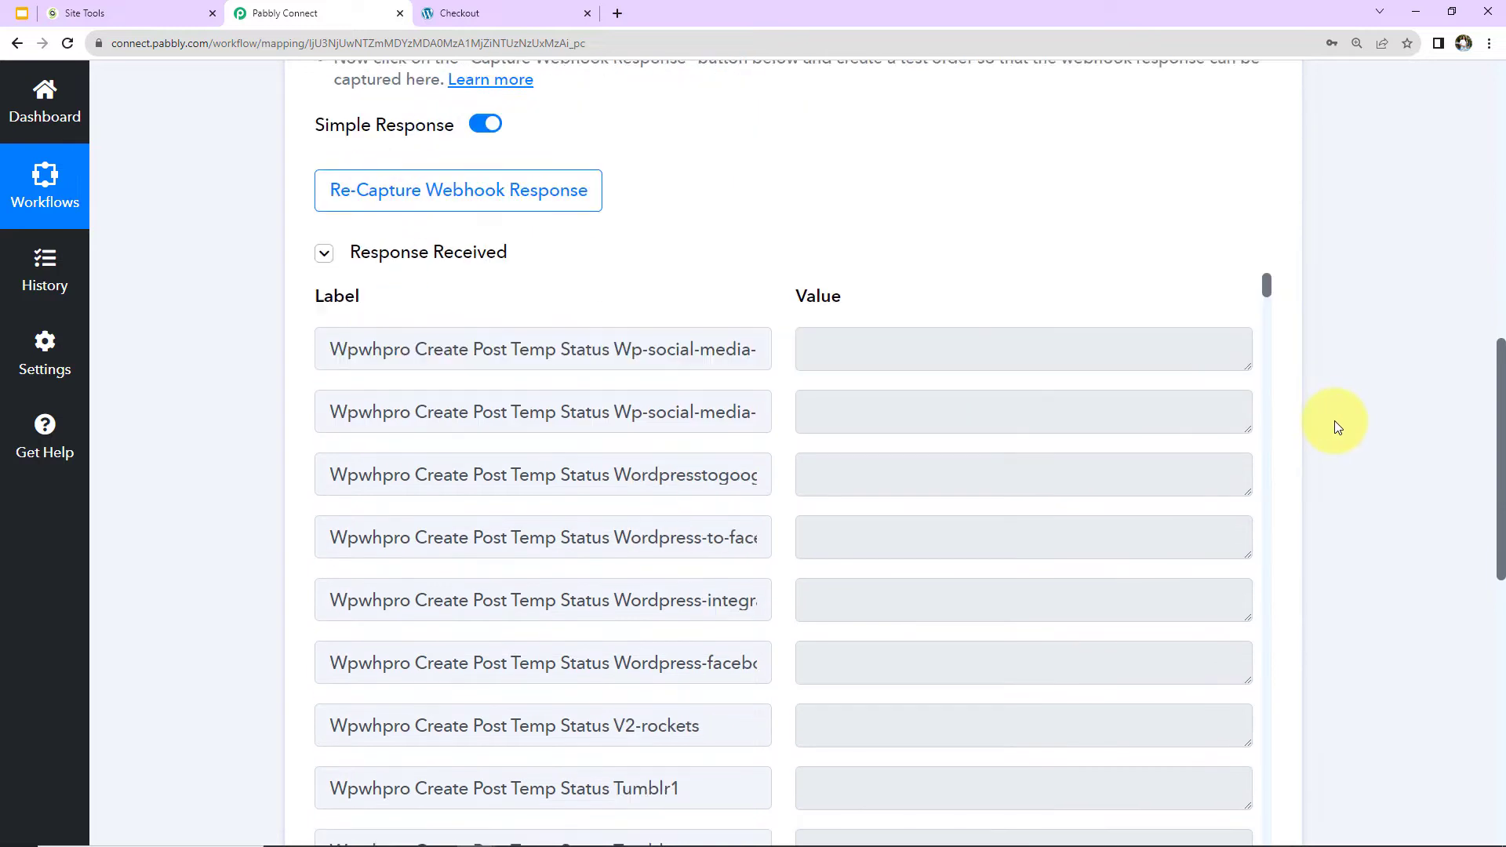
scroll(1107, 466, down, 1)
scroll(1107, 466, down, 20)
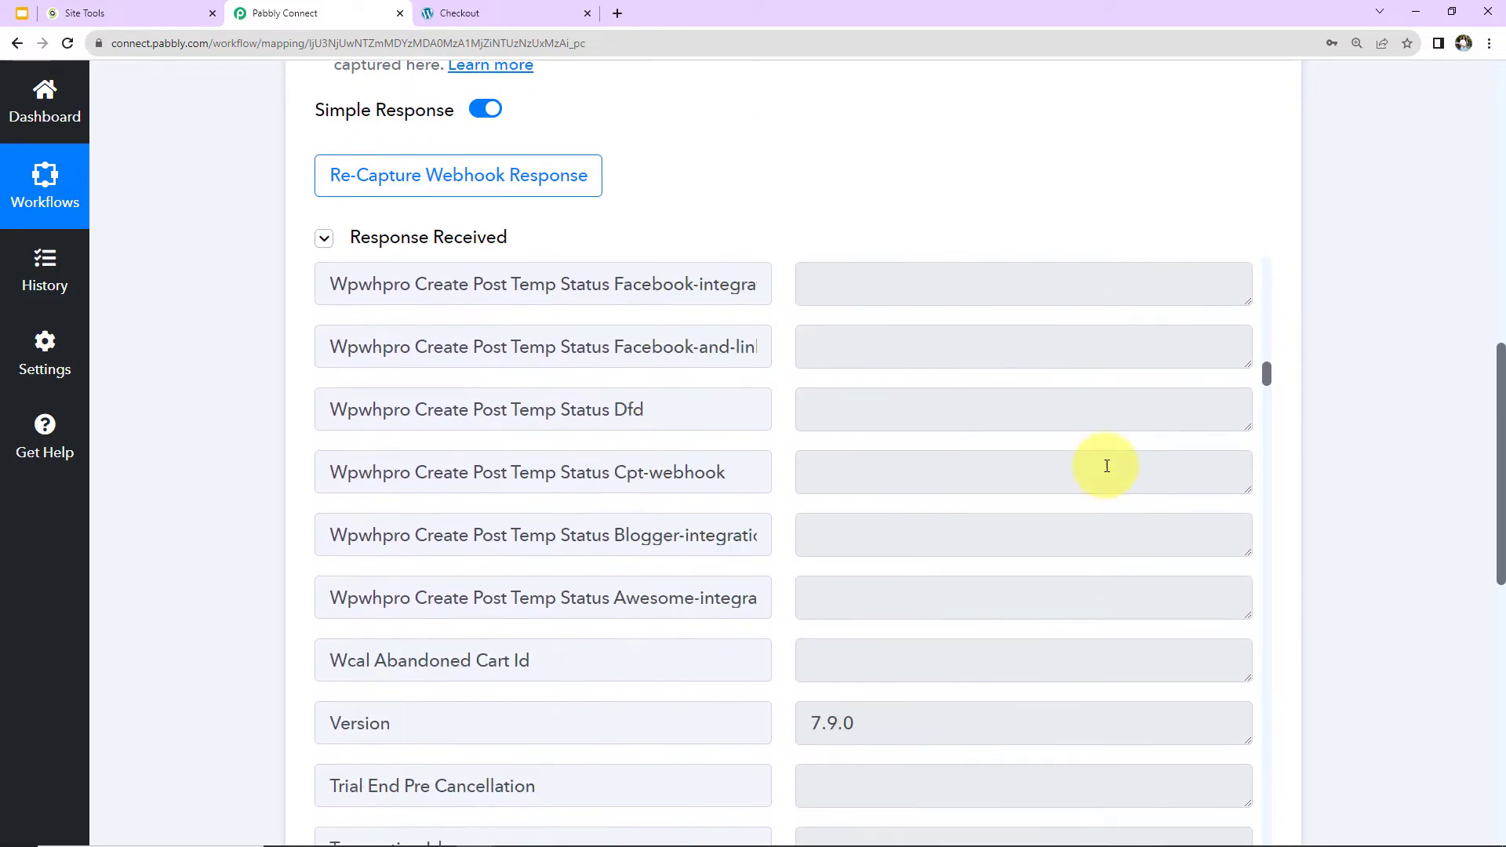
scroll(1107, 466, up, 5)
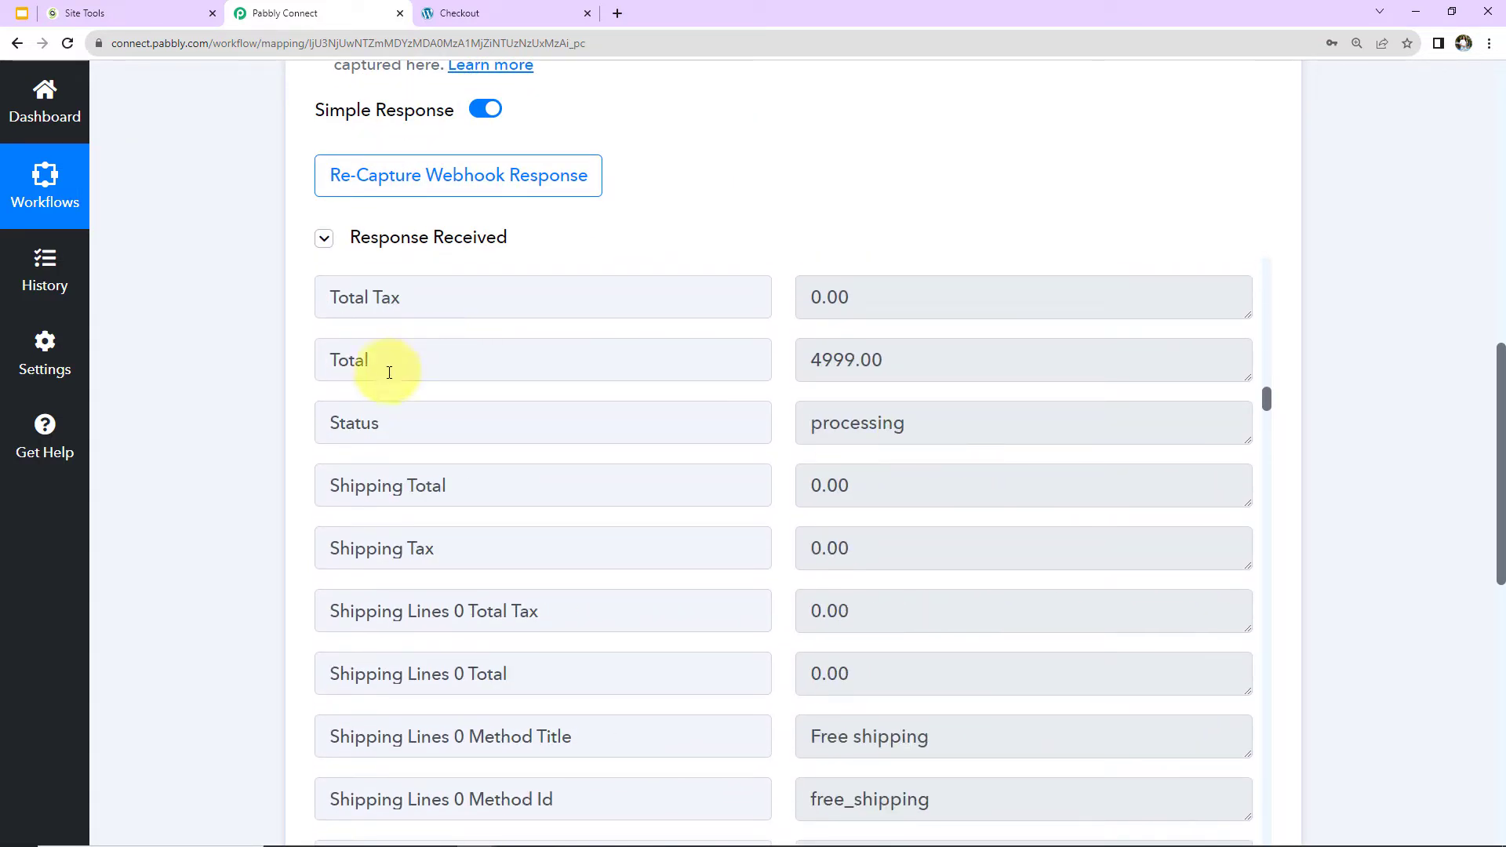
scroll(949, 463, down, 9)
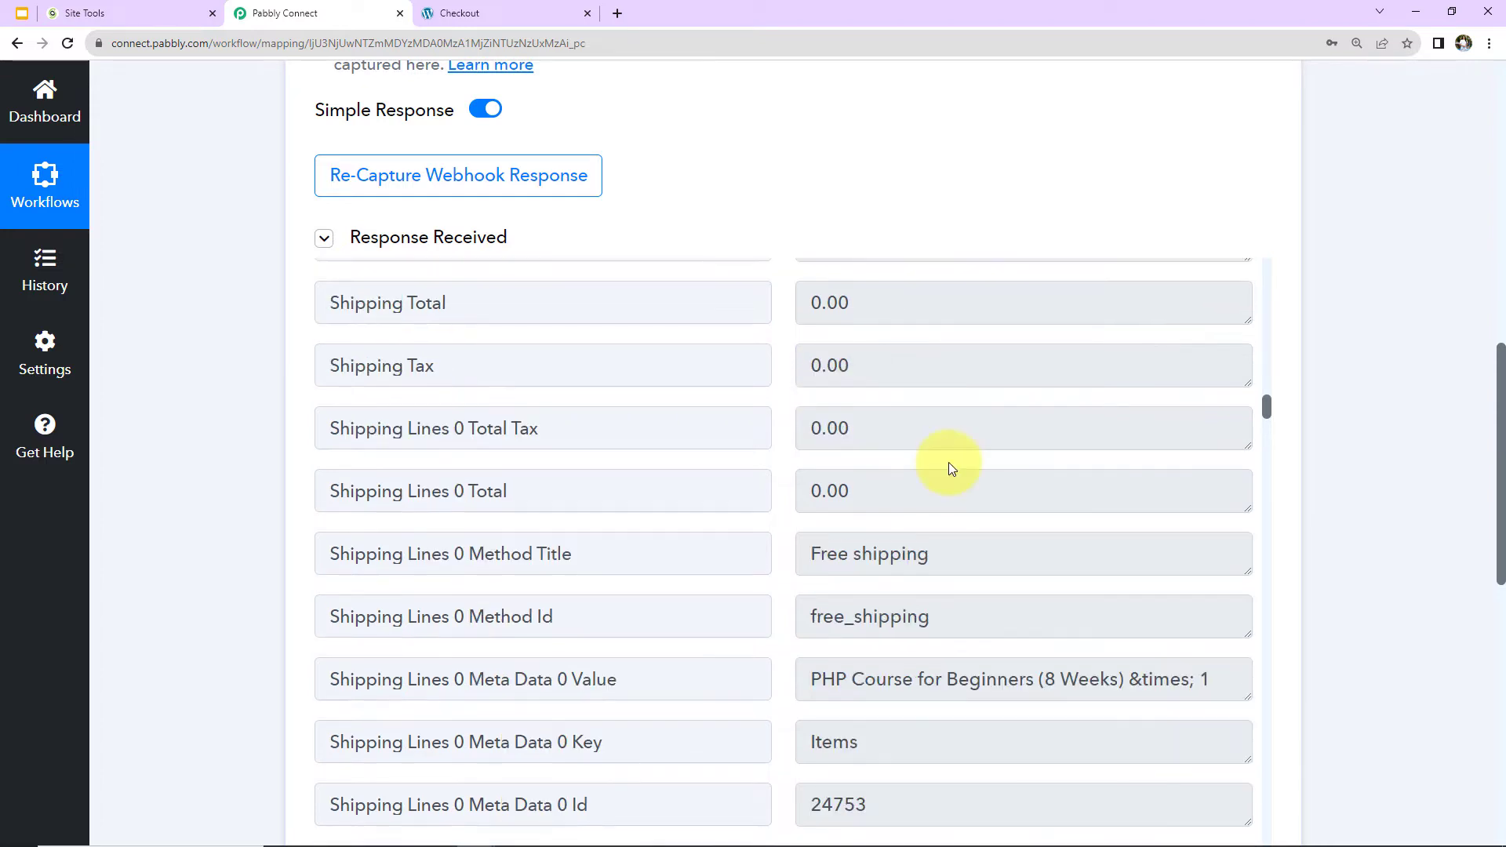
scroll(928, 444, down, 3)
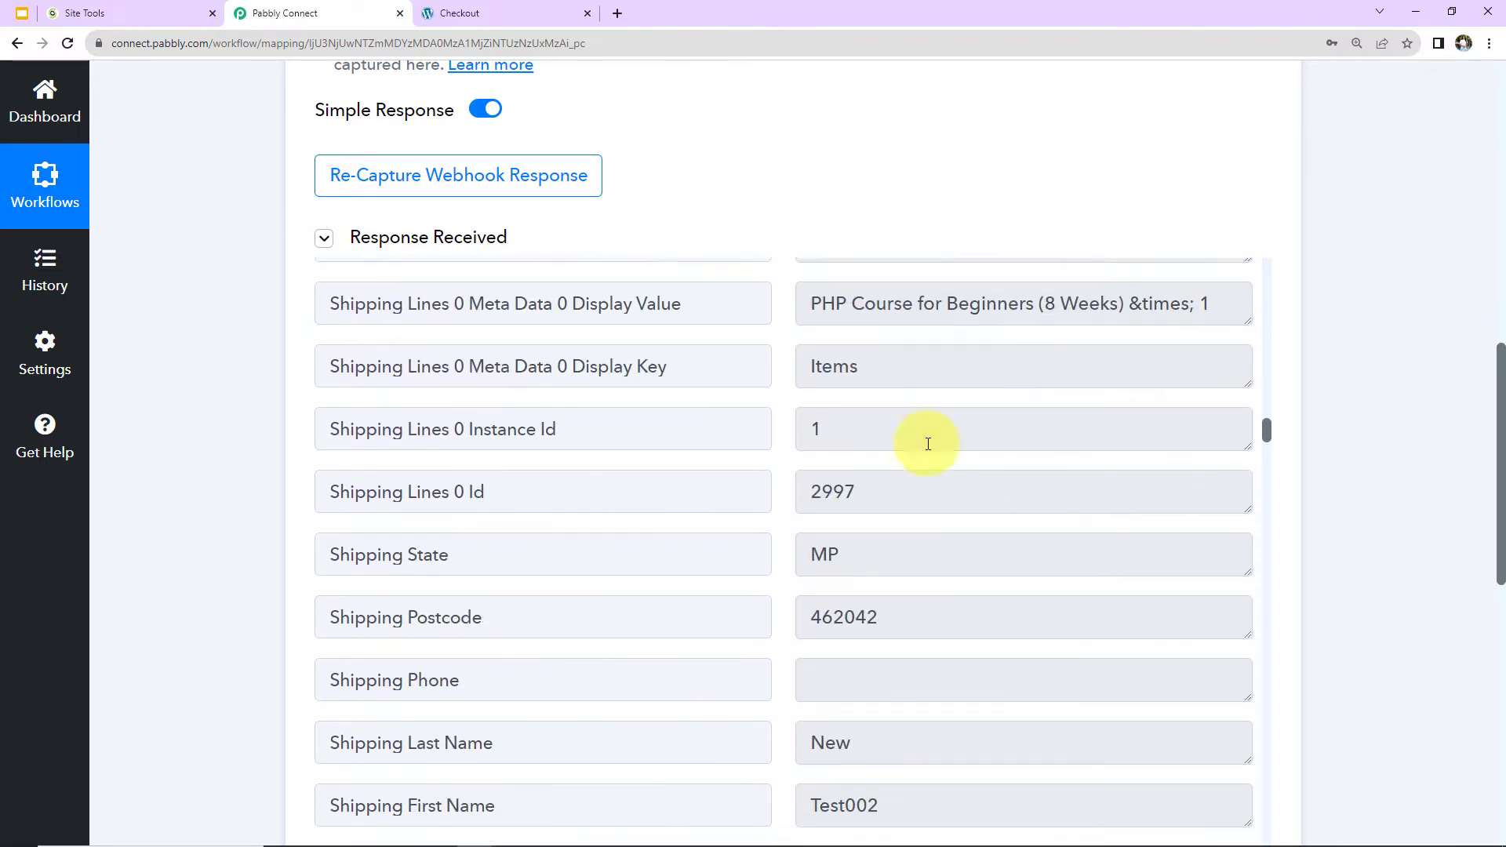
scroll(967, 608, down, 3)
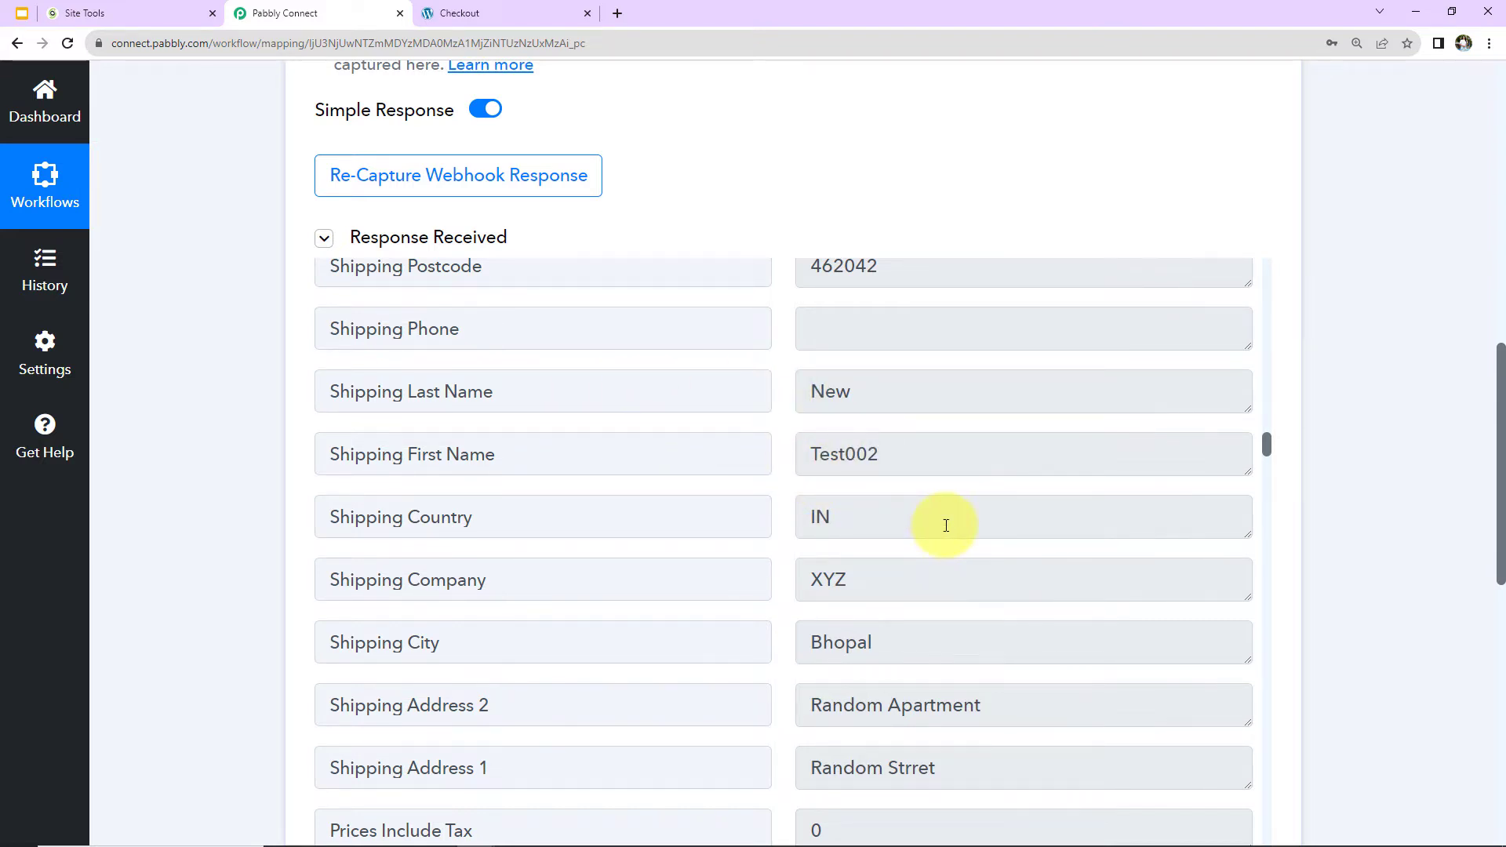
scroll(946, 526, down, 6)
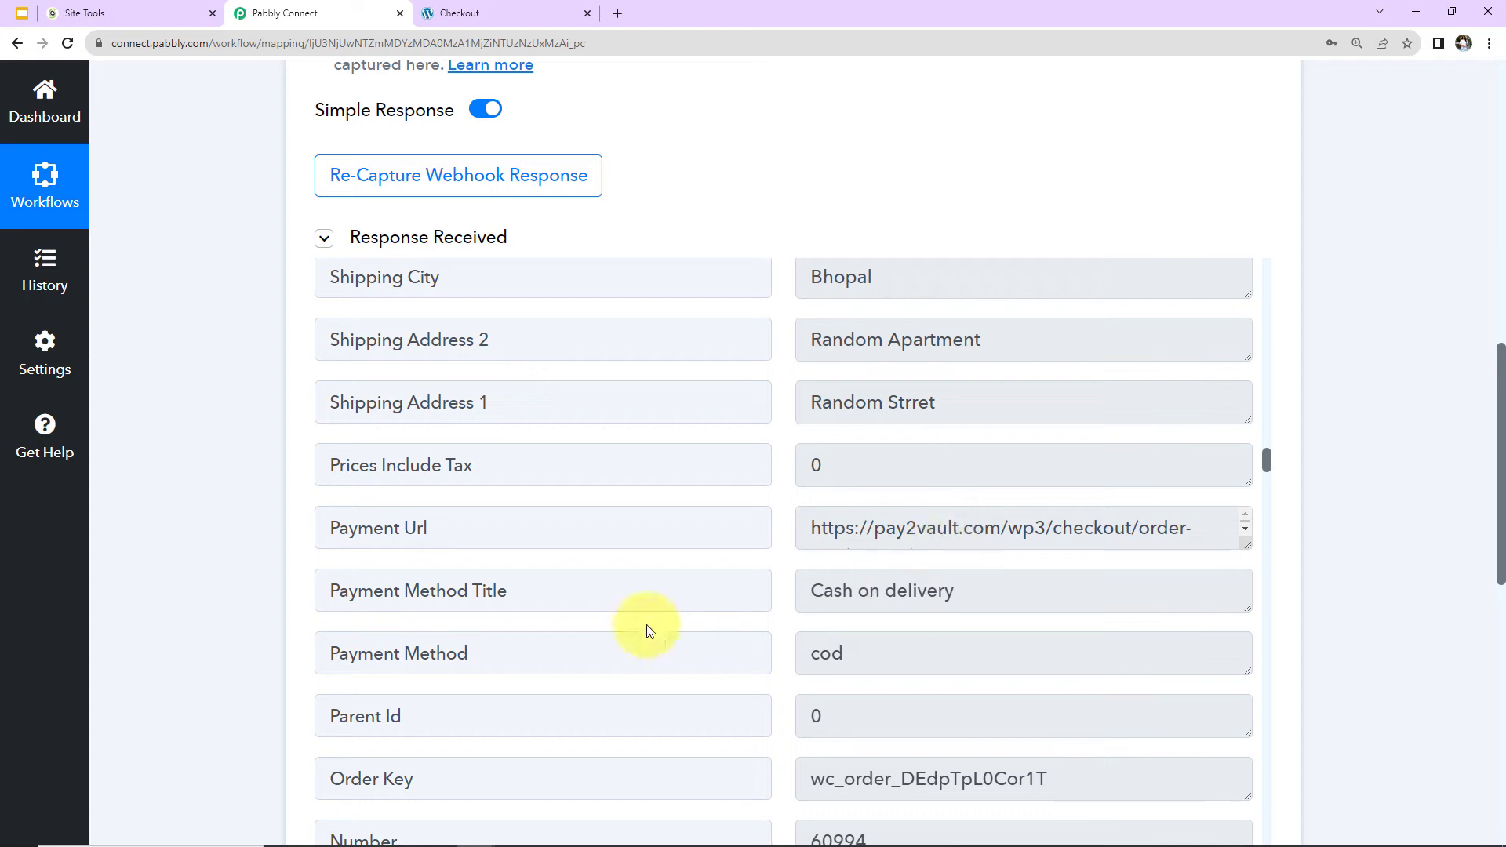
scroll(1007, 531, down, 1)
scroll(1020, 533, down, 10)
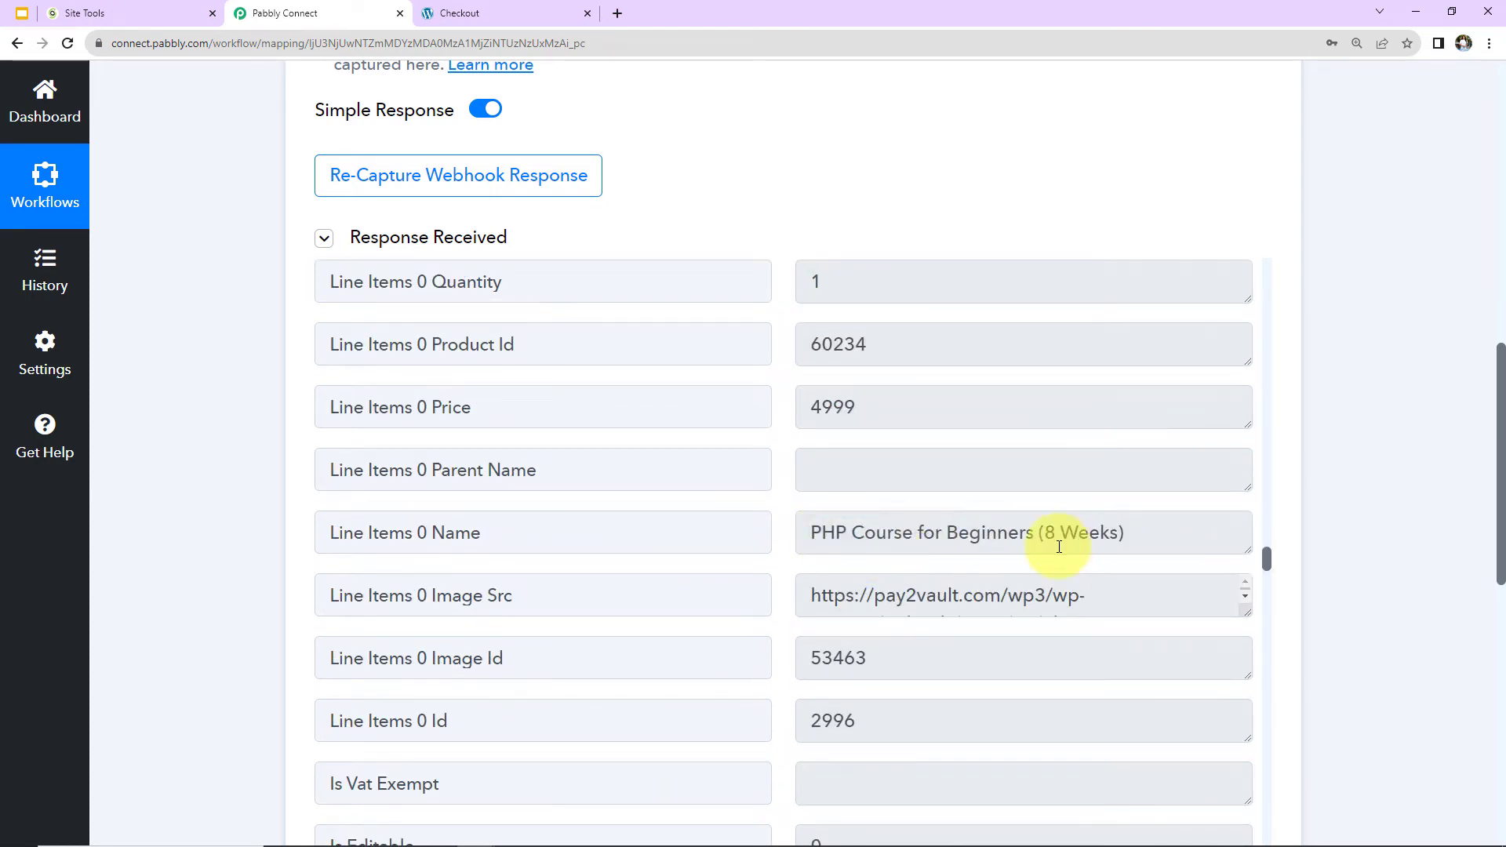
scroll(1059, 547, down, 10)
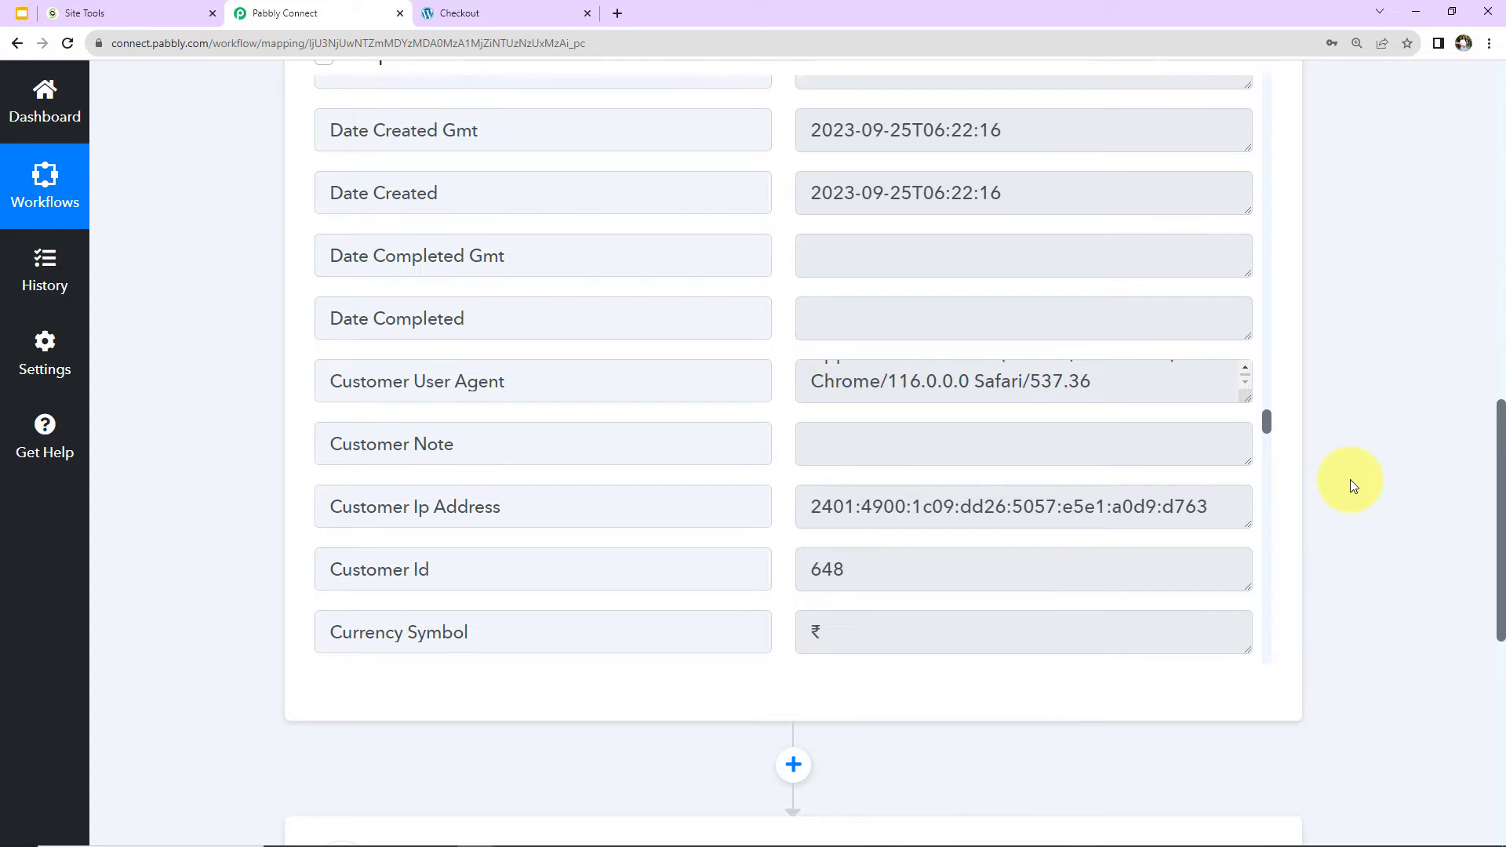
Set the workflow's second step to the MySQL app with Insert Row as its action event.
scroll(1357, 477, down, 7)
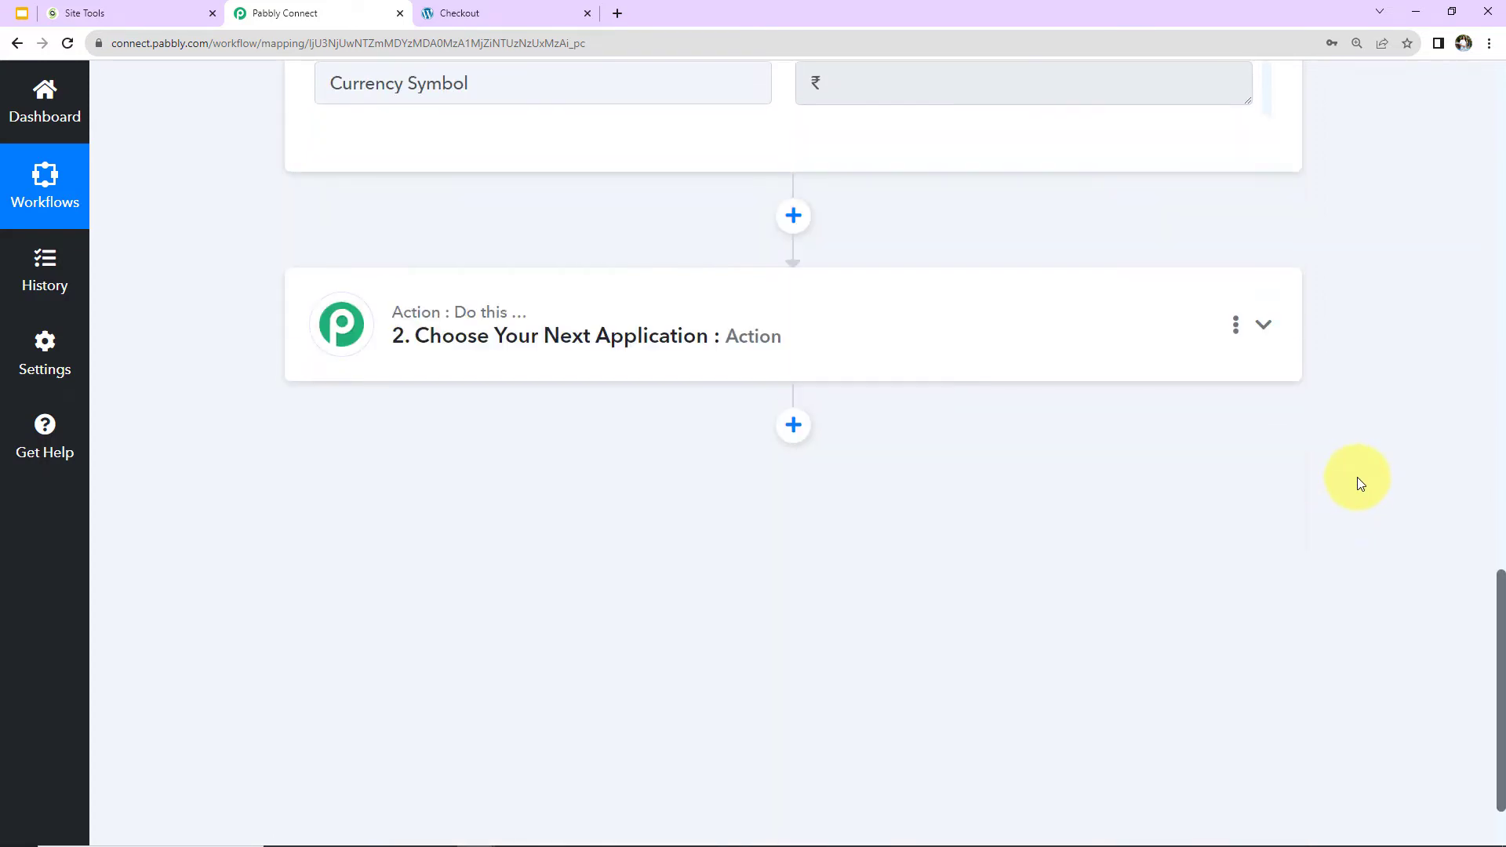
click(622, 327)
click(620, 456)
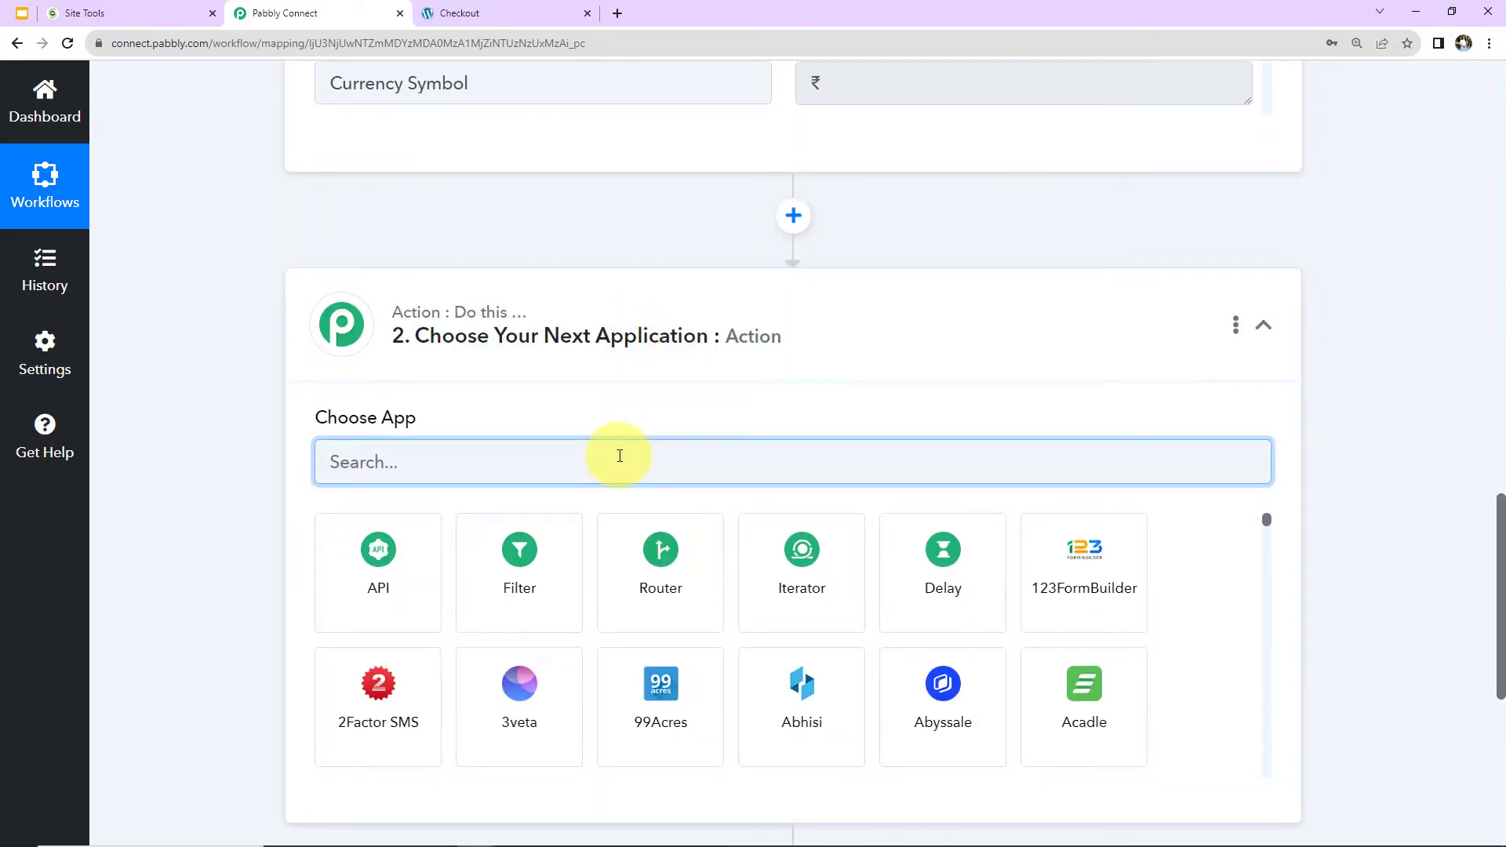
text(myw)
key(BackSpace)
text(s)
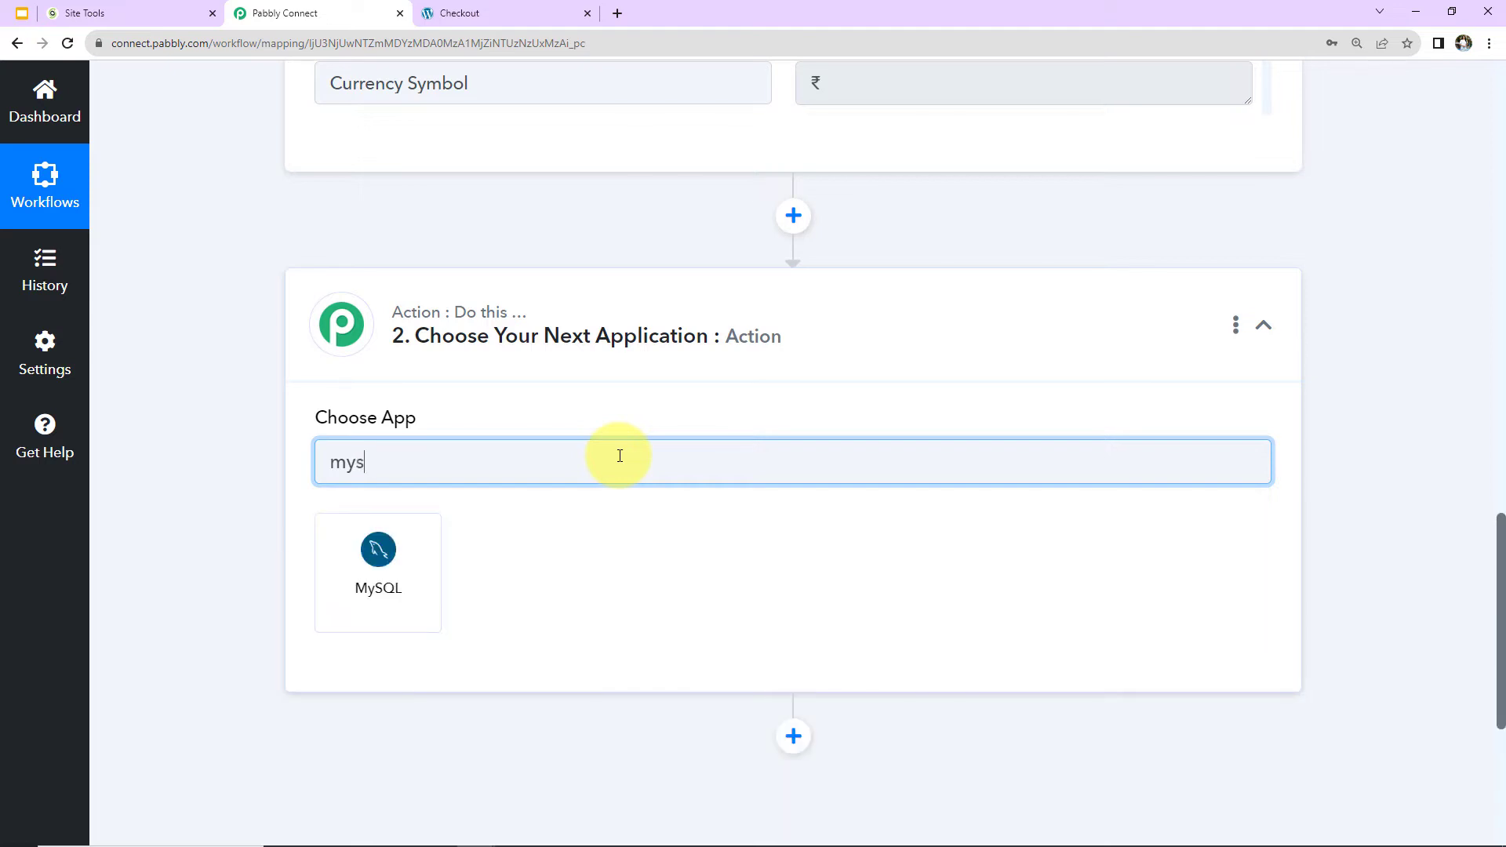
click(424, 569)
click(402, 585)
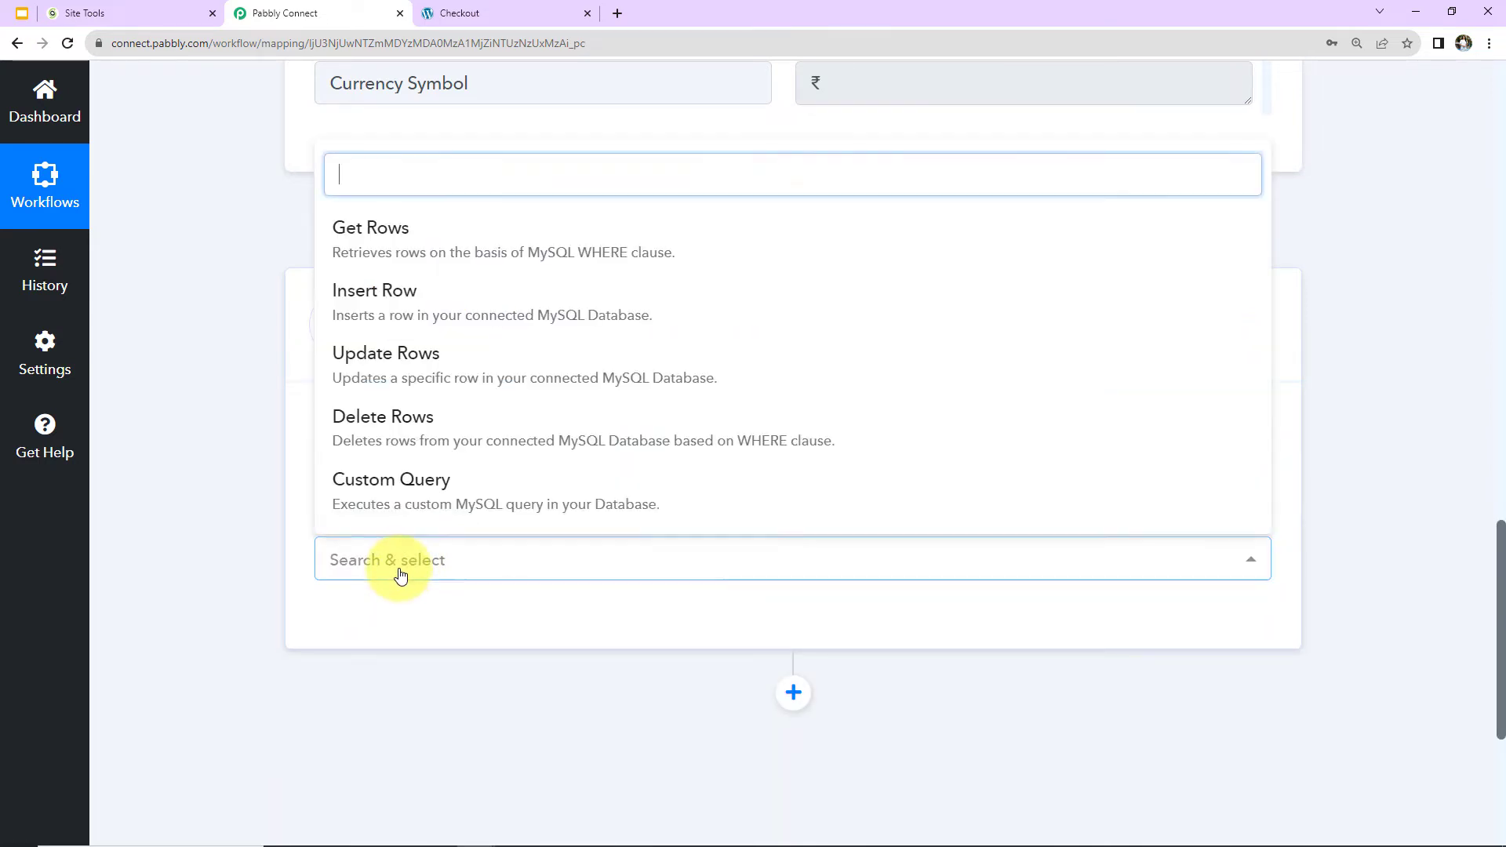
click(400, 304)
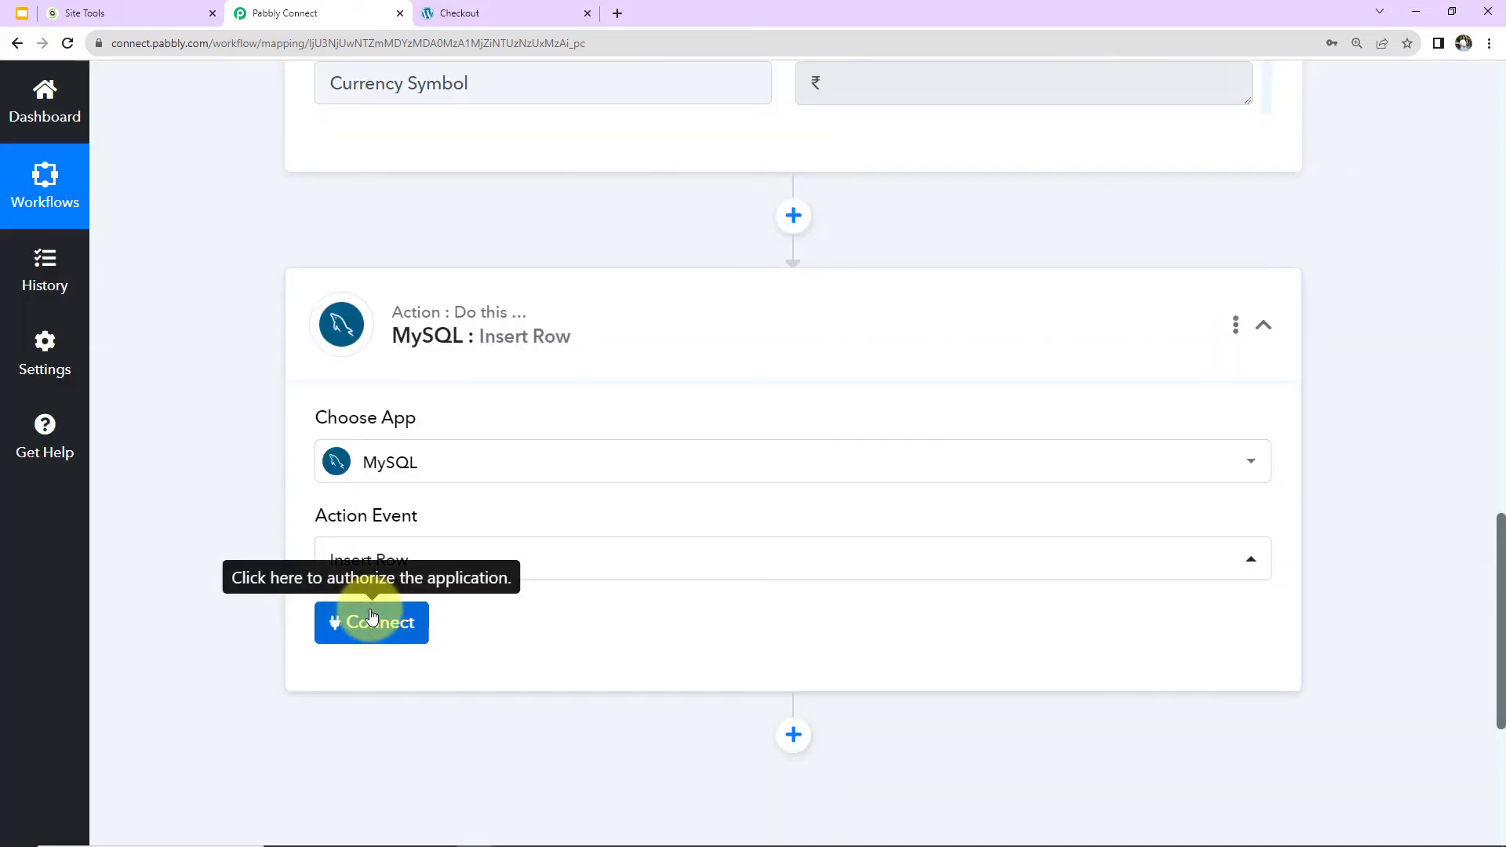
Add and save a new MySQL connection with the database username, database password, host, database name and port 3306.
click(372, 617)
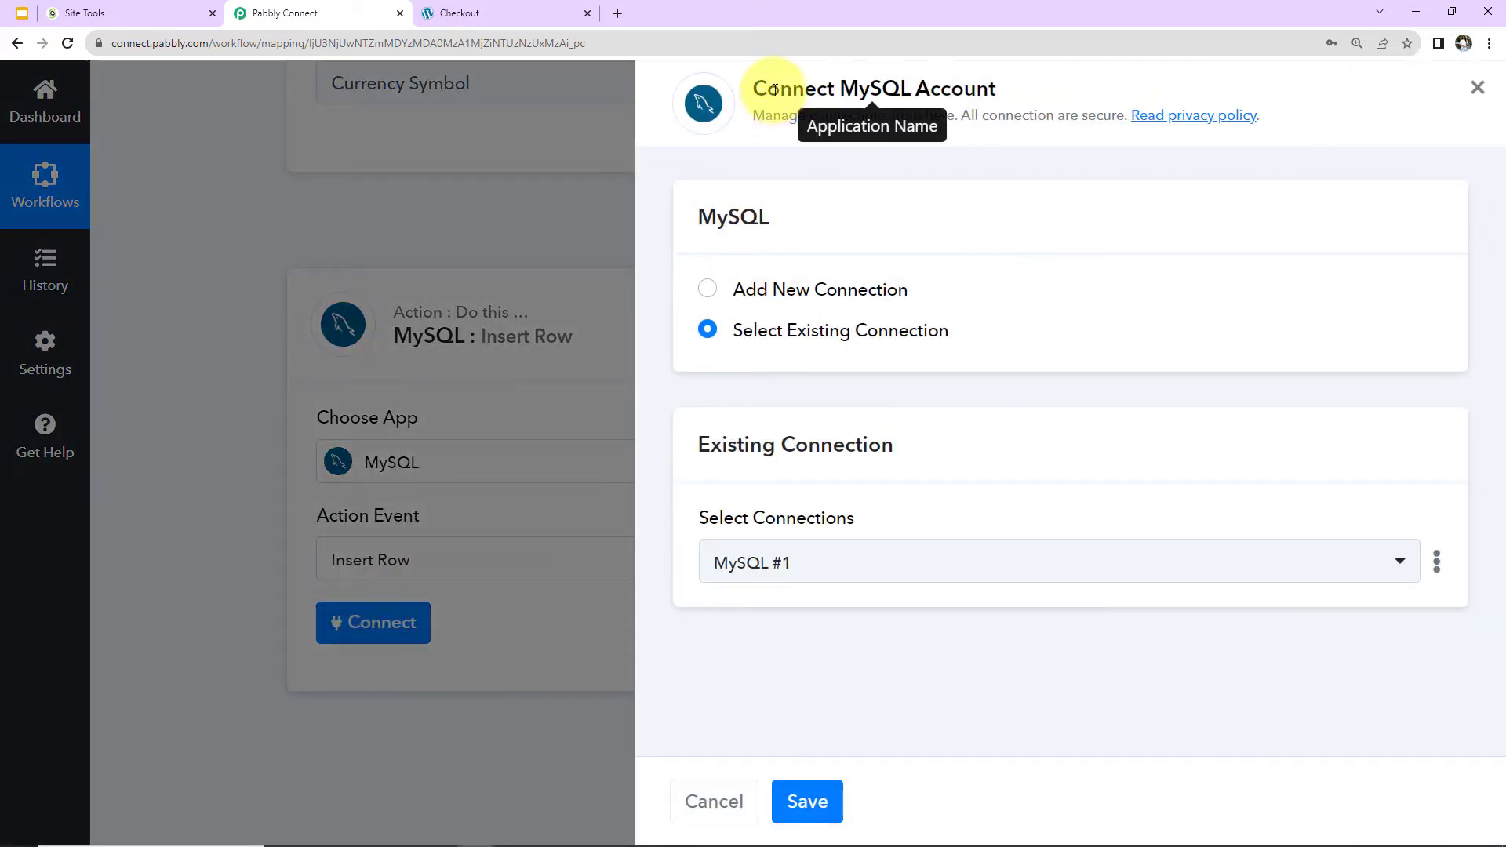
drag(838, 88, 1044, 102)
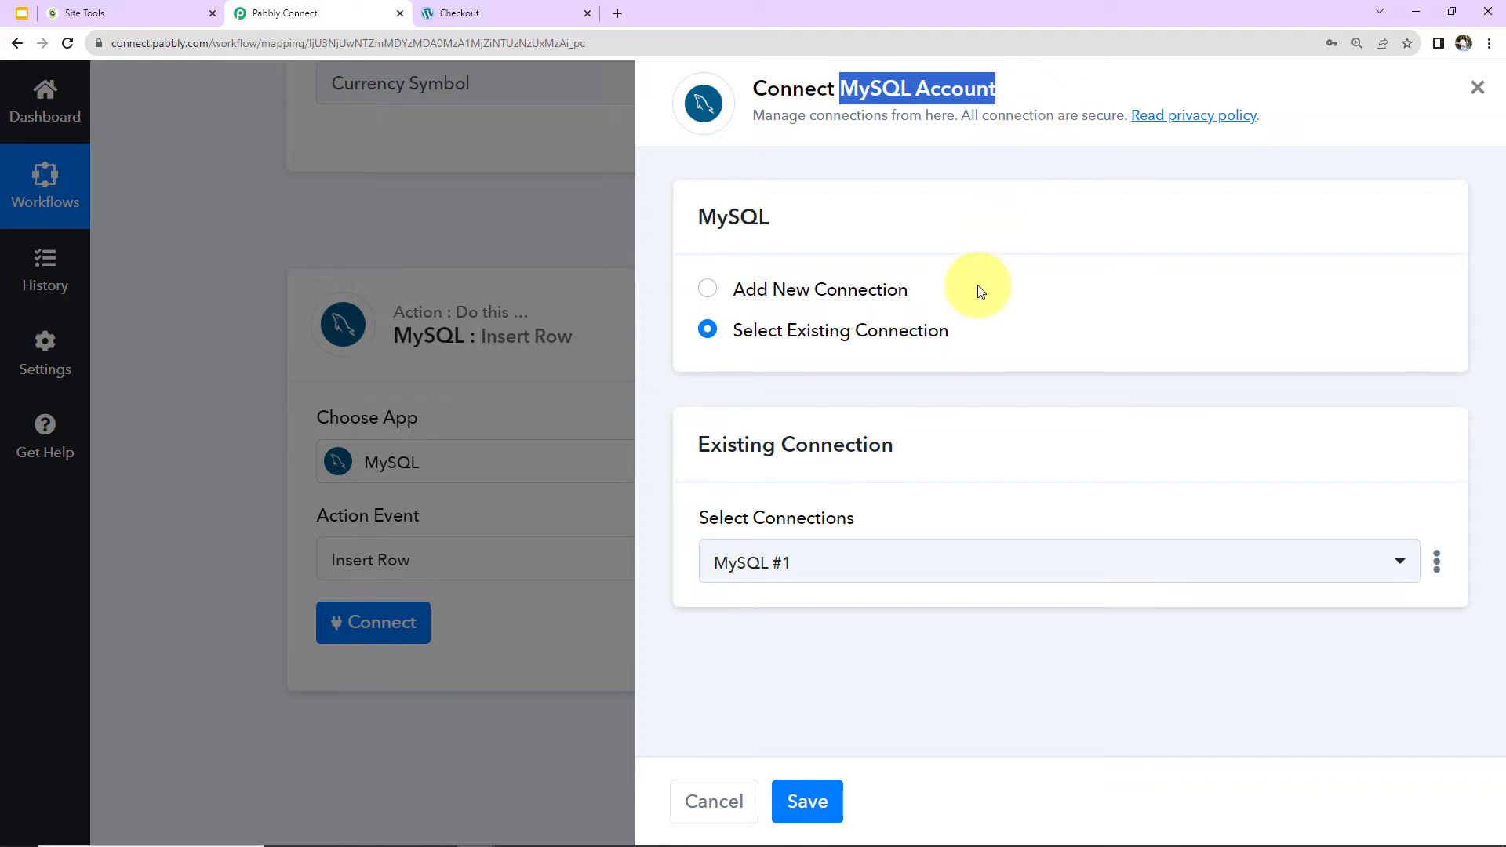
click(709, 291)
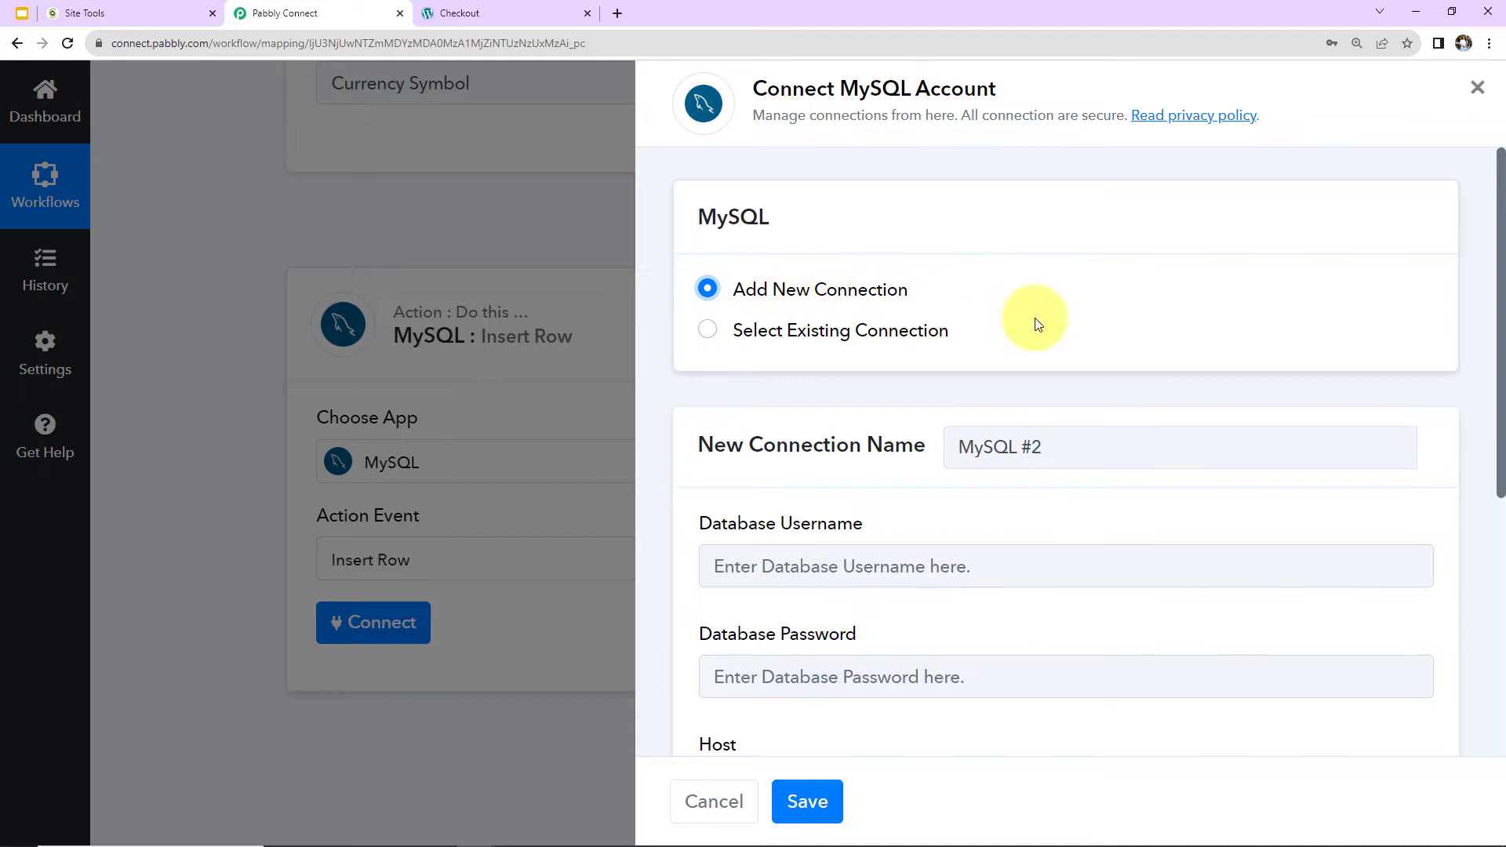
scroll(1034, 320, down, 5)
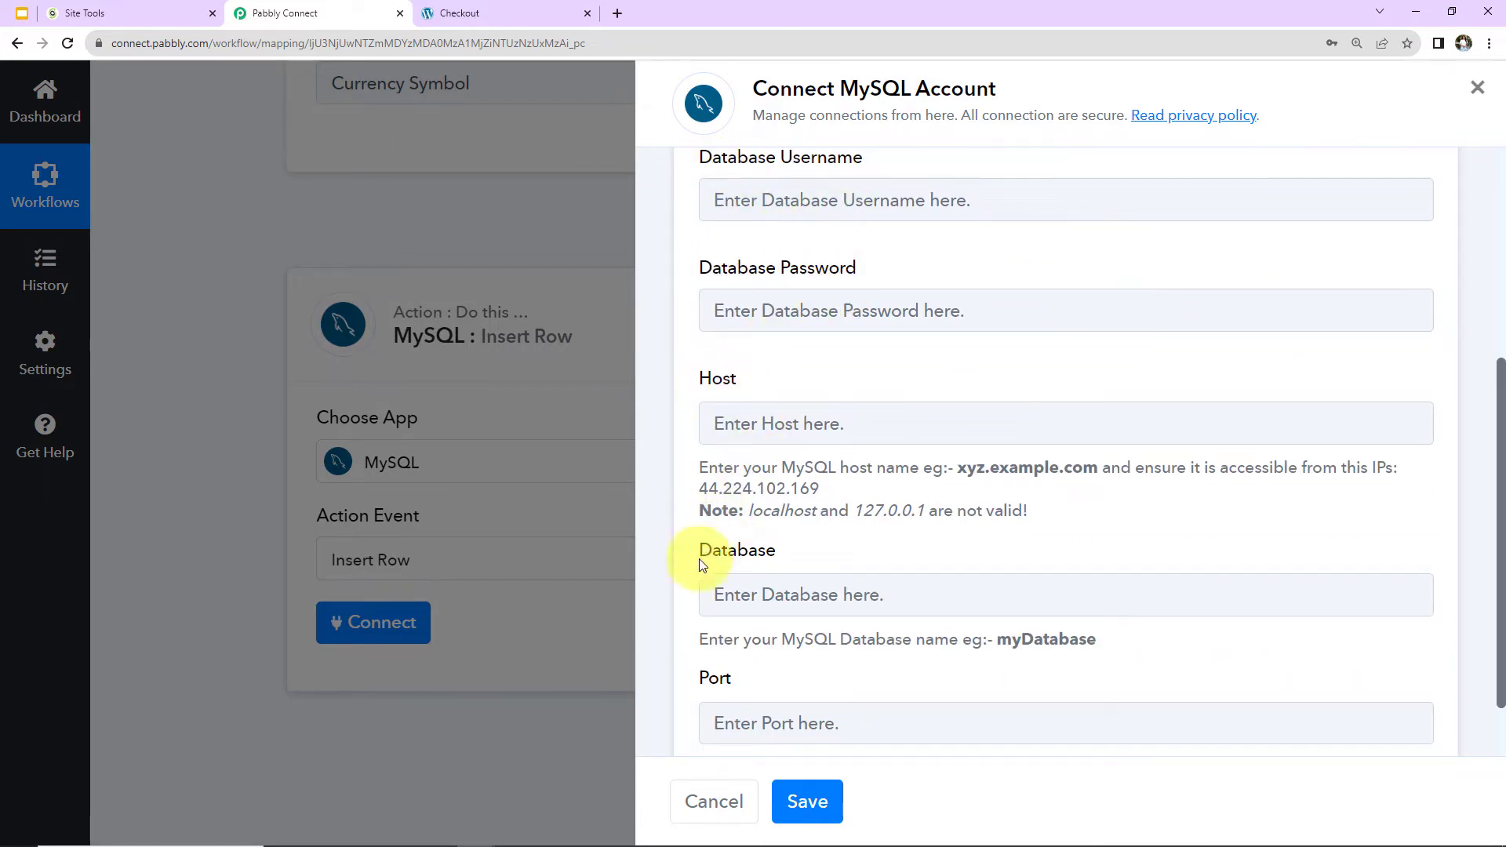
scroll(939, 454, down, 1)
scroll(939, 452, up, 2)
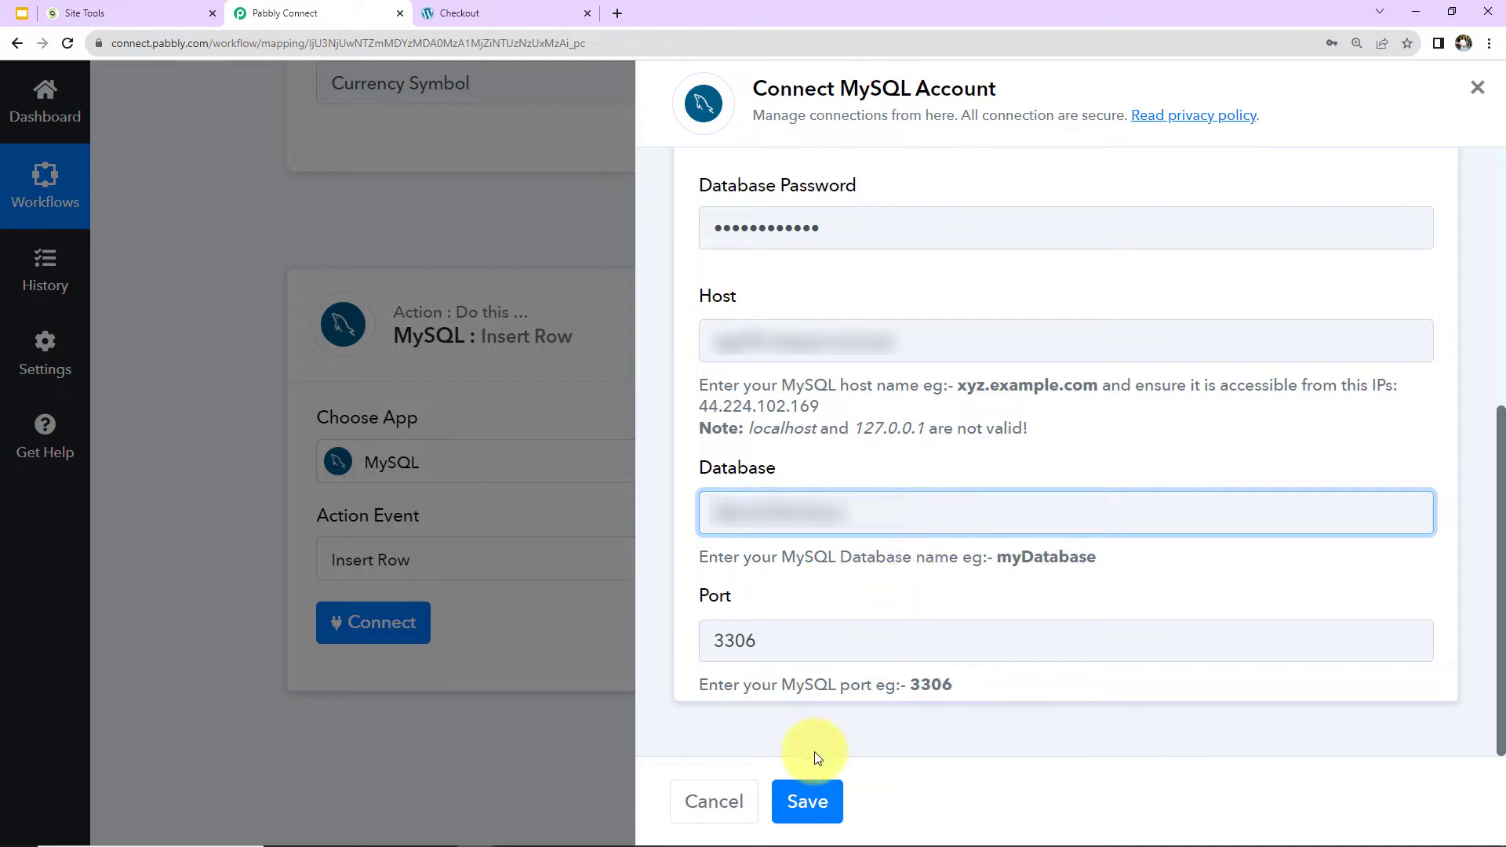
click(802, 799)
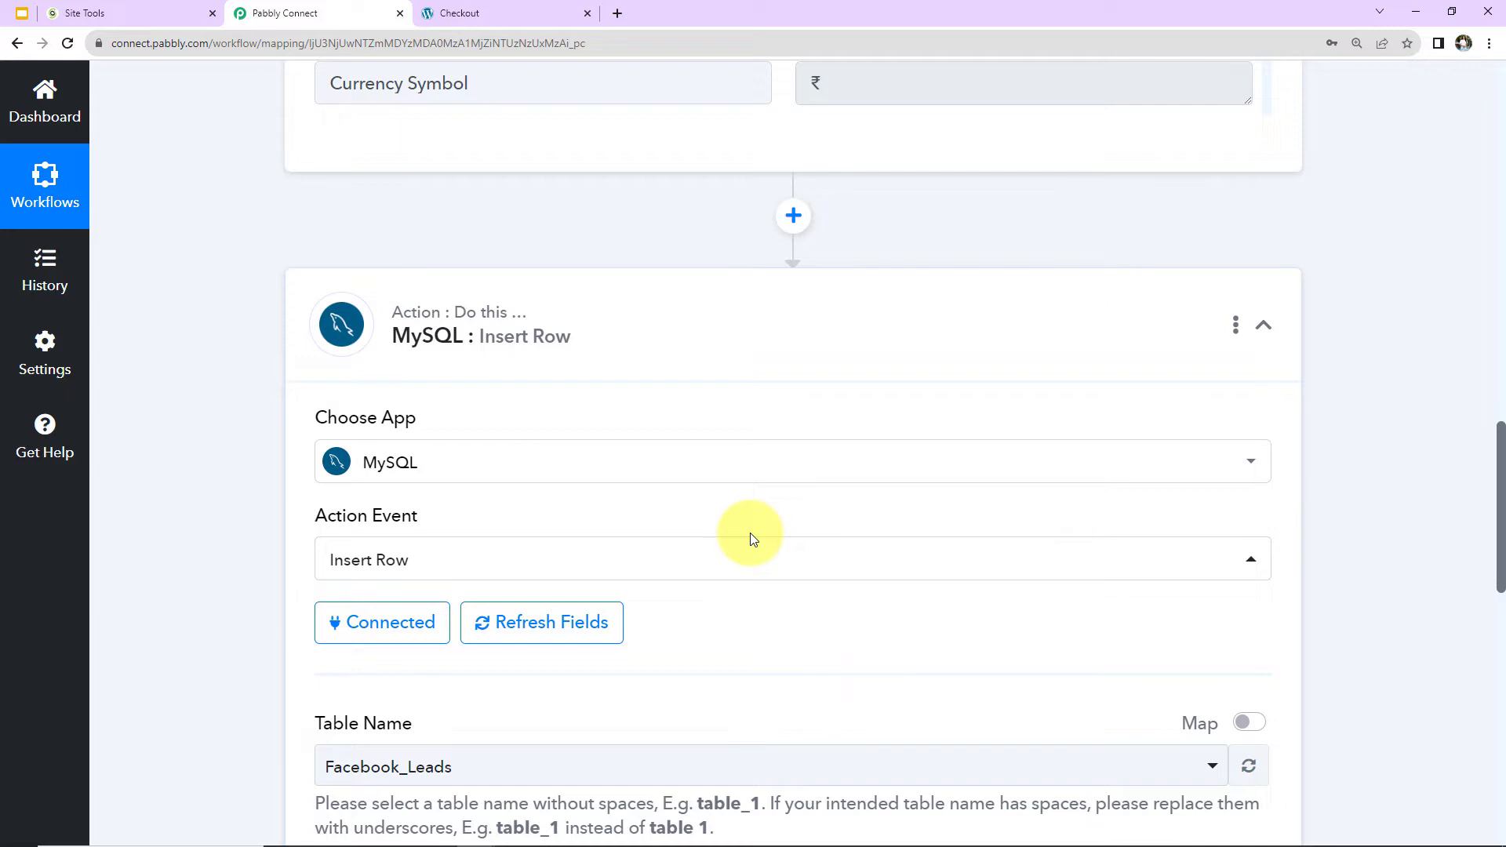
Open phpMyAdmin from the SiteGround MySQL manager and view the tables in the connected database.
scroll(733, 455, down, 7)
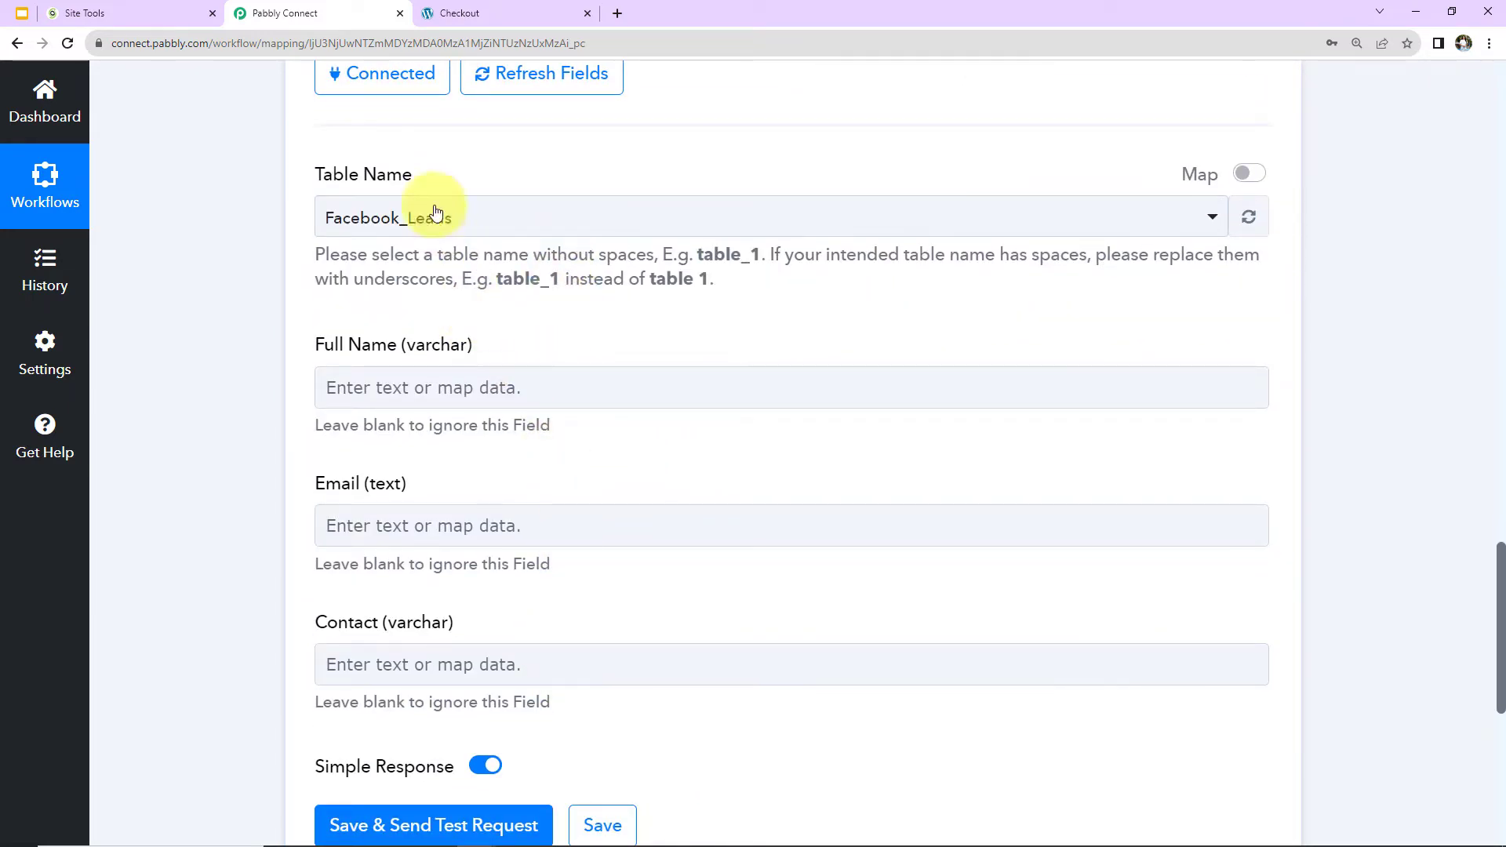
click(140, 4)
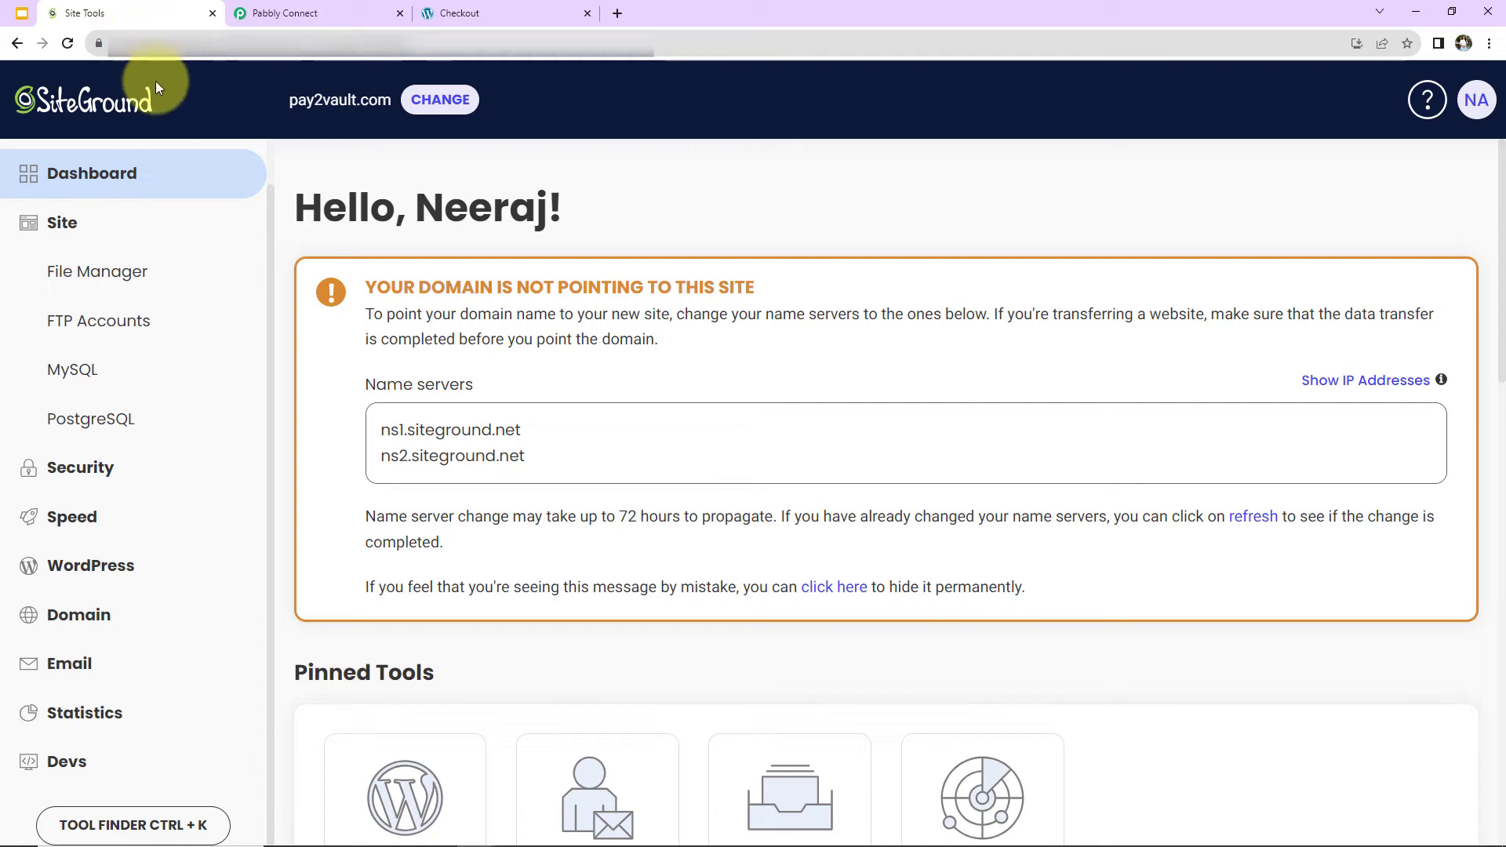
click(75, 371)
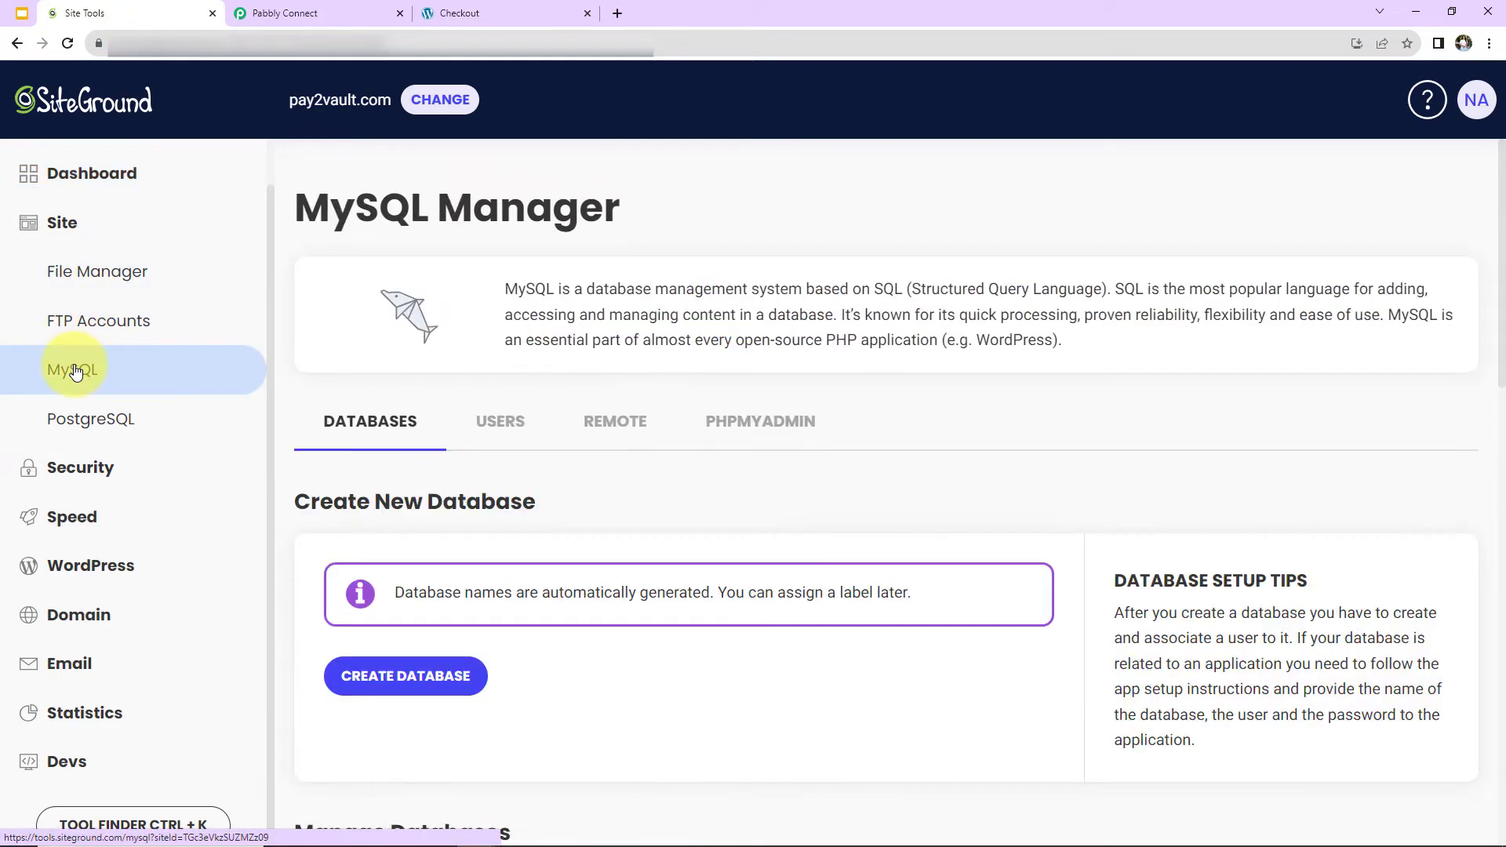
click(742, 429)
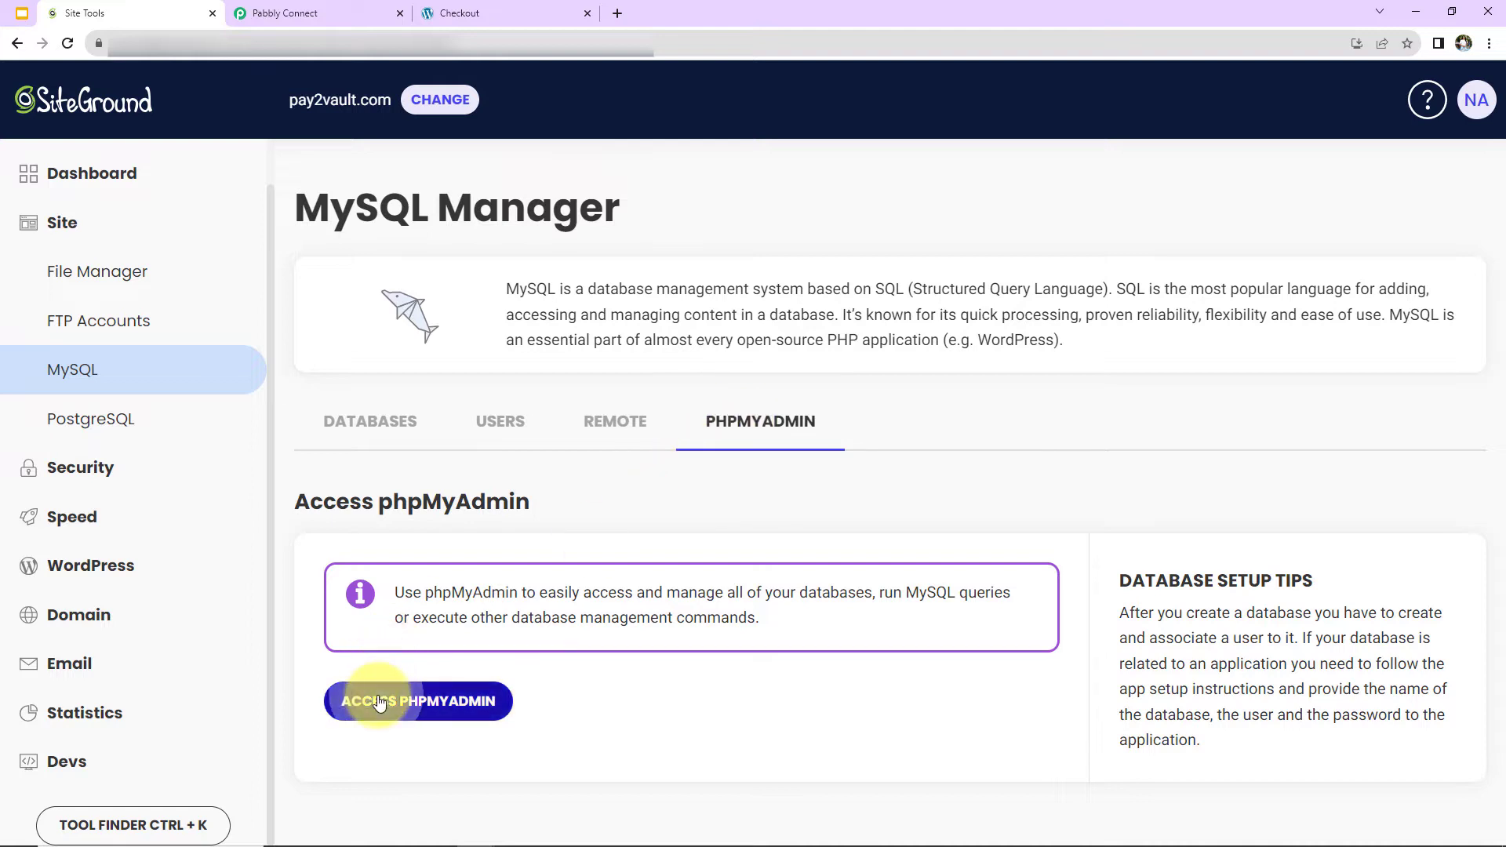
click(381, 701)
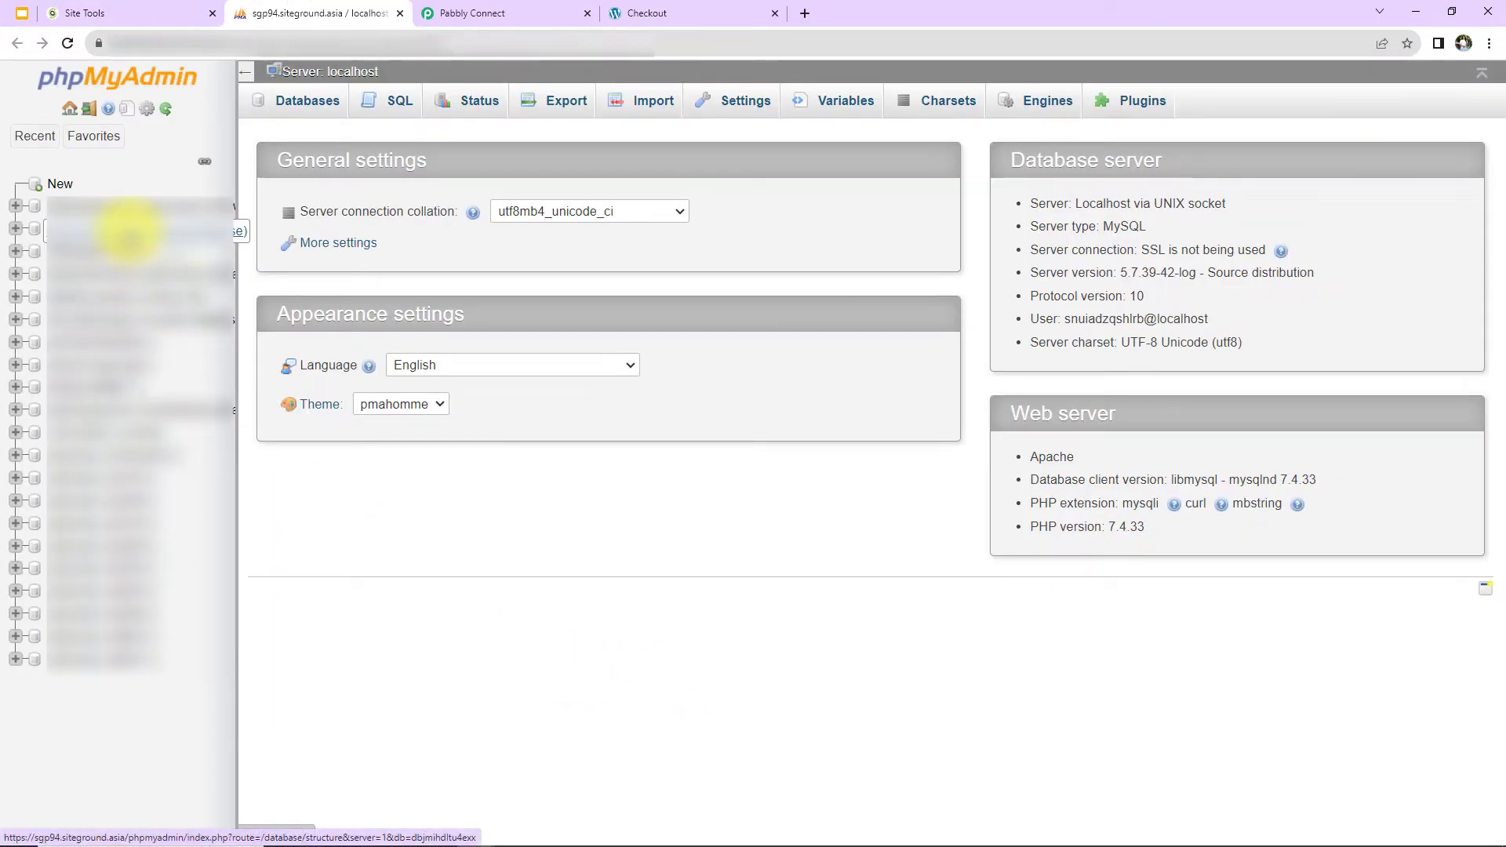
click(128, 230)
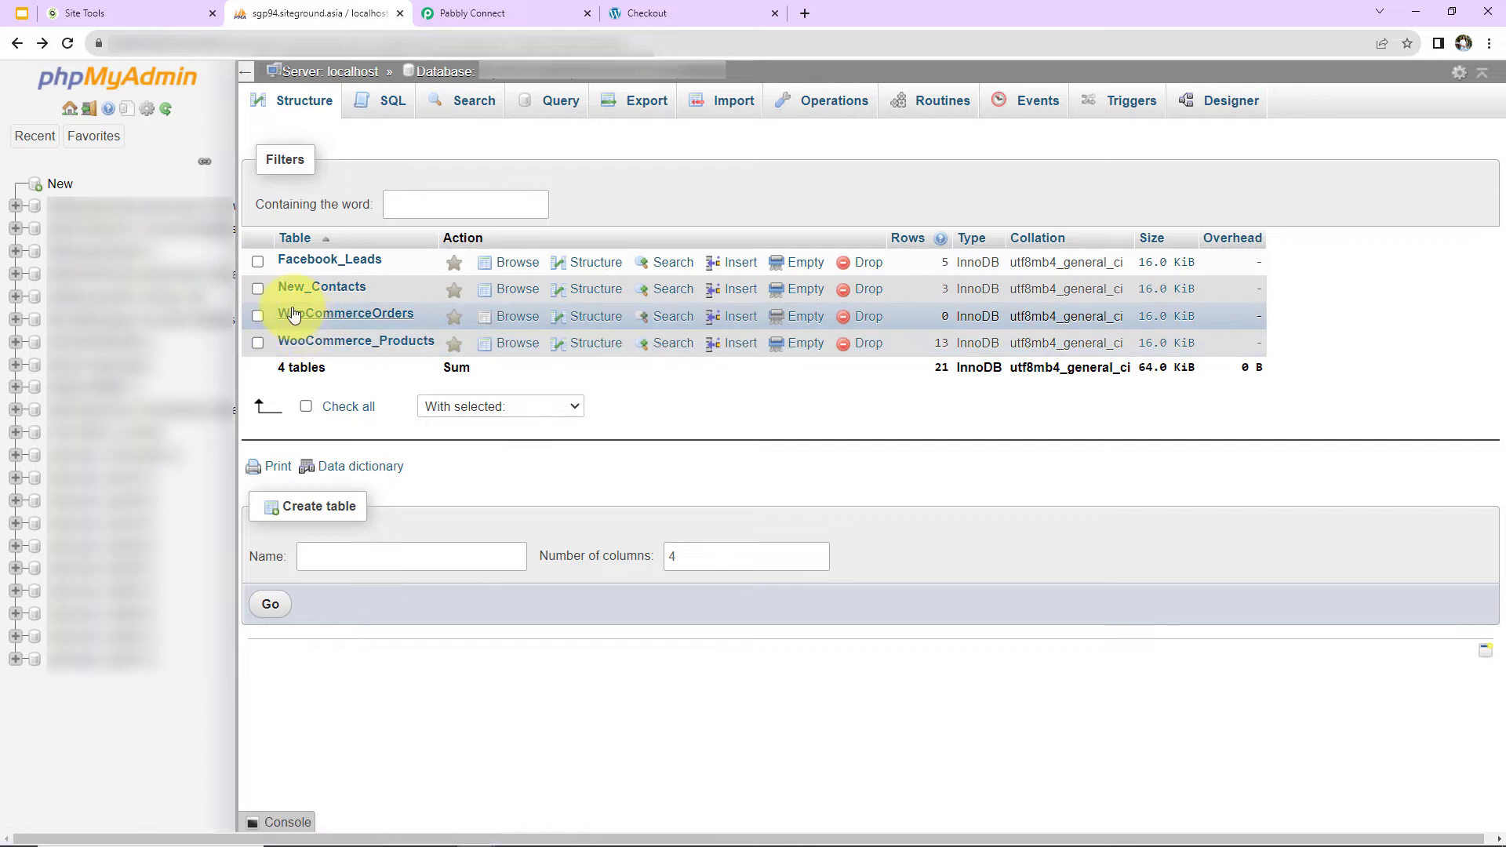
Return to the Pabbly Connect workflow and set the Insert Row action's table to WooCommerceOrders.
click(471, 13)
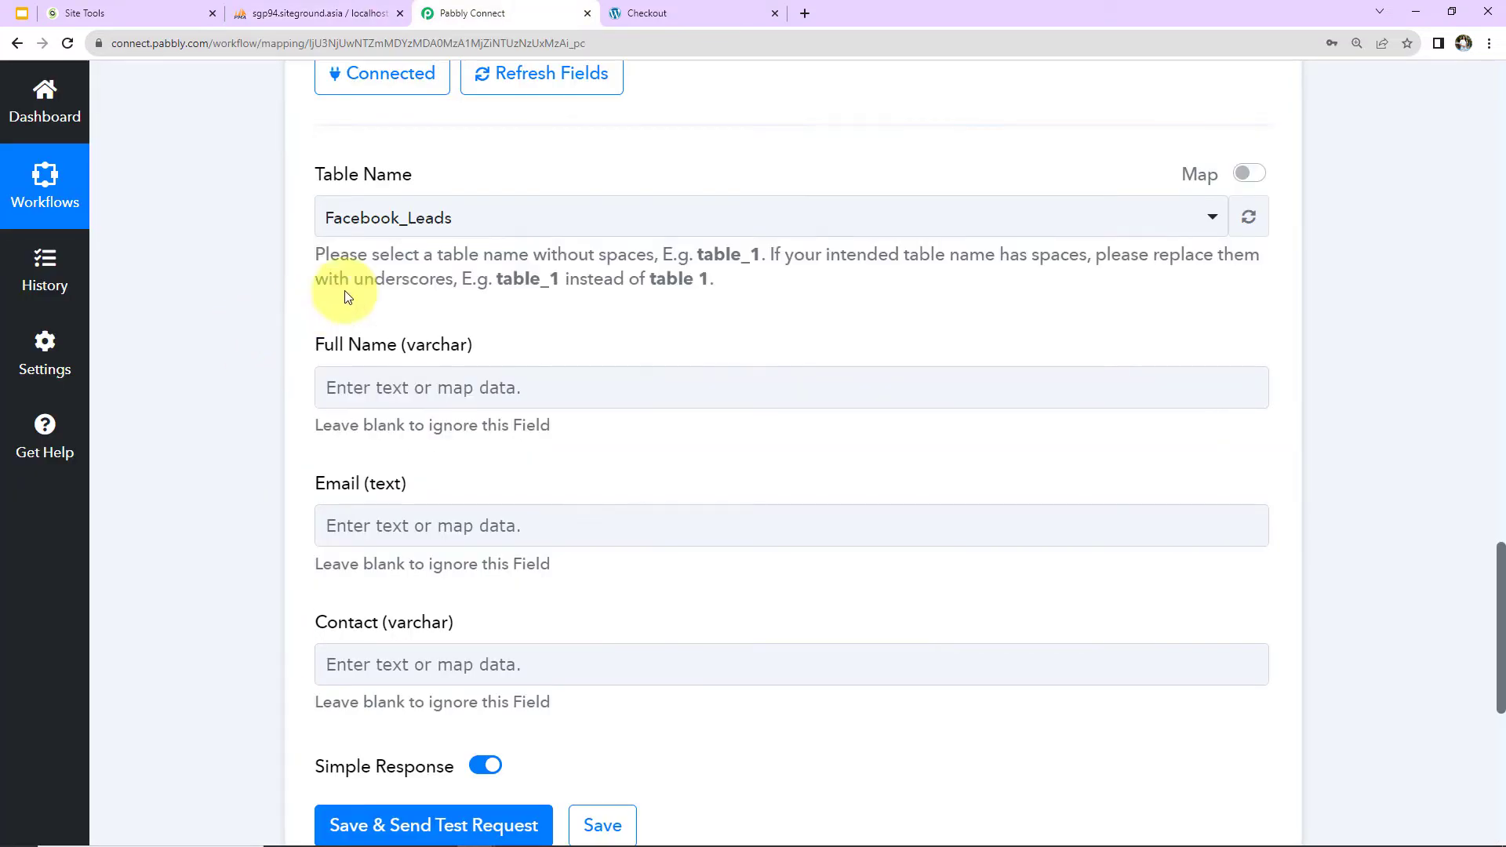
click(479, 218)
click(415, 412)
scroll(256, 164, down, 2)
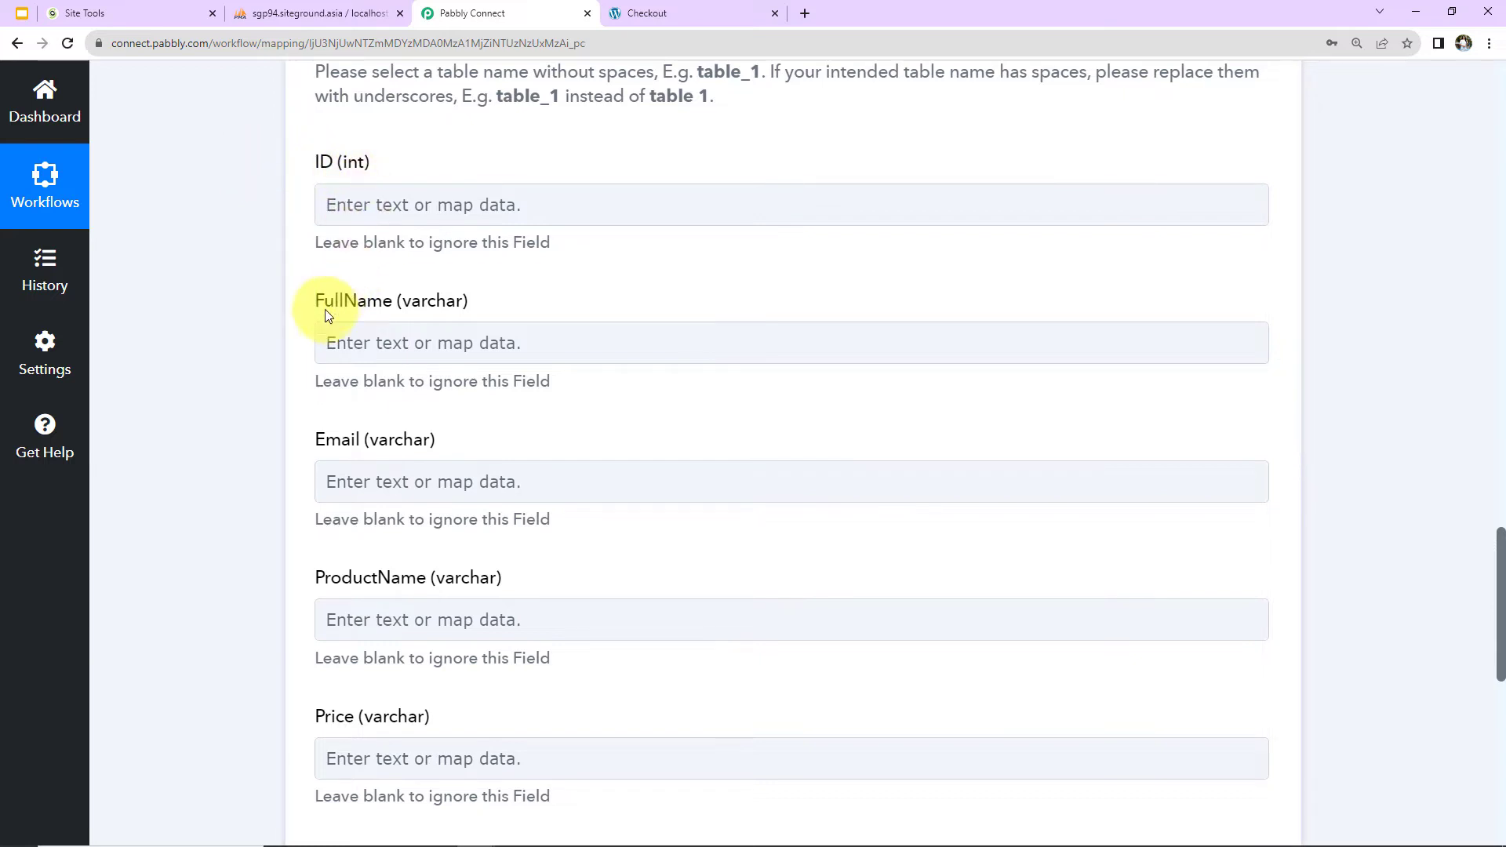
scroll(511, 514, down, 2)
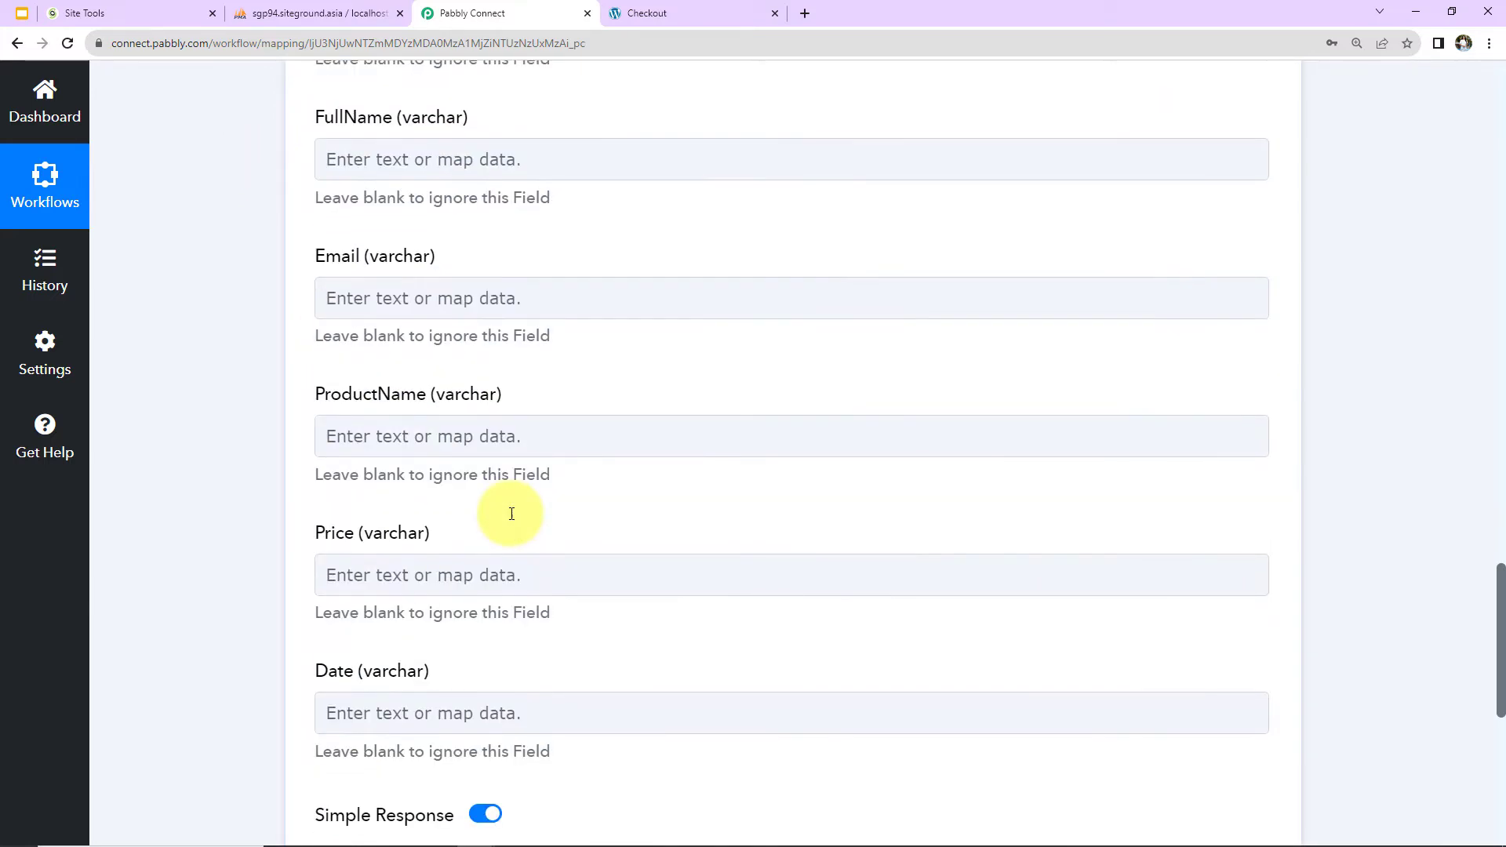
scroll(511, 514, down, 2)
scroll(510, 513, up, 4)
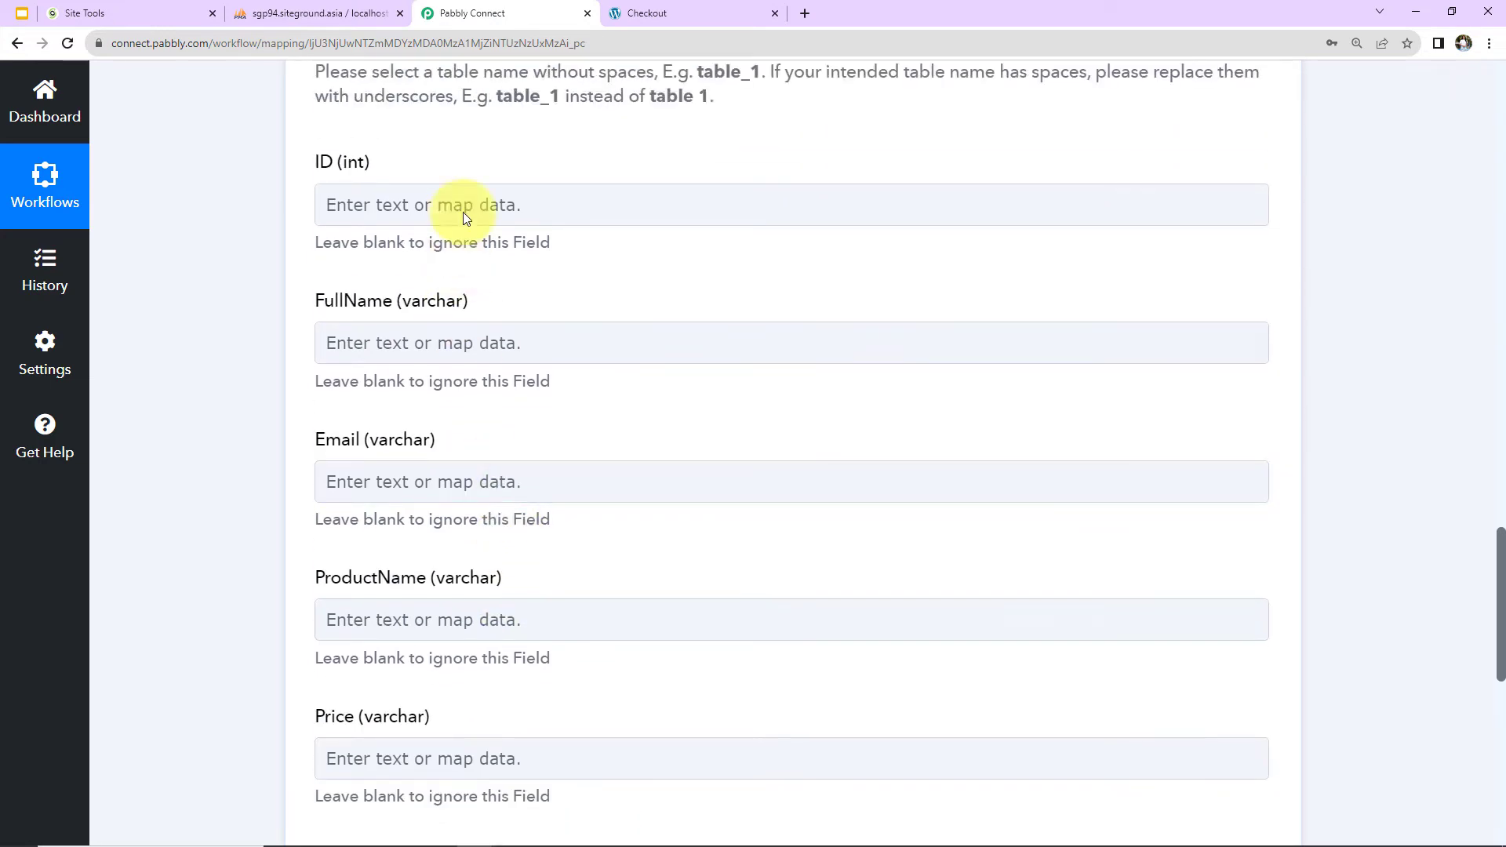
Find the name fields in the WooCommerce order data and map Shipping First Name to the FullName column.
scroll(486, 680, up, 13)
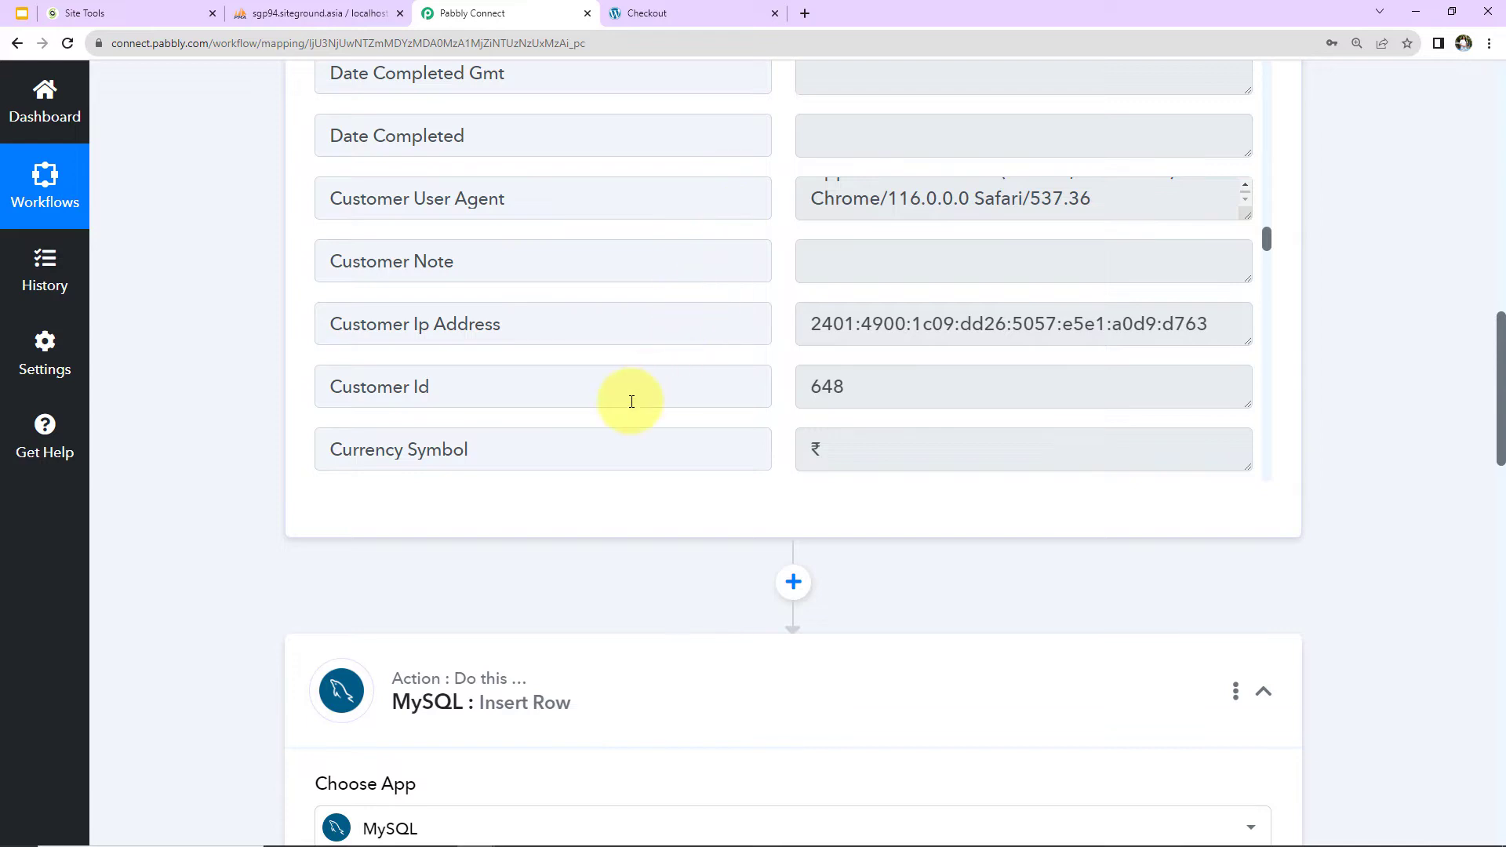
scroll(632, 401, down, 6)
scroll(201, 491, down, 8)
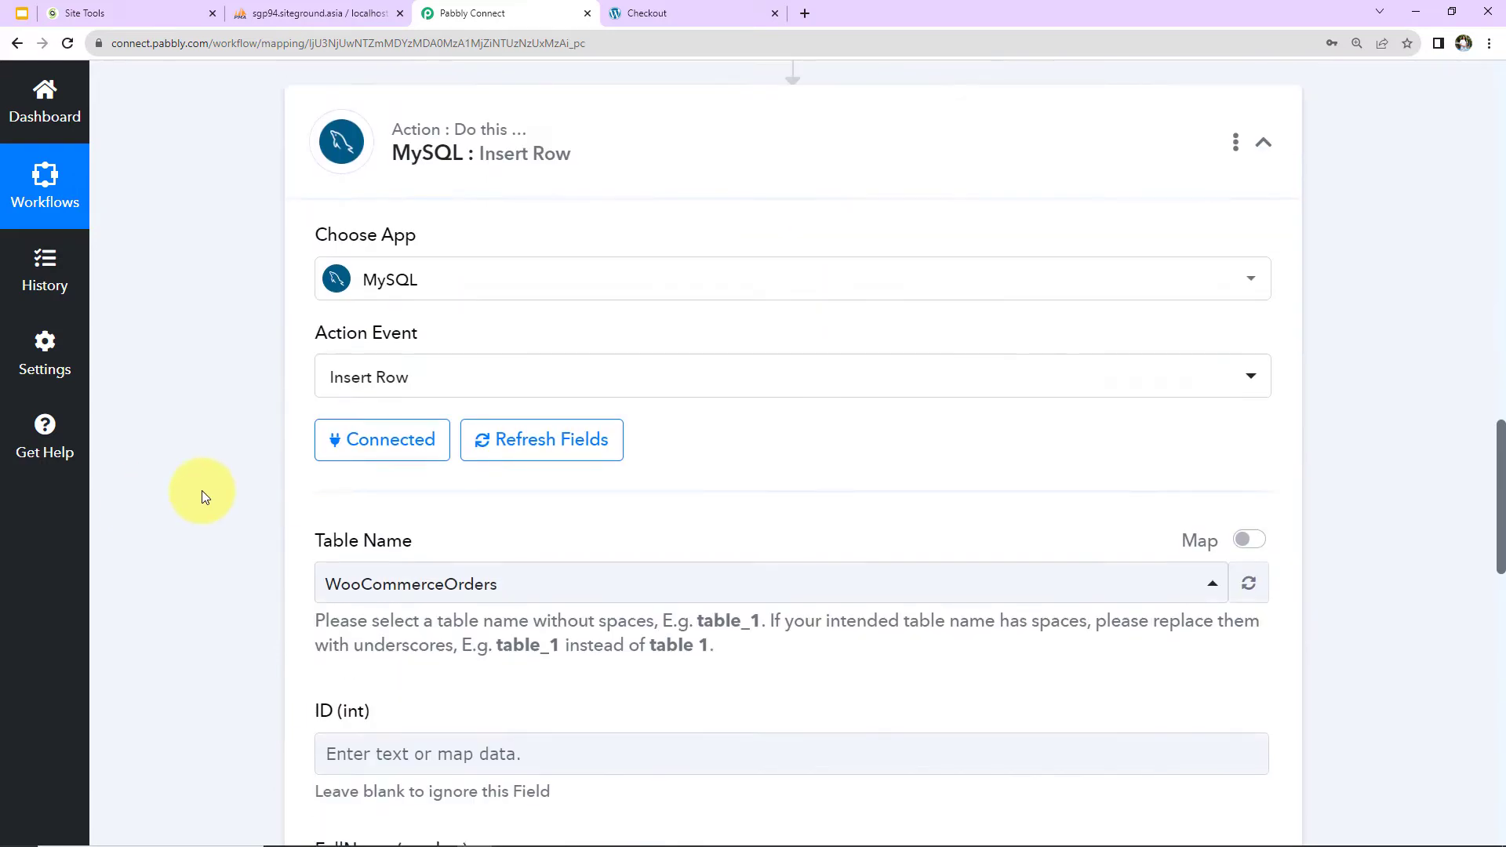
scroll(201, 491, down, 5)
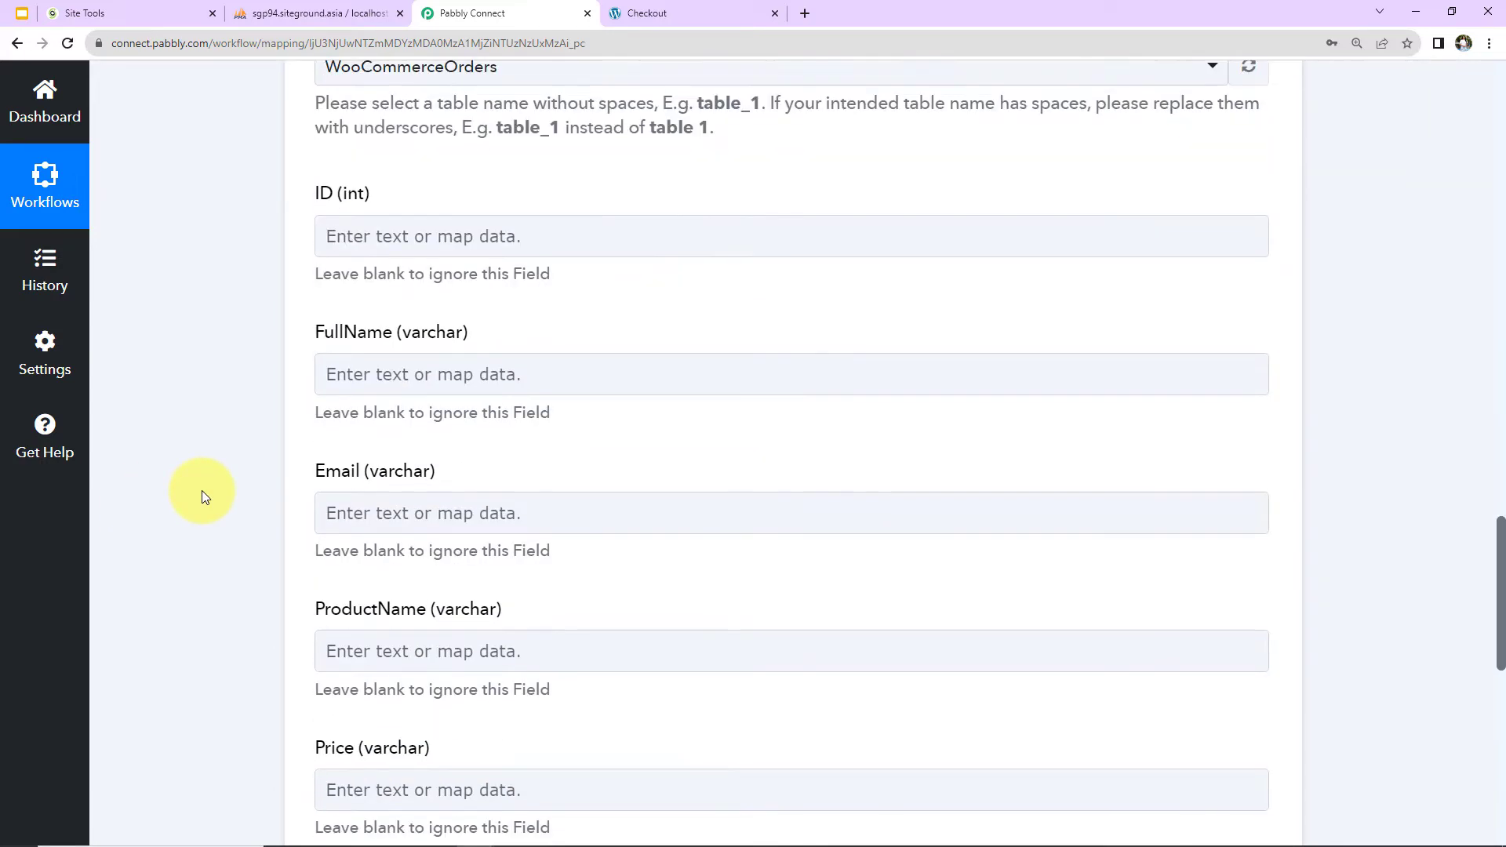
click(357, 342)
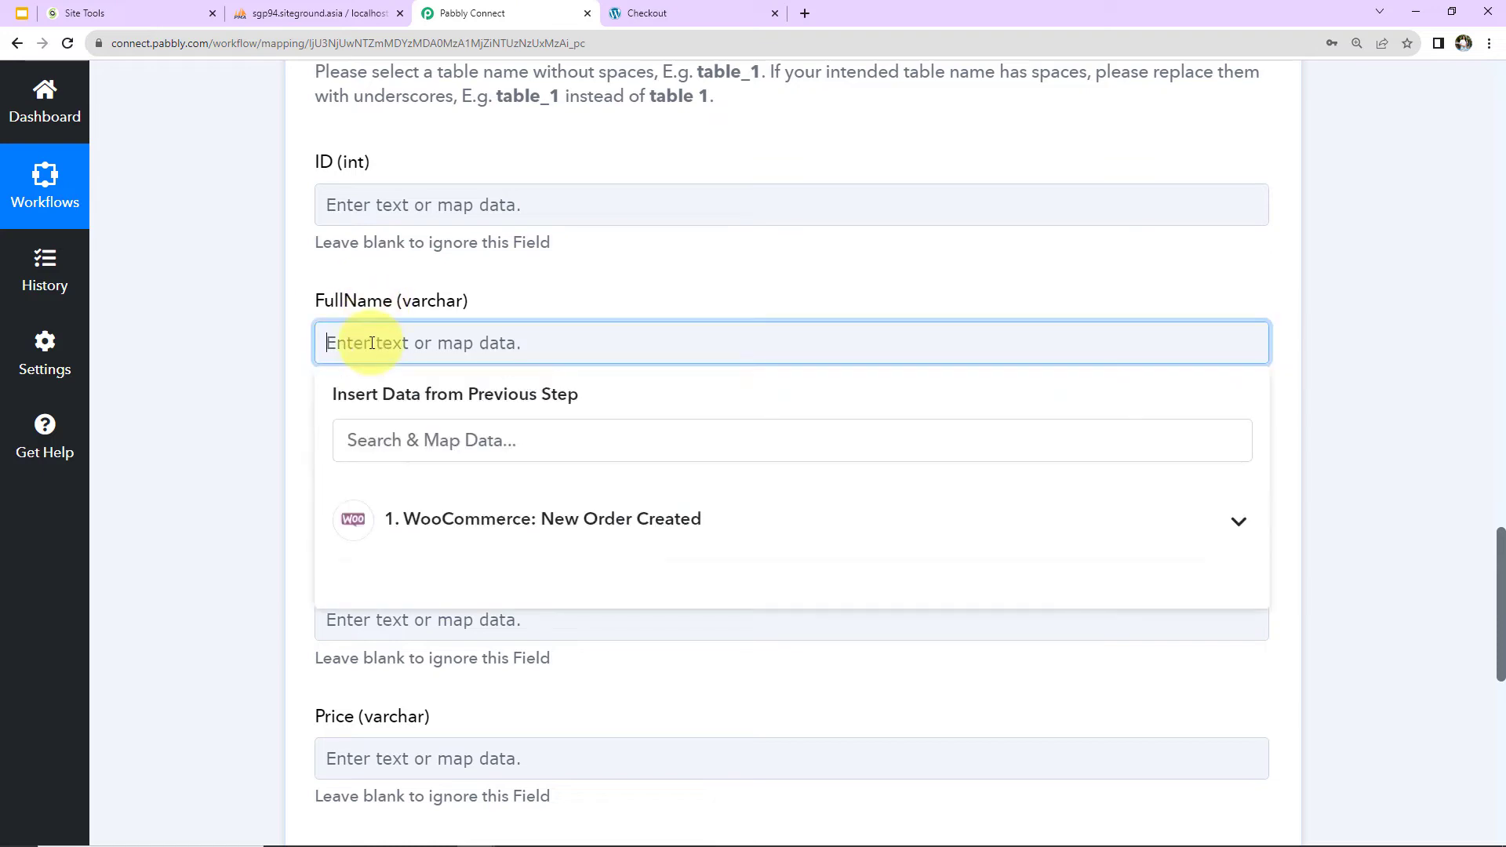
click(432, 522)
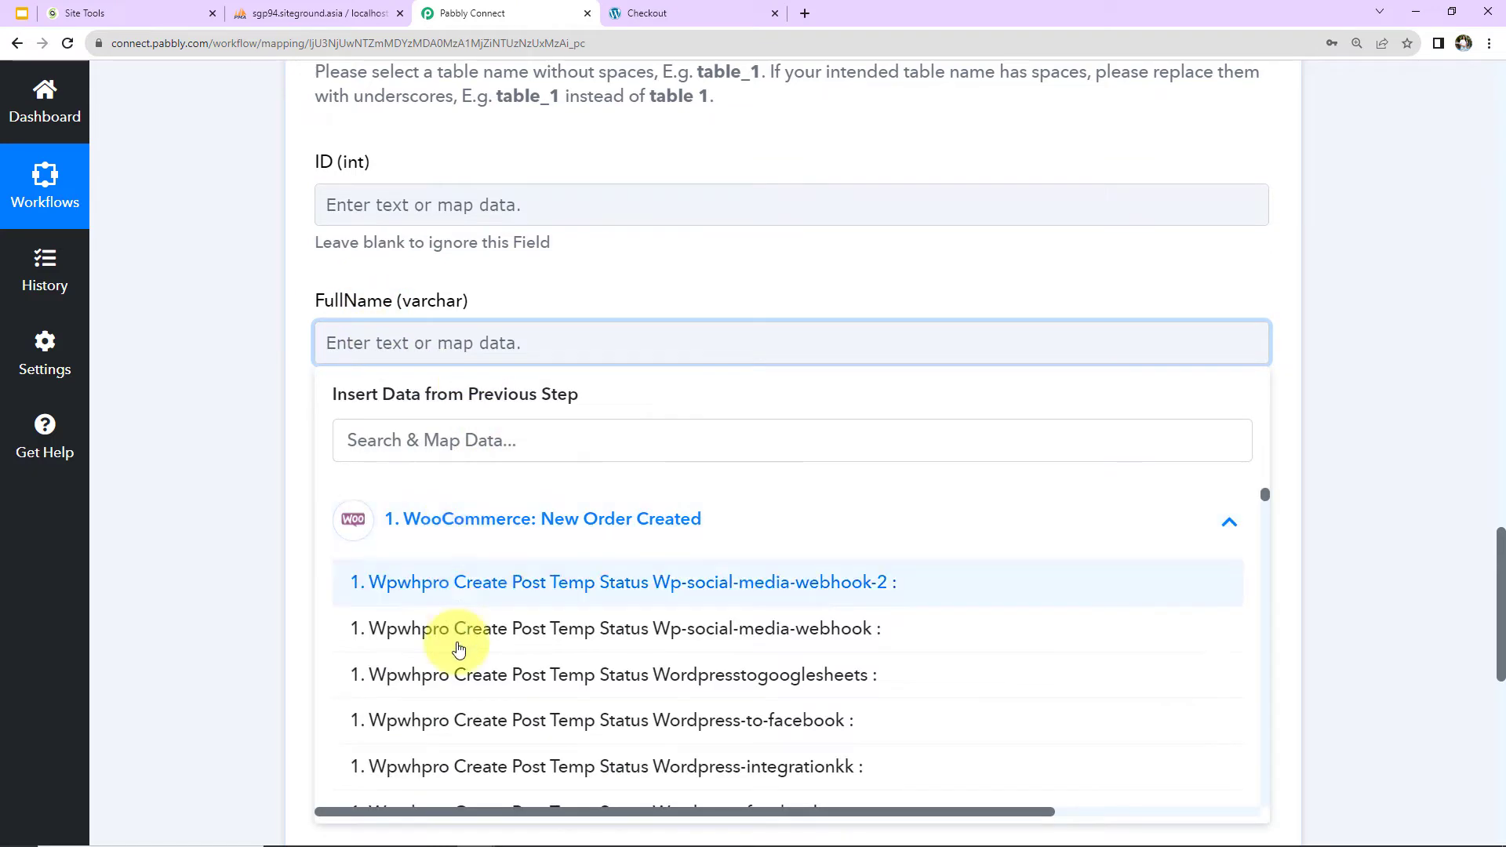
click(433, 442)
text(name)
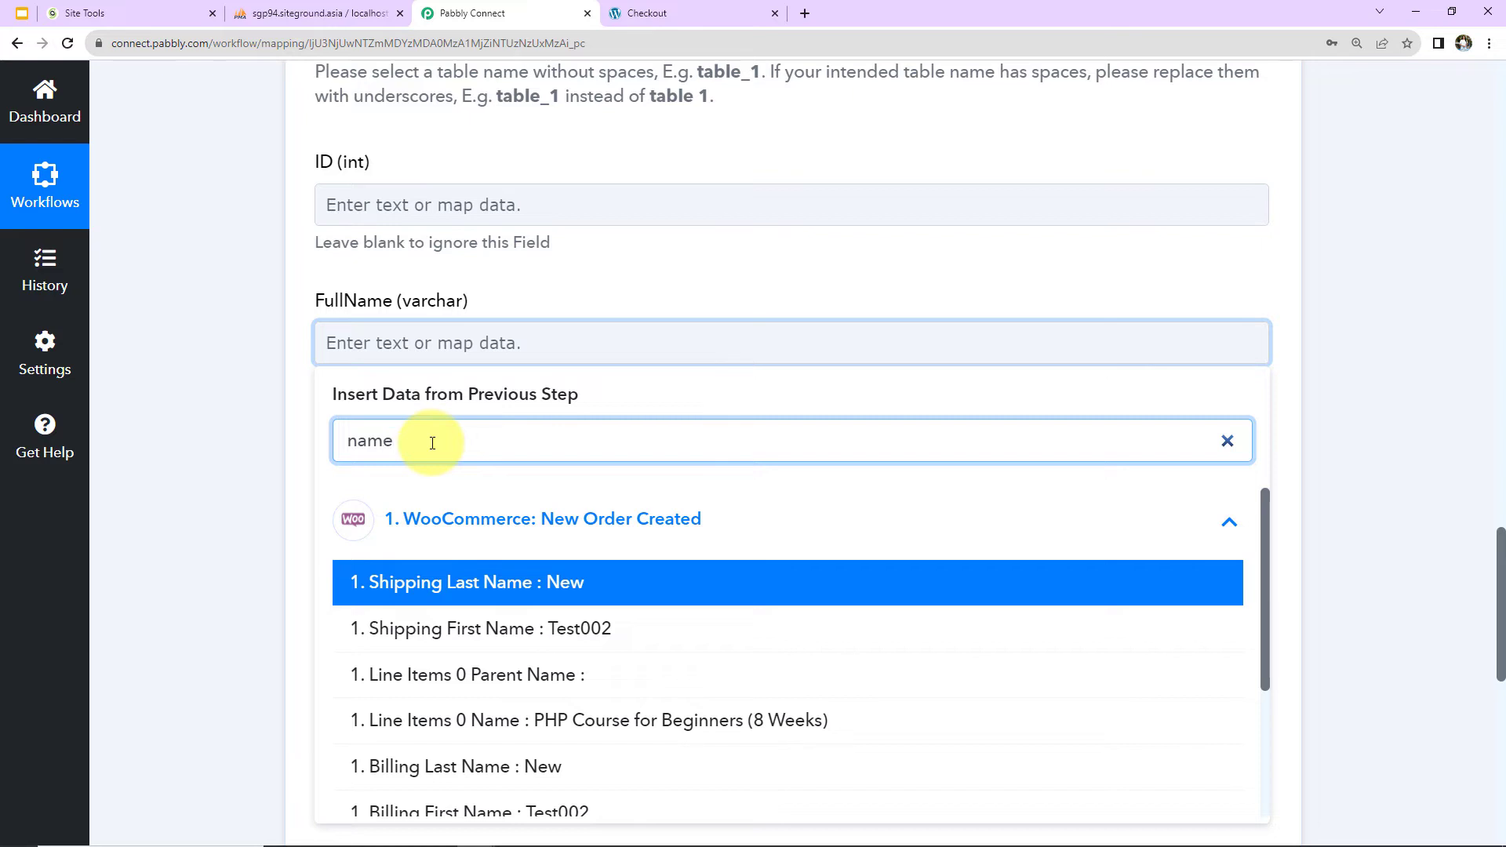
click(466, 627)
Add the order's Shipping Last Name after the first name in the FullName column.
click(453, 524)
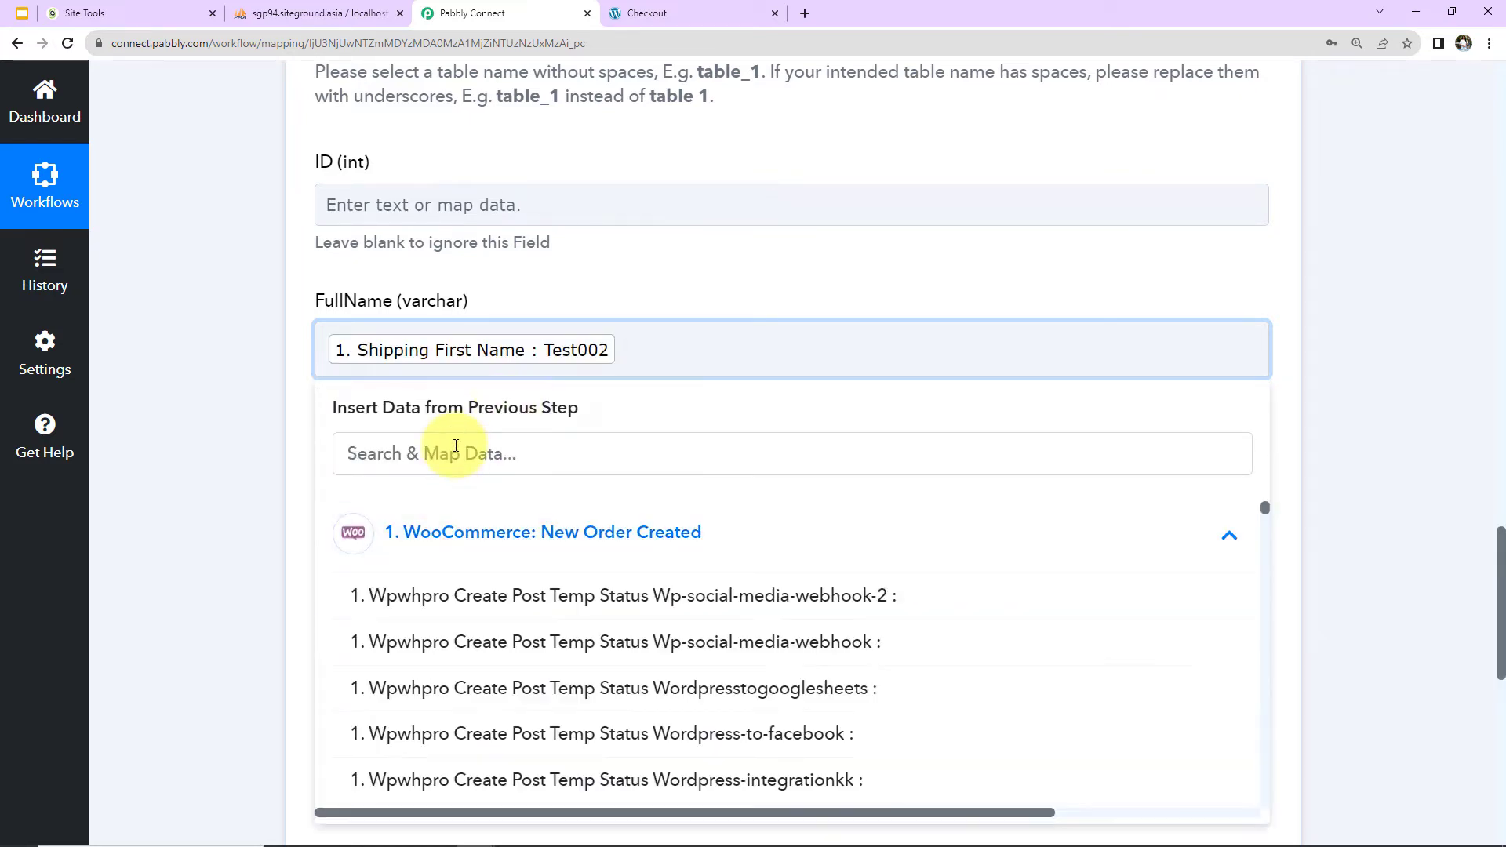
click(455, 448)
text(name)
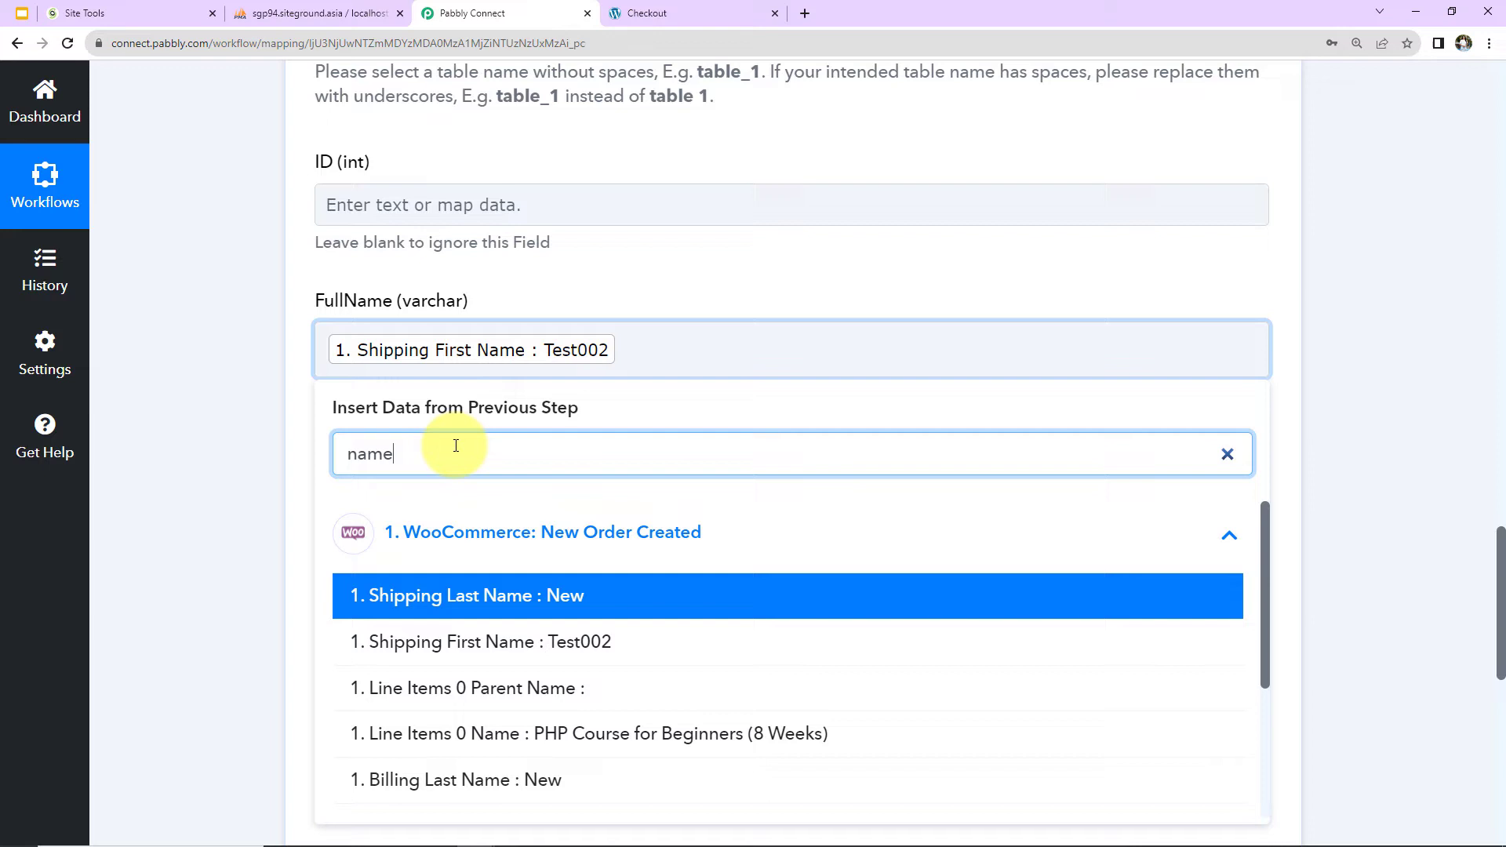
click(481, 594)
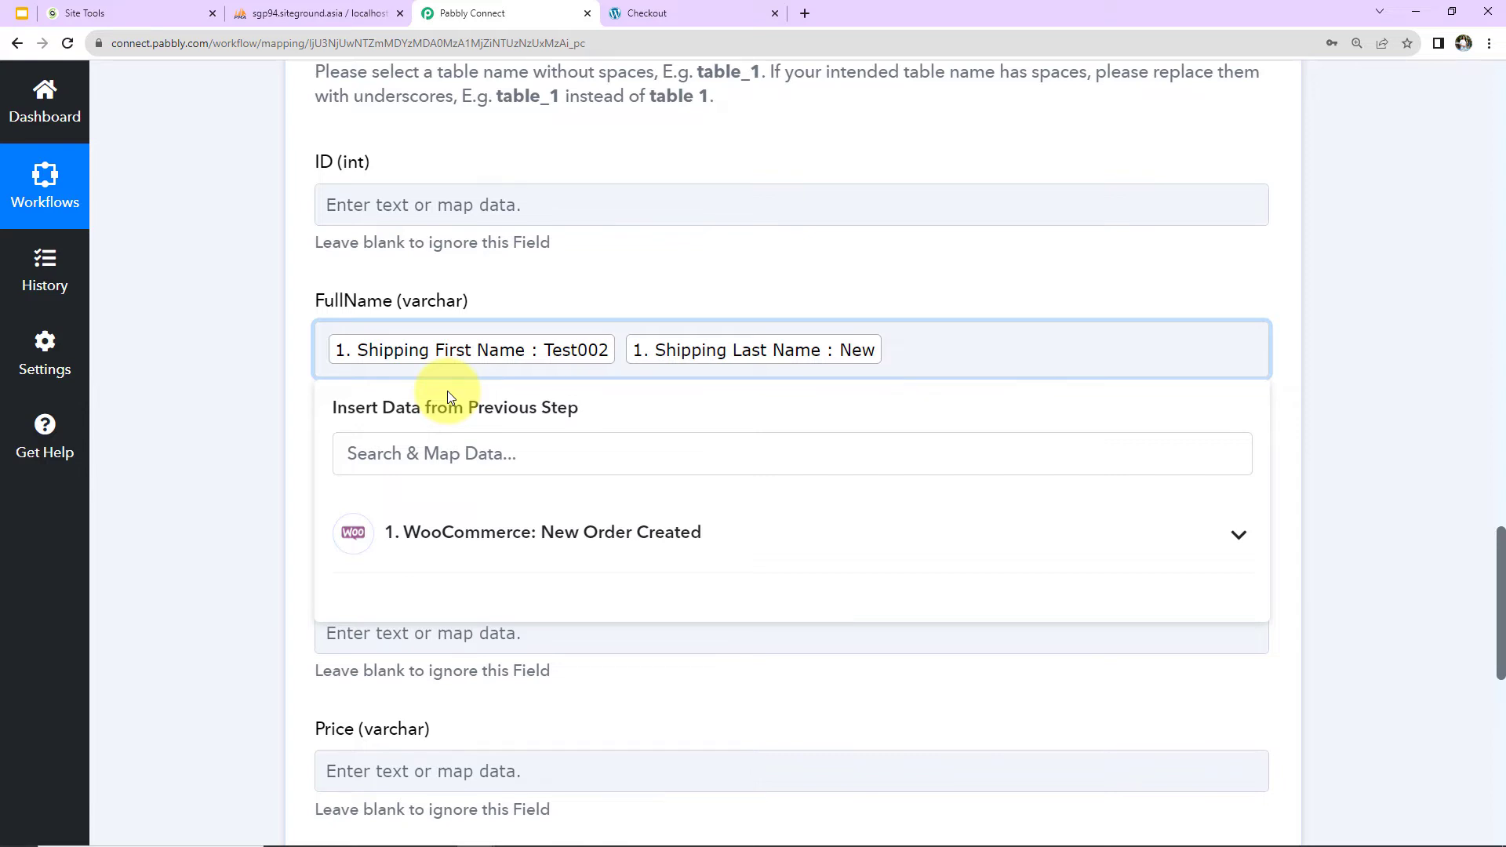
click(270, 378)
Map the Email column to the Billing Email from the WooCommerce order data.
scroll(270, 383, down, 2)
click(378, 336)
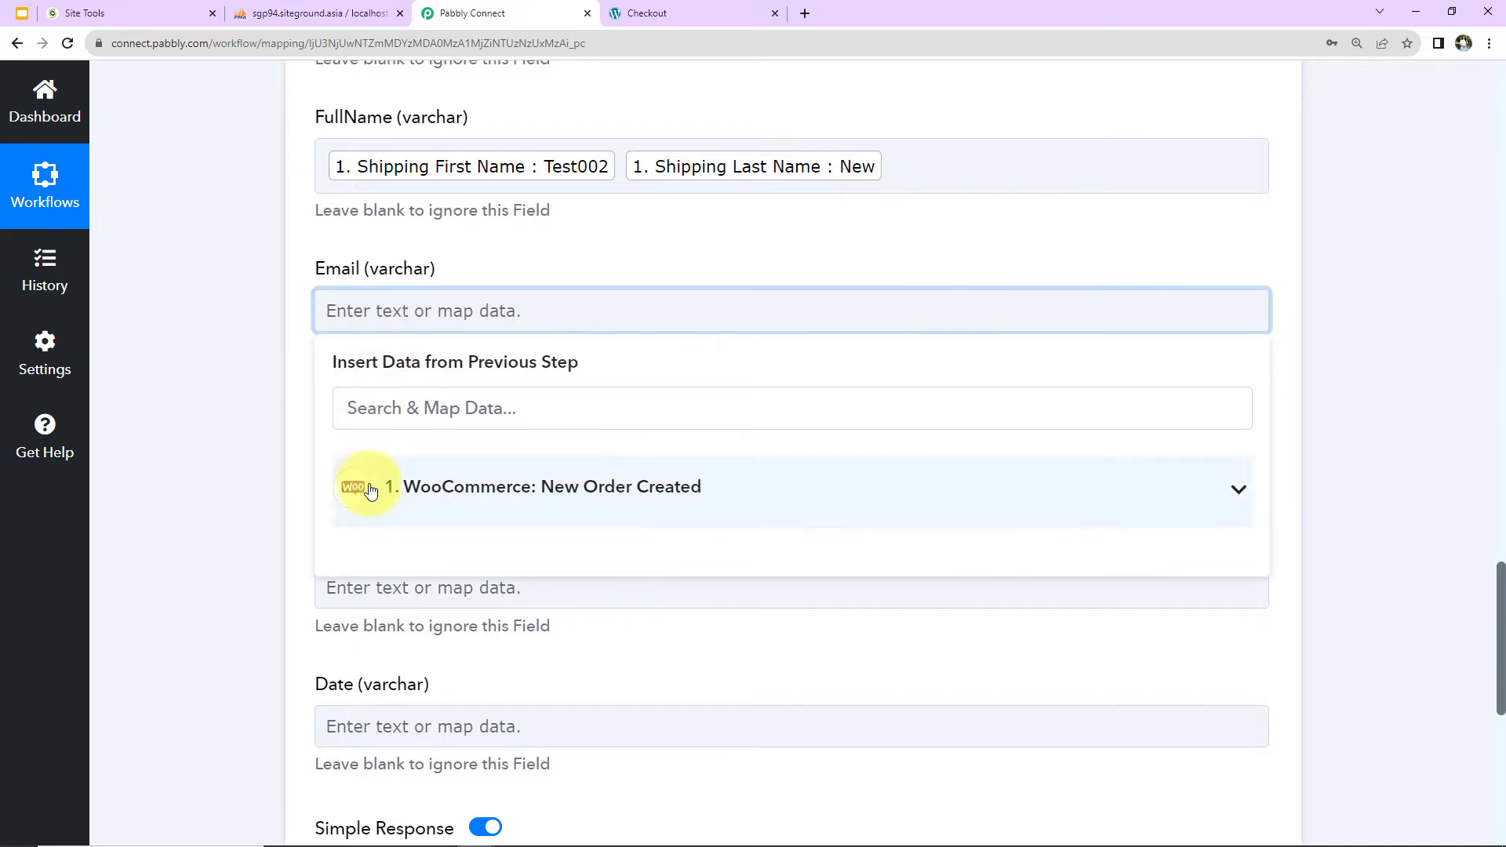
click(380, 404)
click(443, 494)
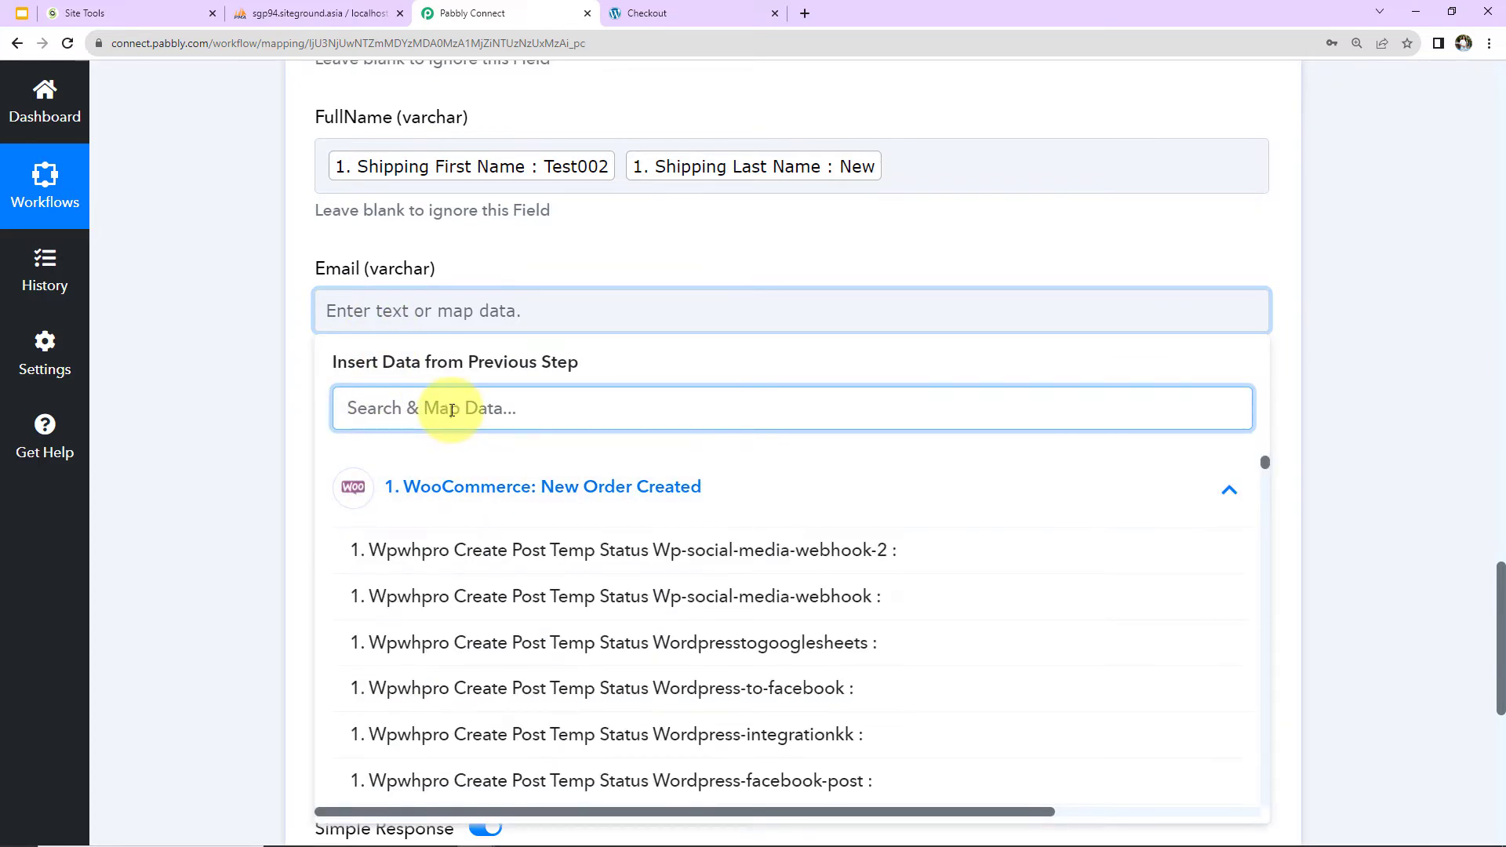
text(@)
click(488, 549)
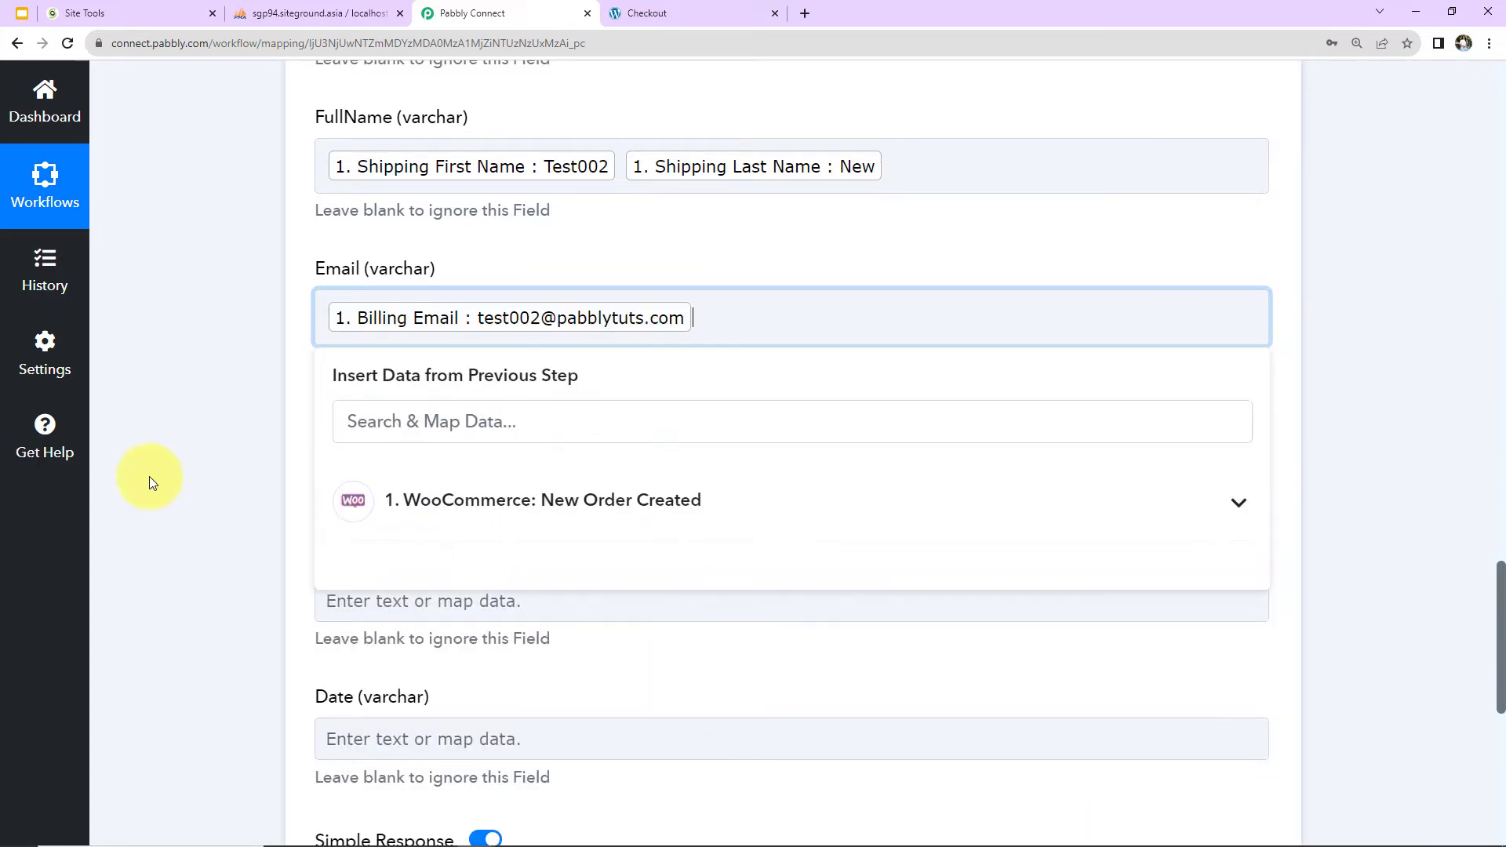
click(134, 463)
Search the order data for PHP and map Line Items 0 Name to the ProductName column.
click(362, 453)
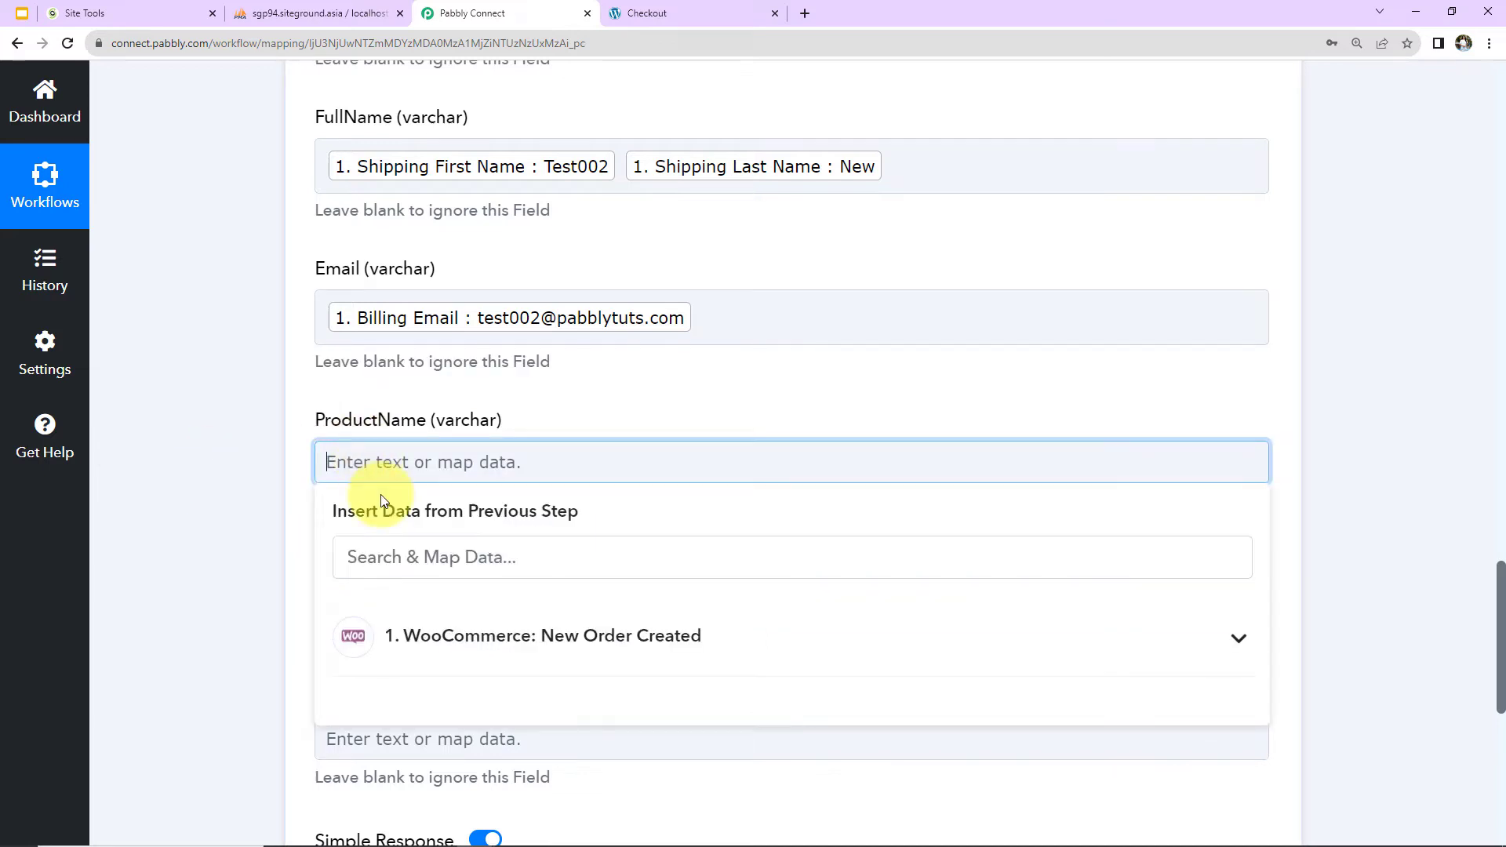
click(414, 637)
click(432, 559)
text(PHP)
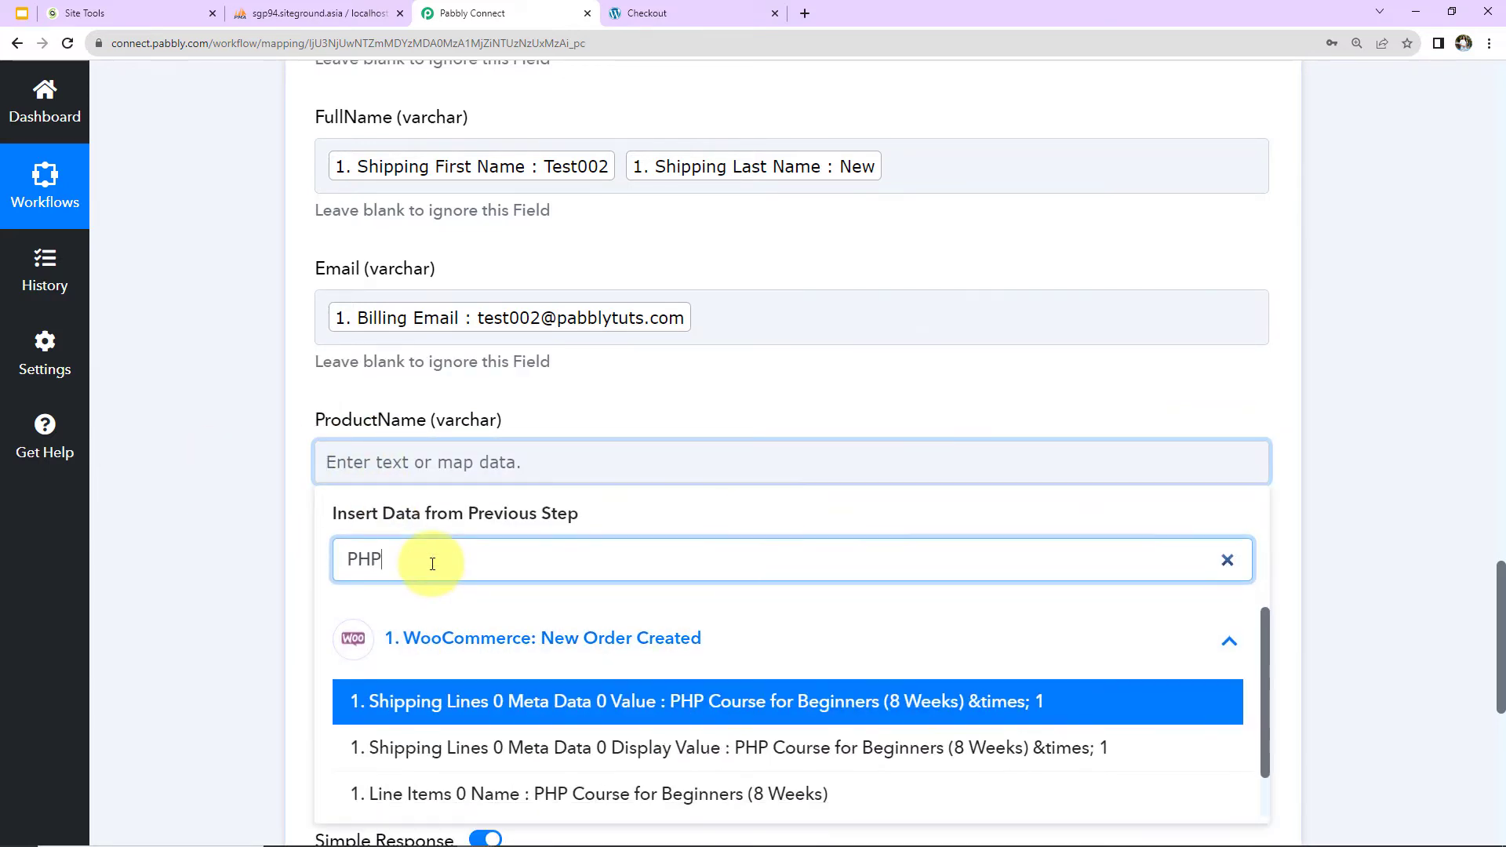
click(489, 792)
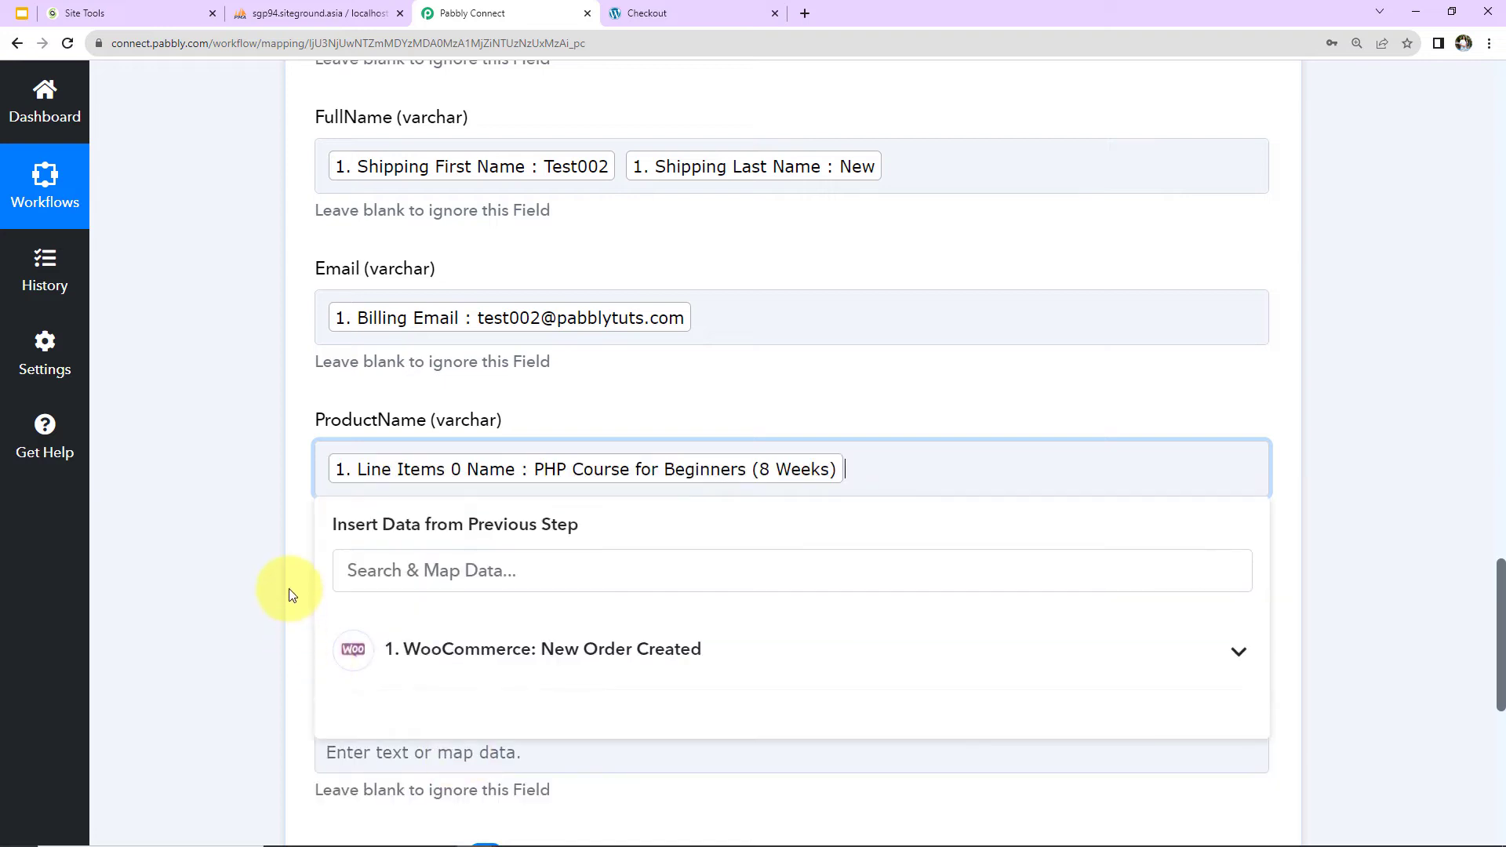
click(259, 520)
Map the Price column to the Total value from the WooCommerce order data.
scroll(259, 520, down, 2)
click(393, 436)
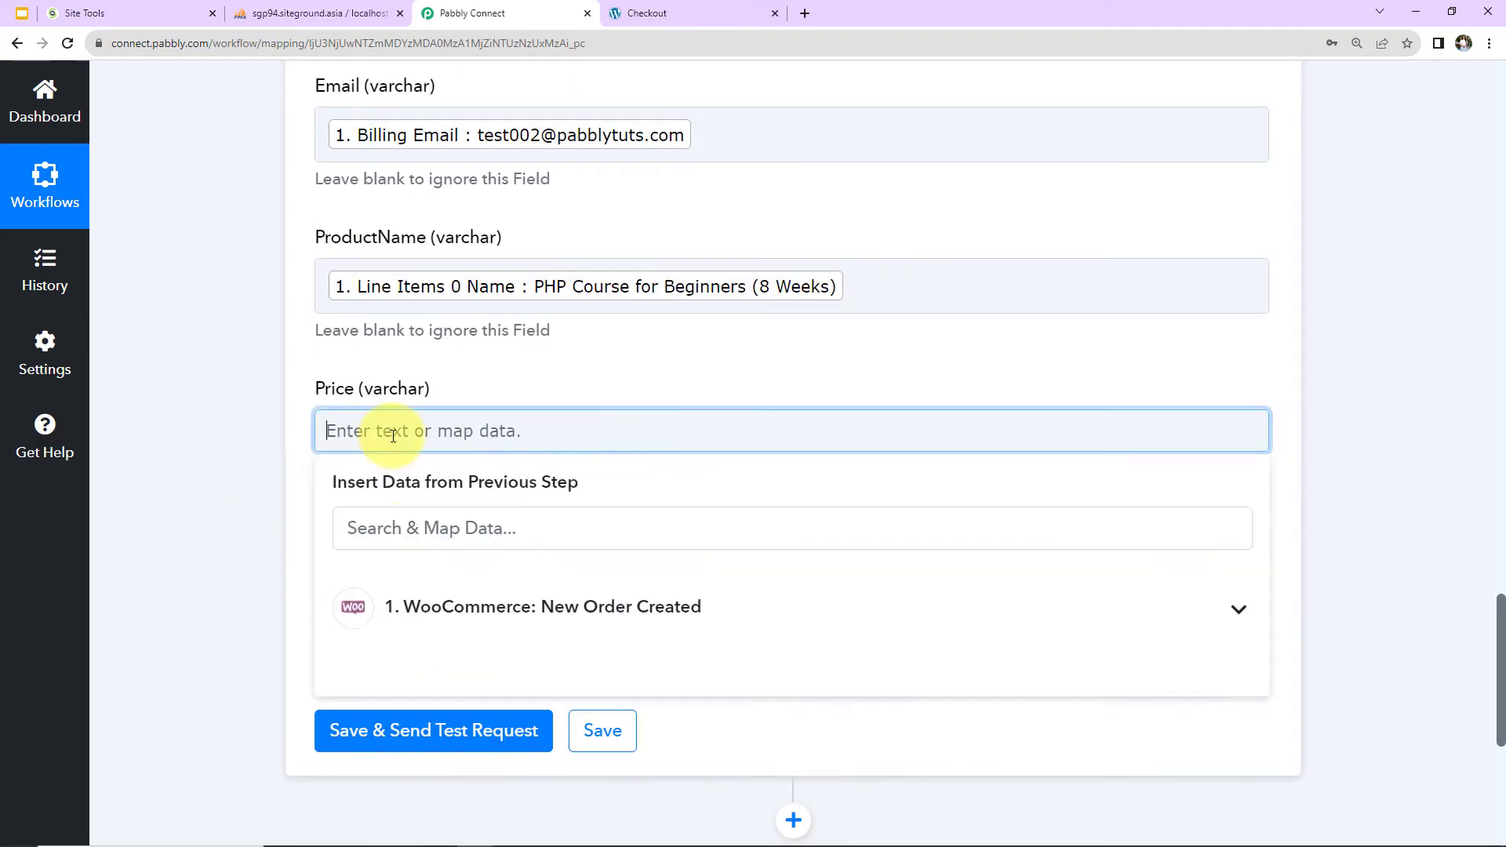
click(410, 609)
scroll(557, 682, down, 3)
scroll(557, 682, down, 15)
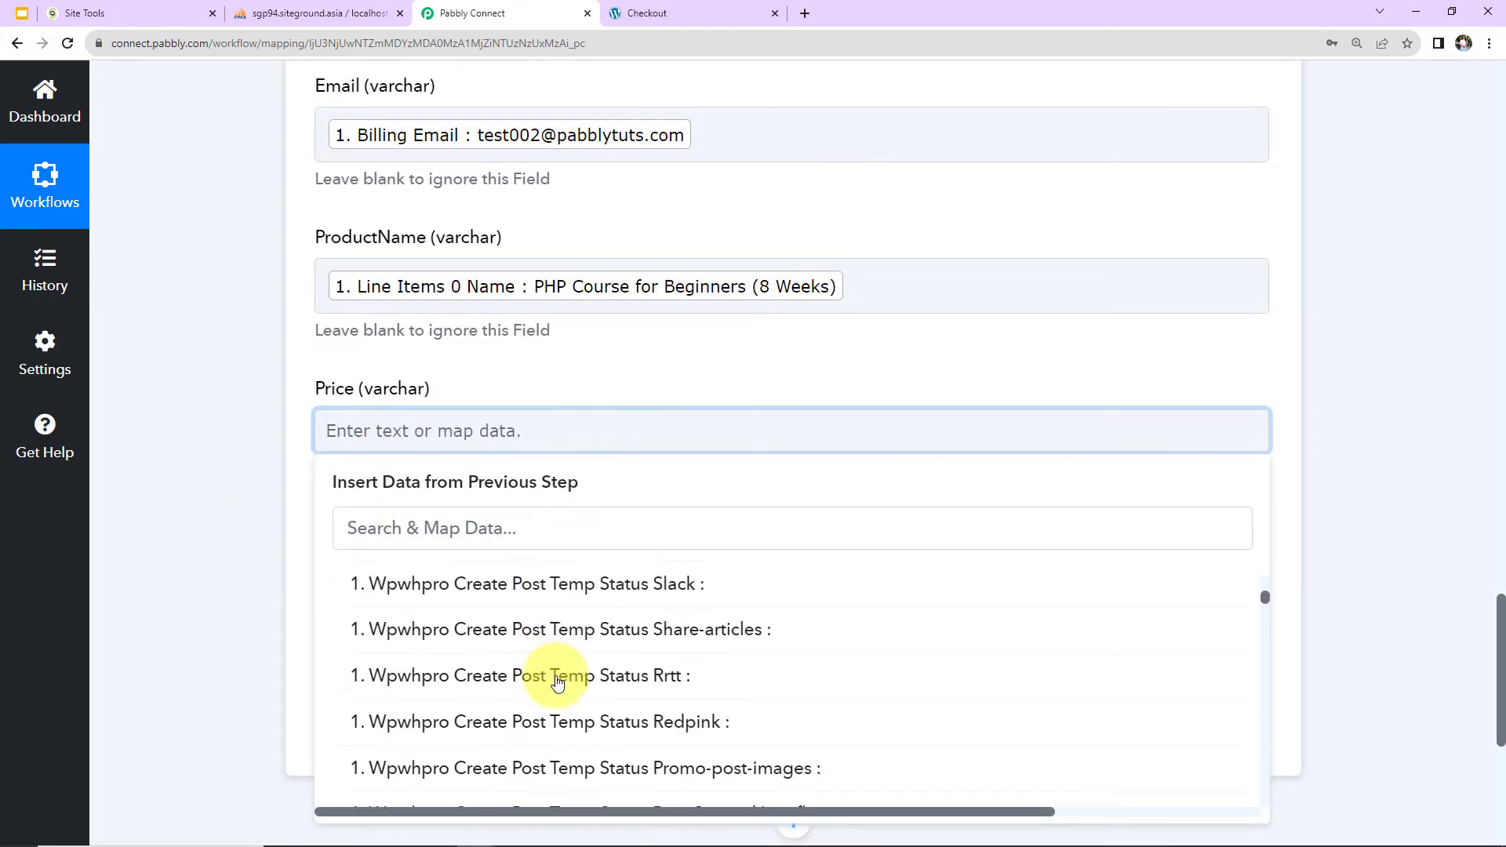
scroll(557, 682, down, 10)
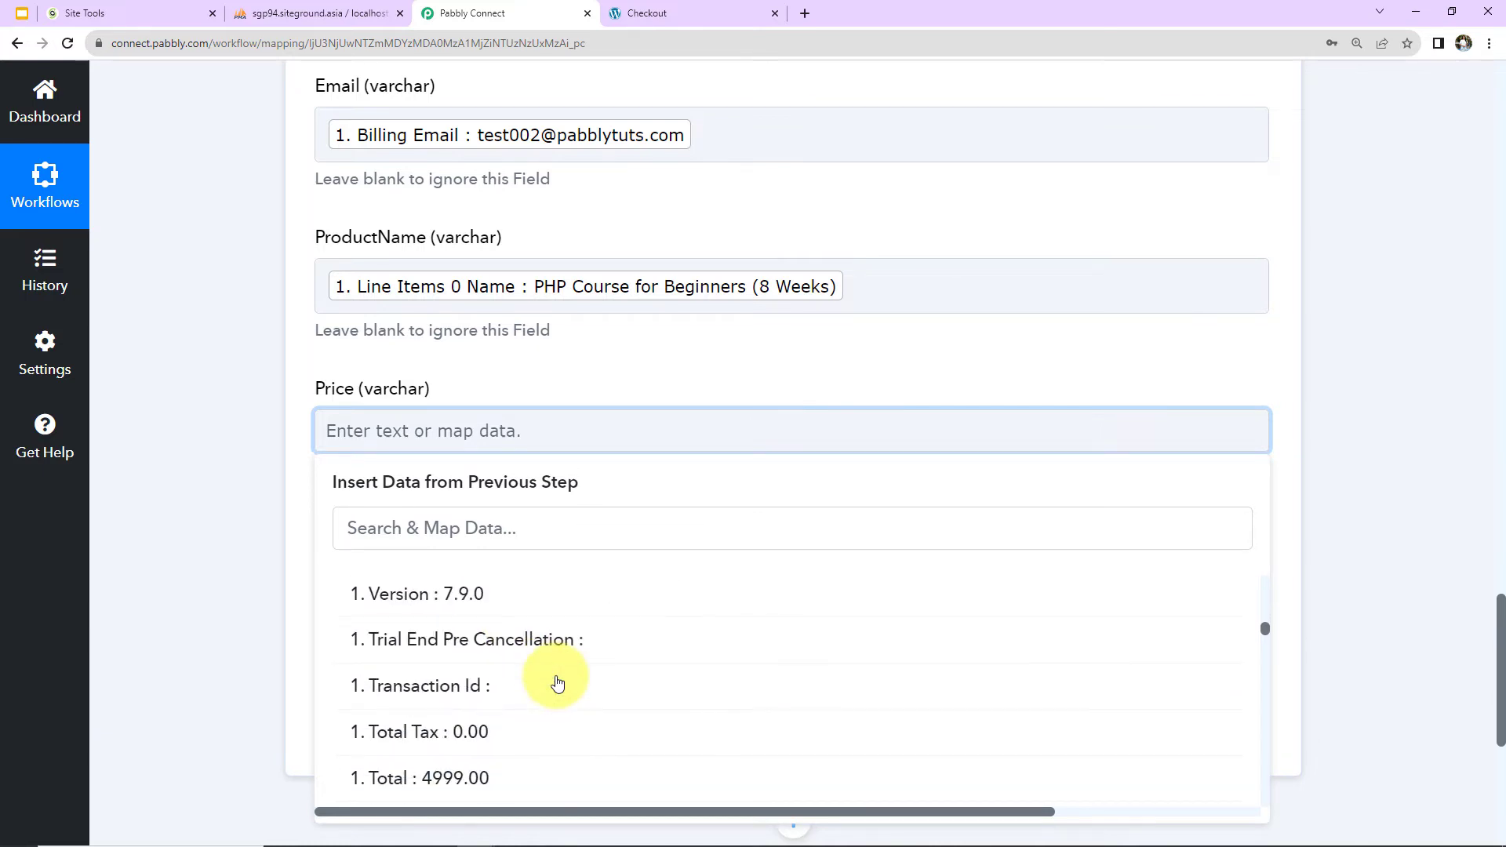
click(497, 772)
click(153, 459)
Search the order data for date fields and map Date Created to the Date column.
scroll(317, 408, down, 2)
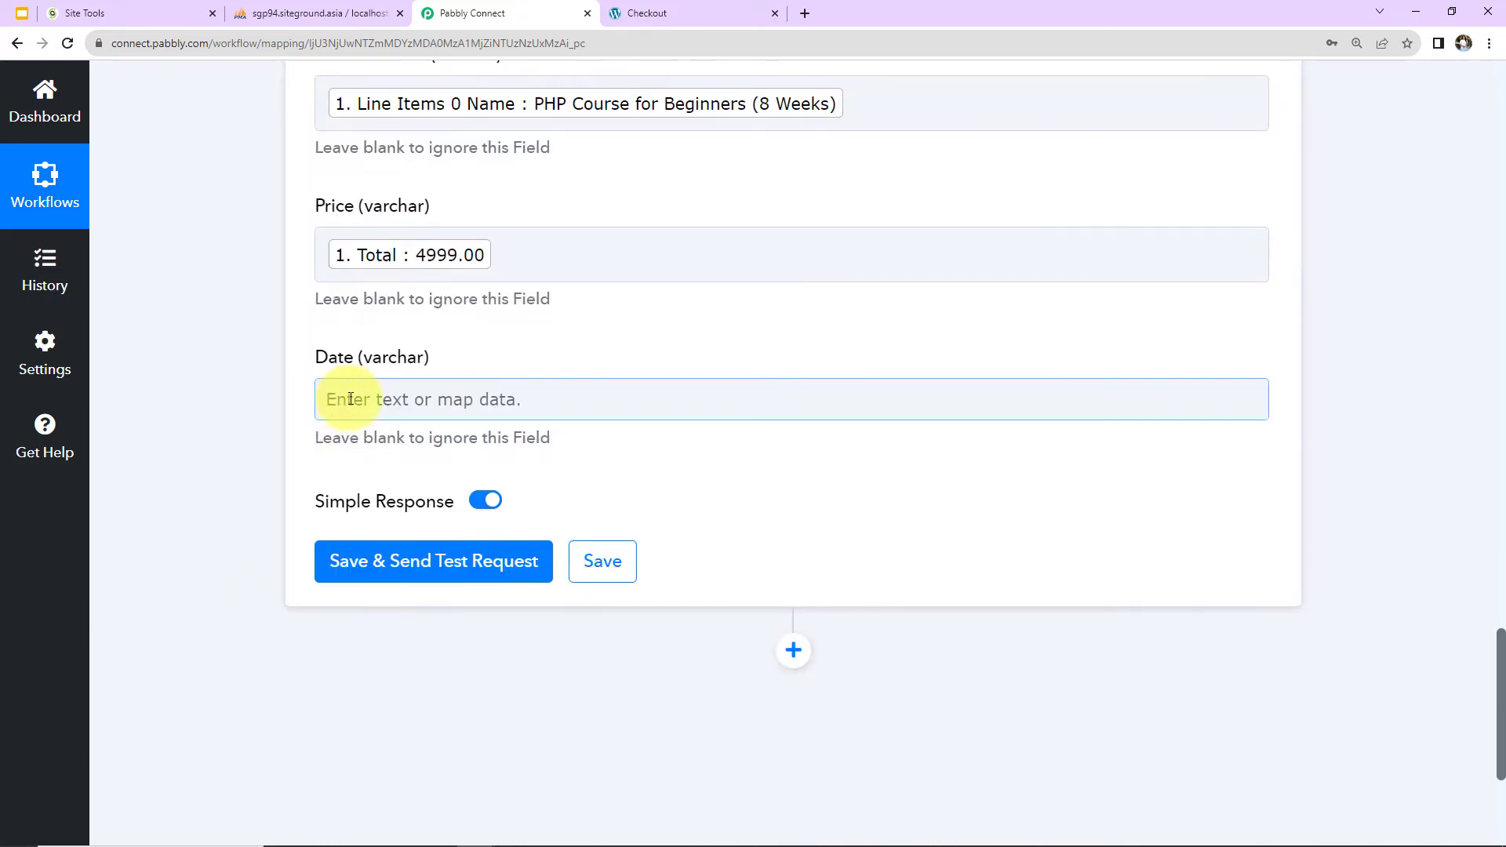
click(376, 398)
click(403, 575)
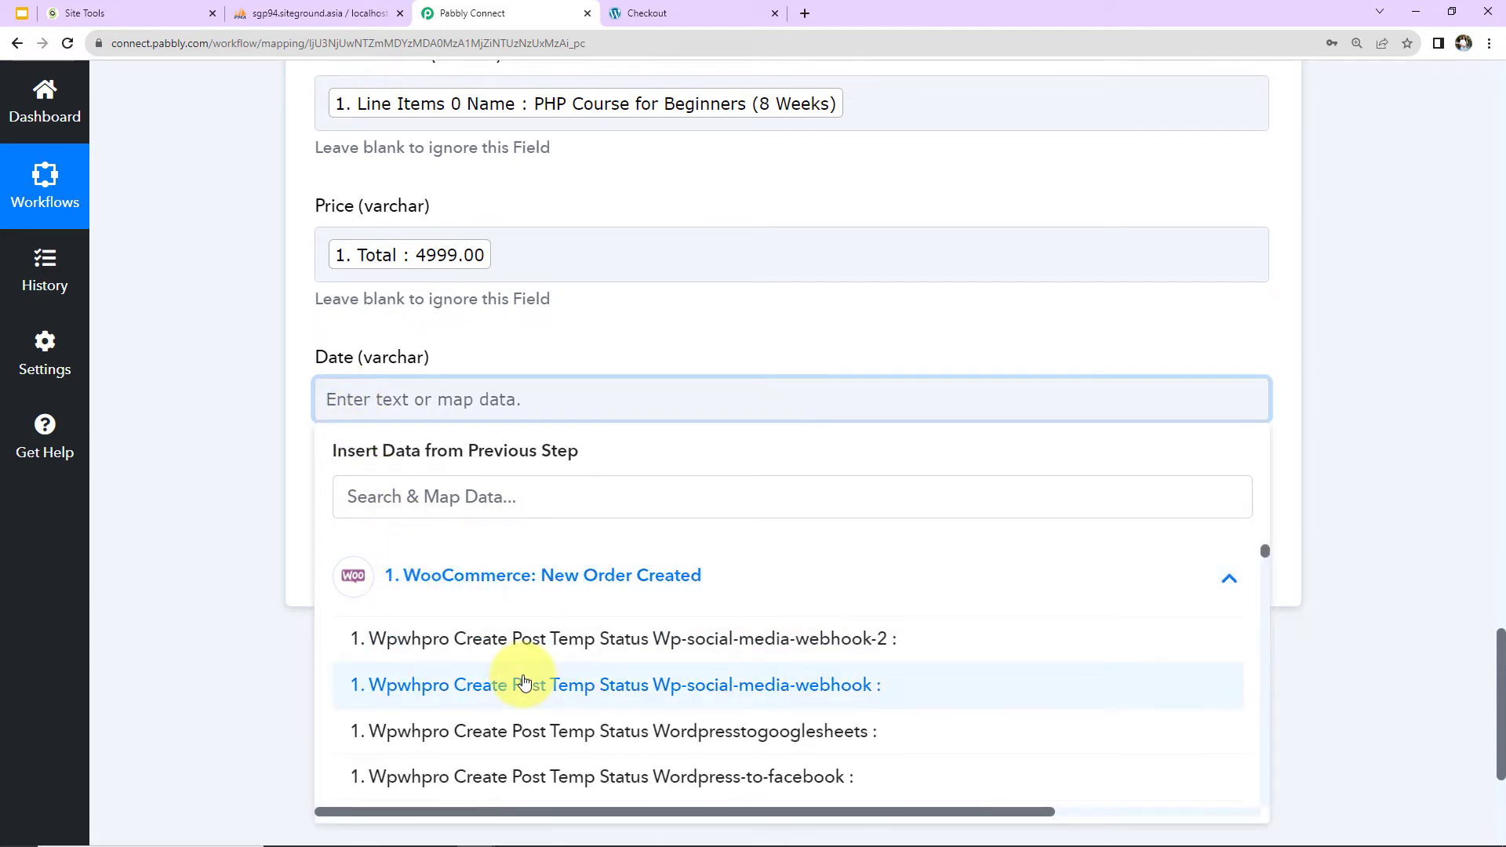
click(498, 501)
text(date)
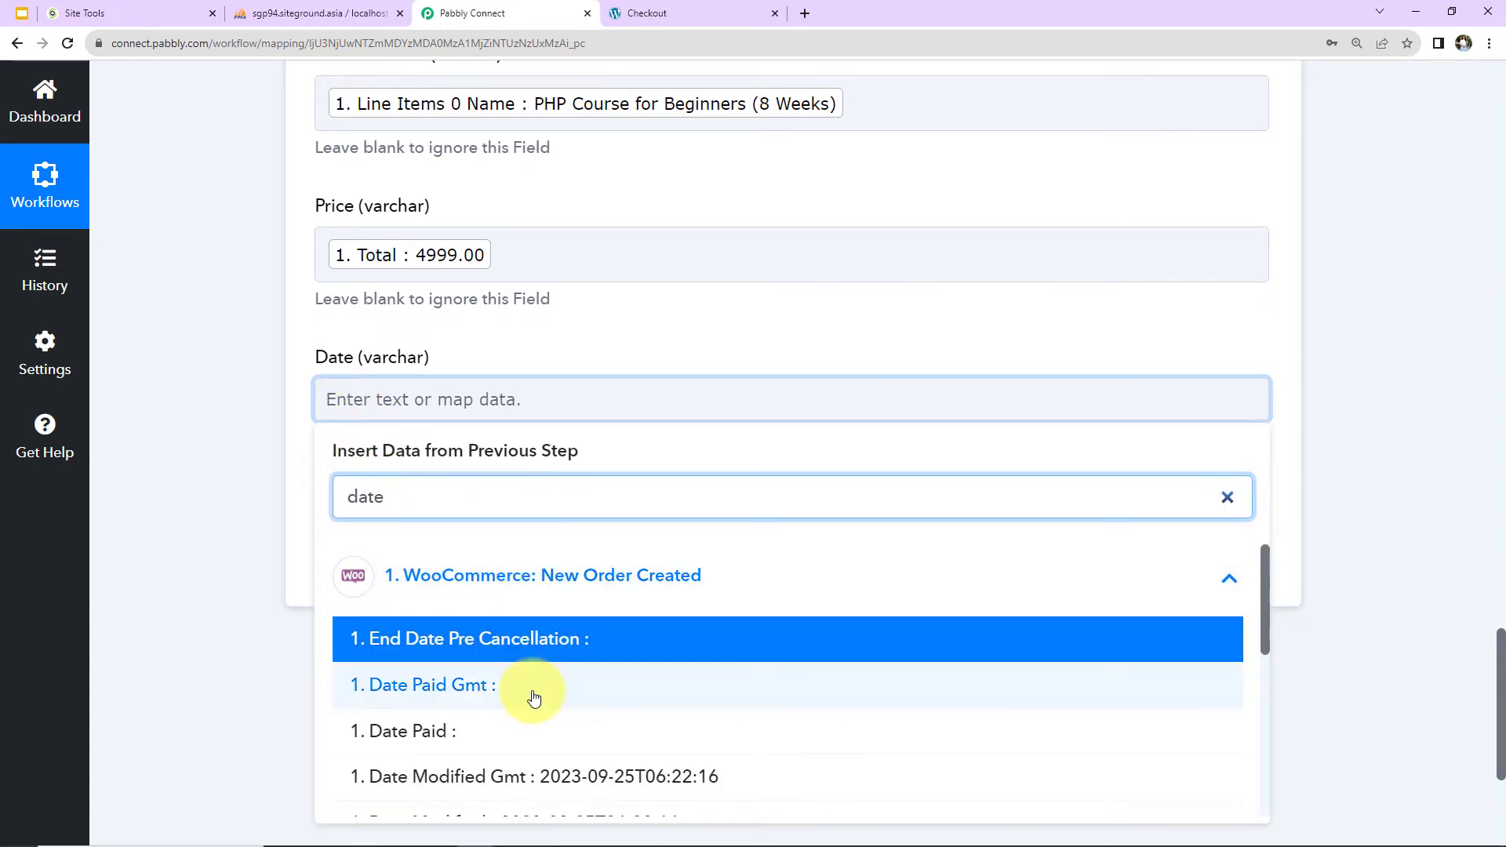
scroll(531, 706, down, 2)
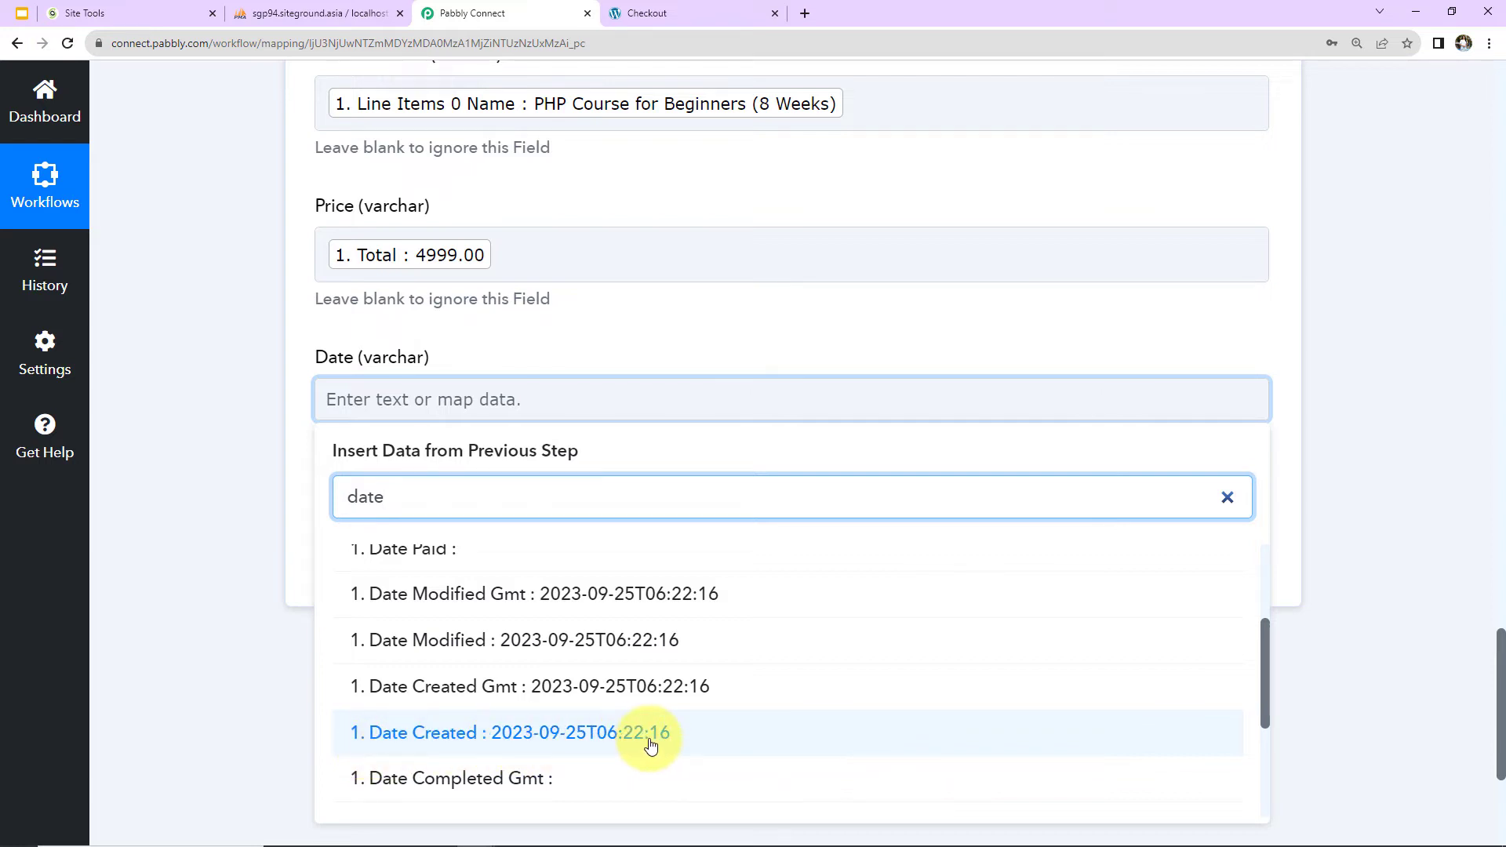
click(237, 582)
Insert a new action step between the WooCommerce trigger and the MySQL Insert Row action.
scroll(238, 582, up, 10)
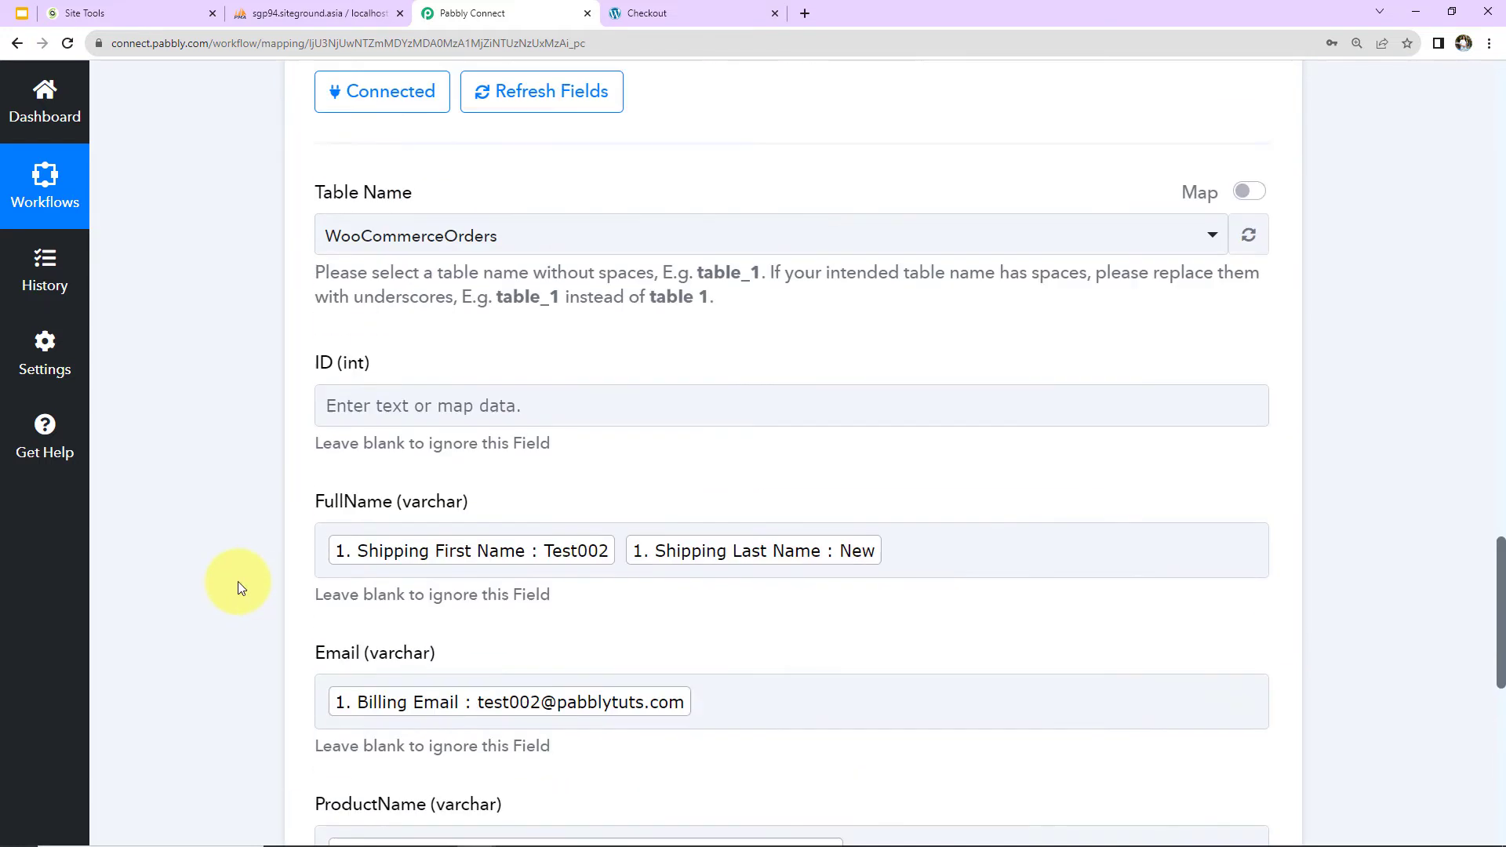
scroll(238, 581, up, 12)
scroll(555, 595, down, 5)
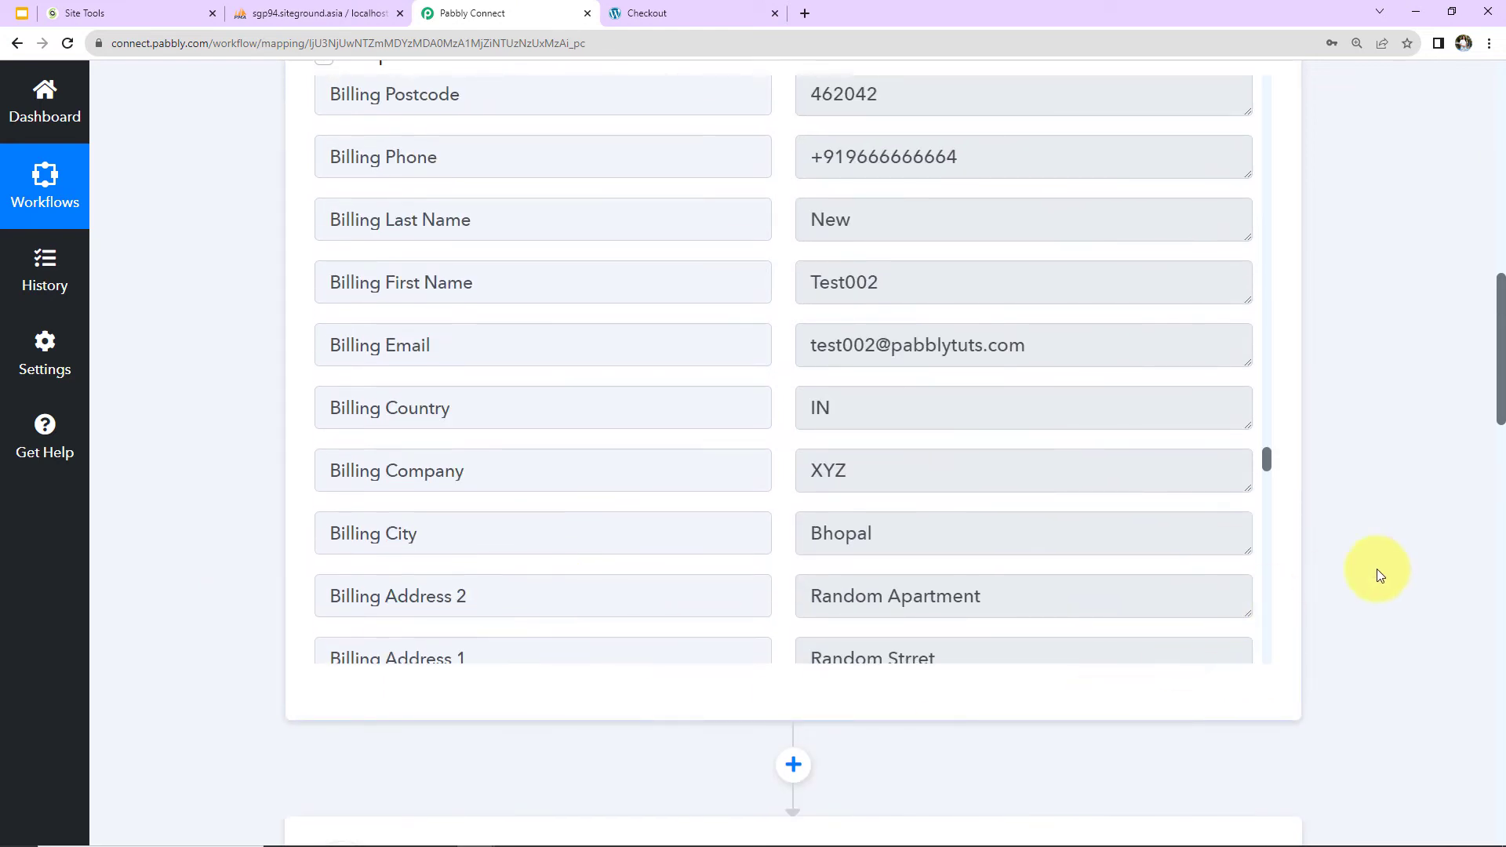
scroll(1376, 568, down, 5)
click(795, 394)
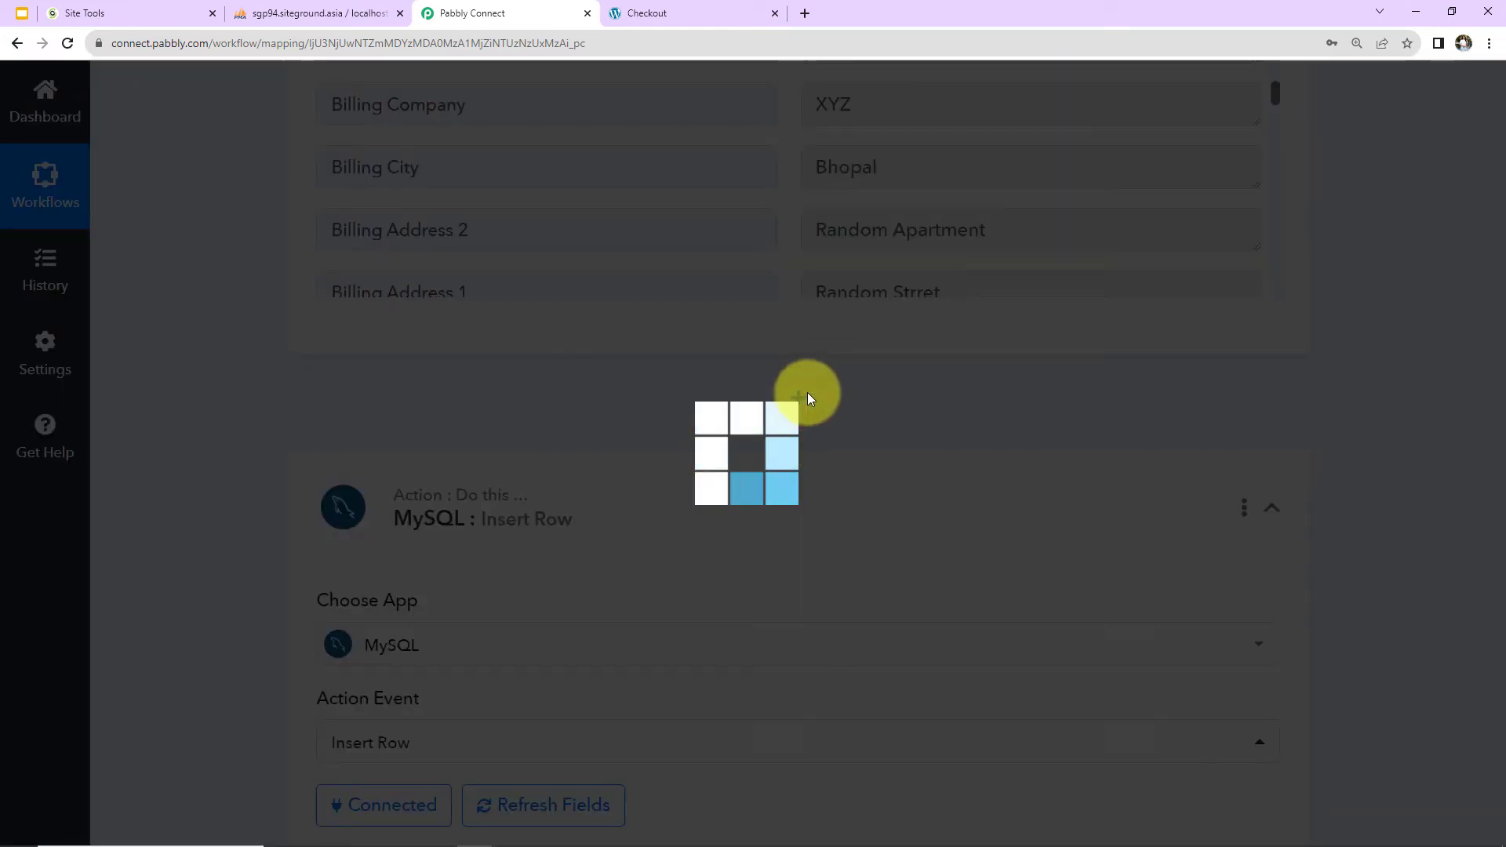
Set the new action's app to Text Formatter by Pabbly with the Split Text event and connect it.
click(445, 640)
text(text)
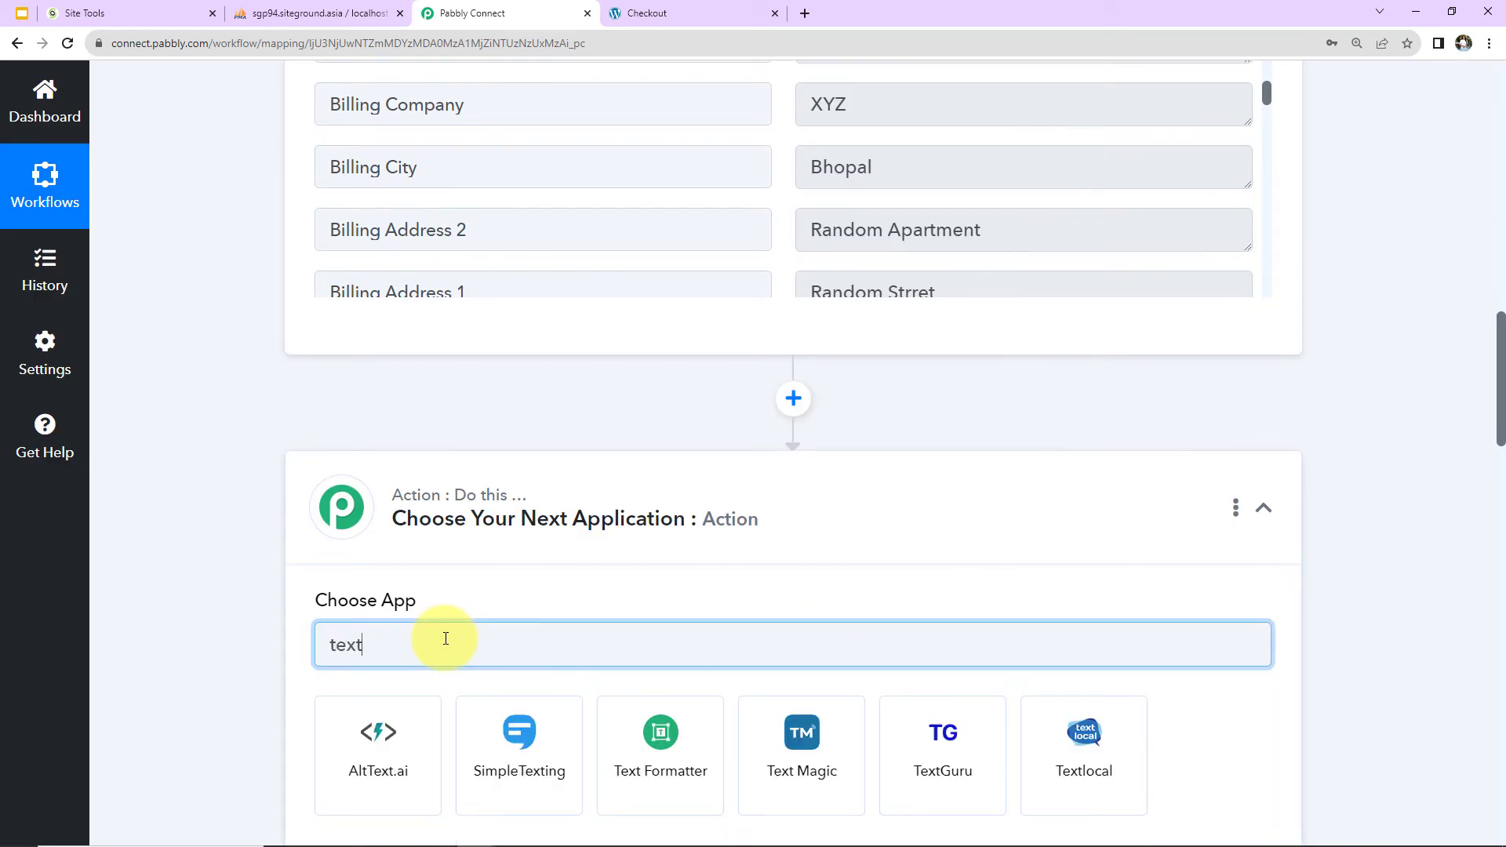
click(615, 745)
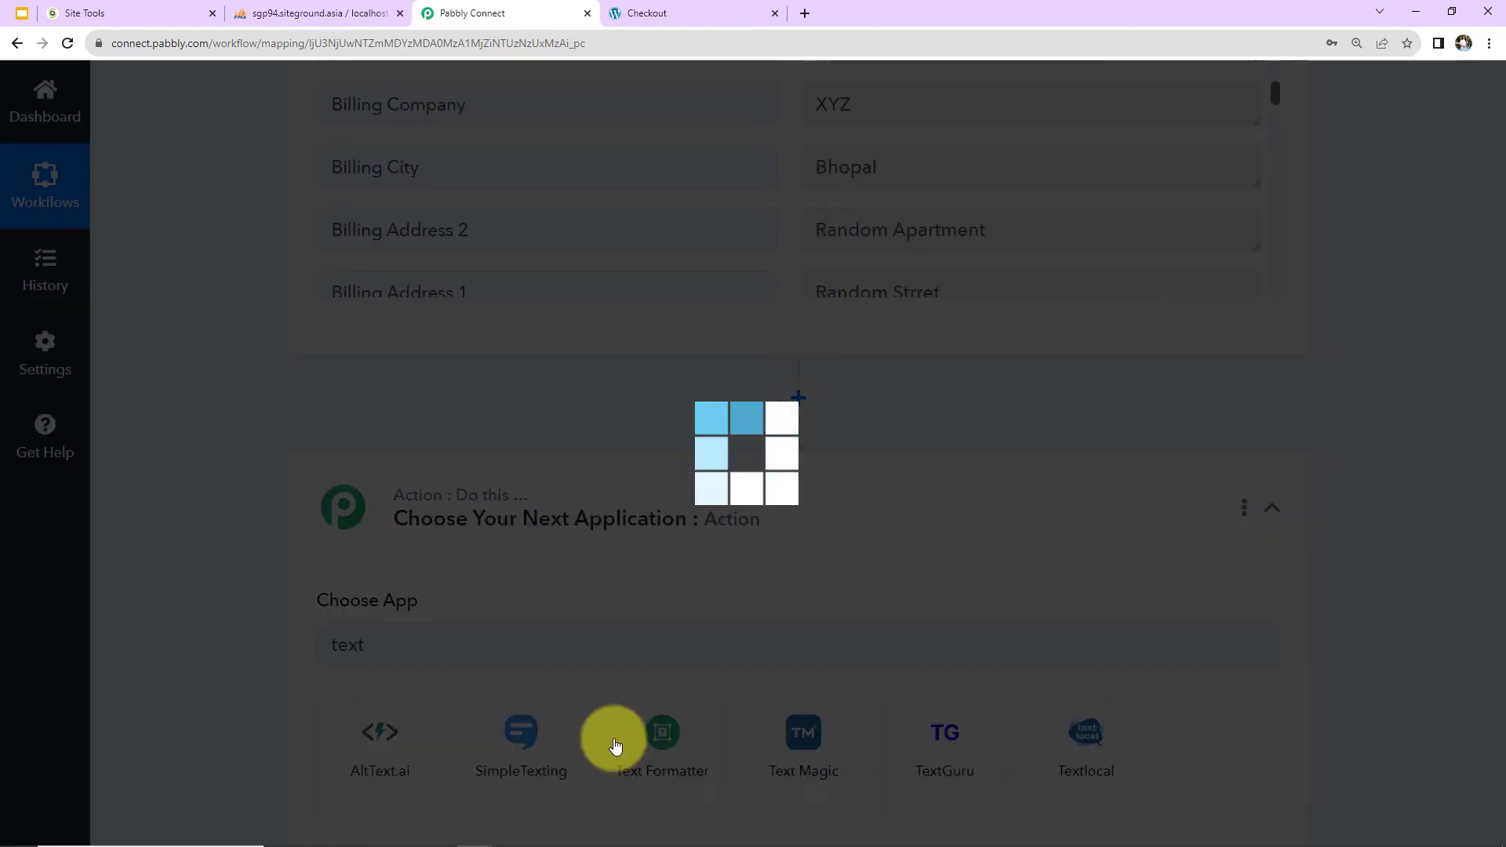
scroll(485, 613, down, 2)
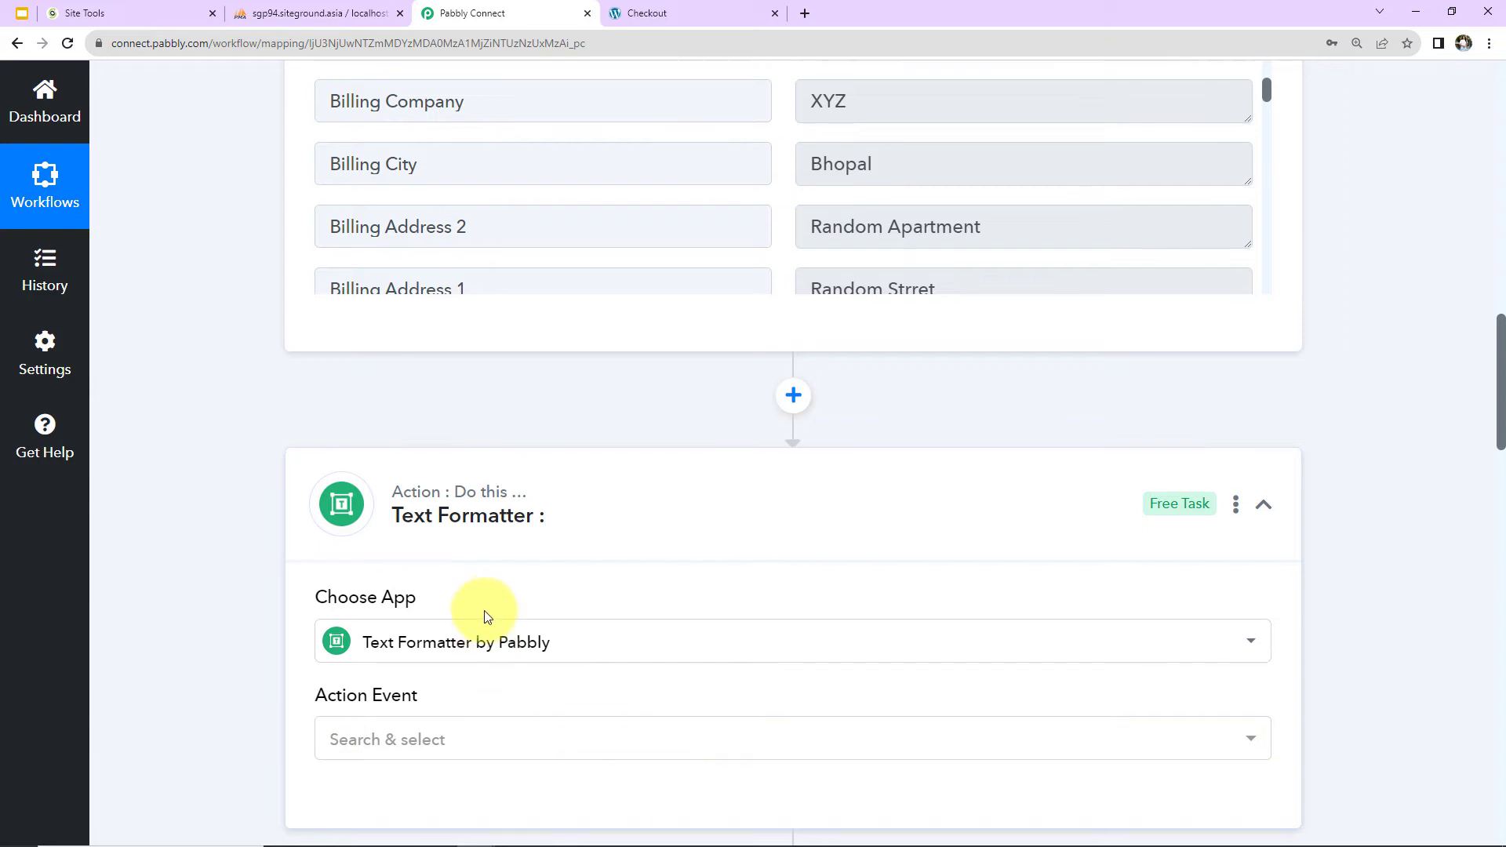
click(432, 546)
click(392, 473)
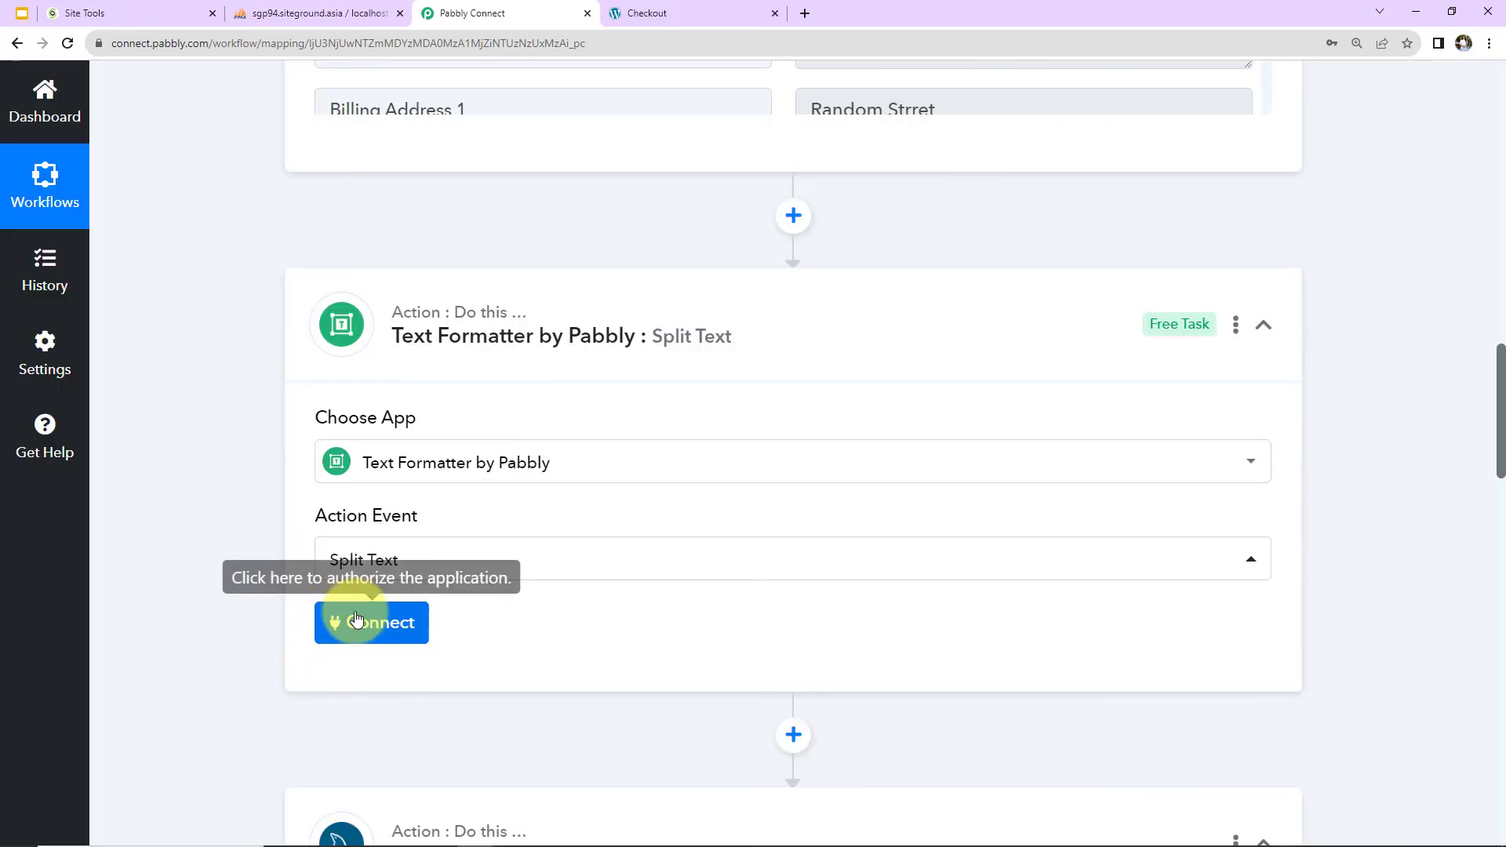
click(370, 616)
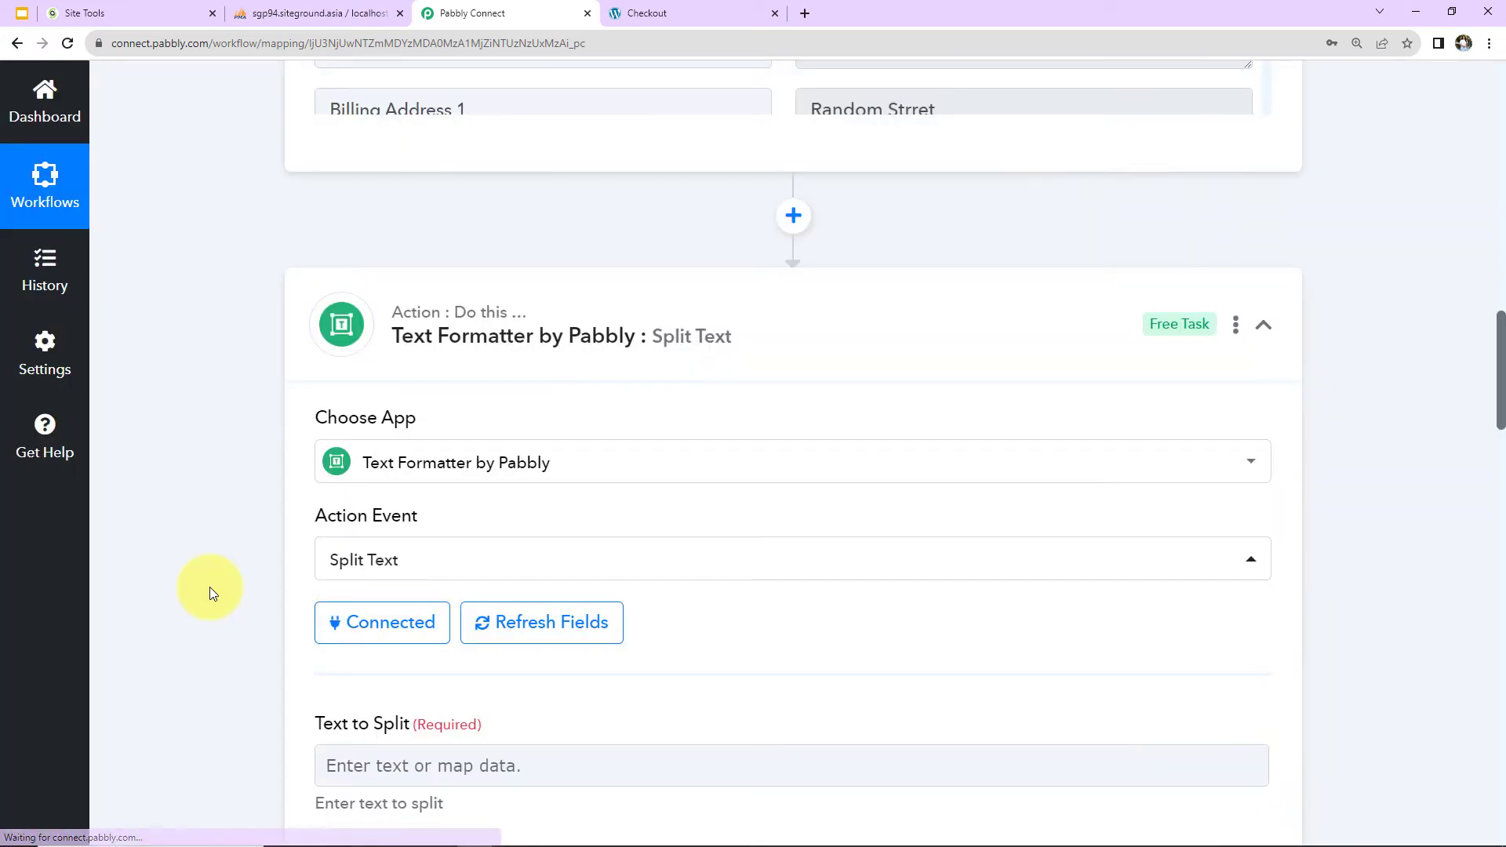
Search the WooCommerce order data for date and map Date Created to the Text to Split field.
scroll(209, 590, down, 5)
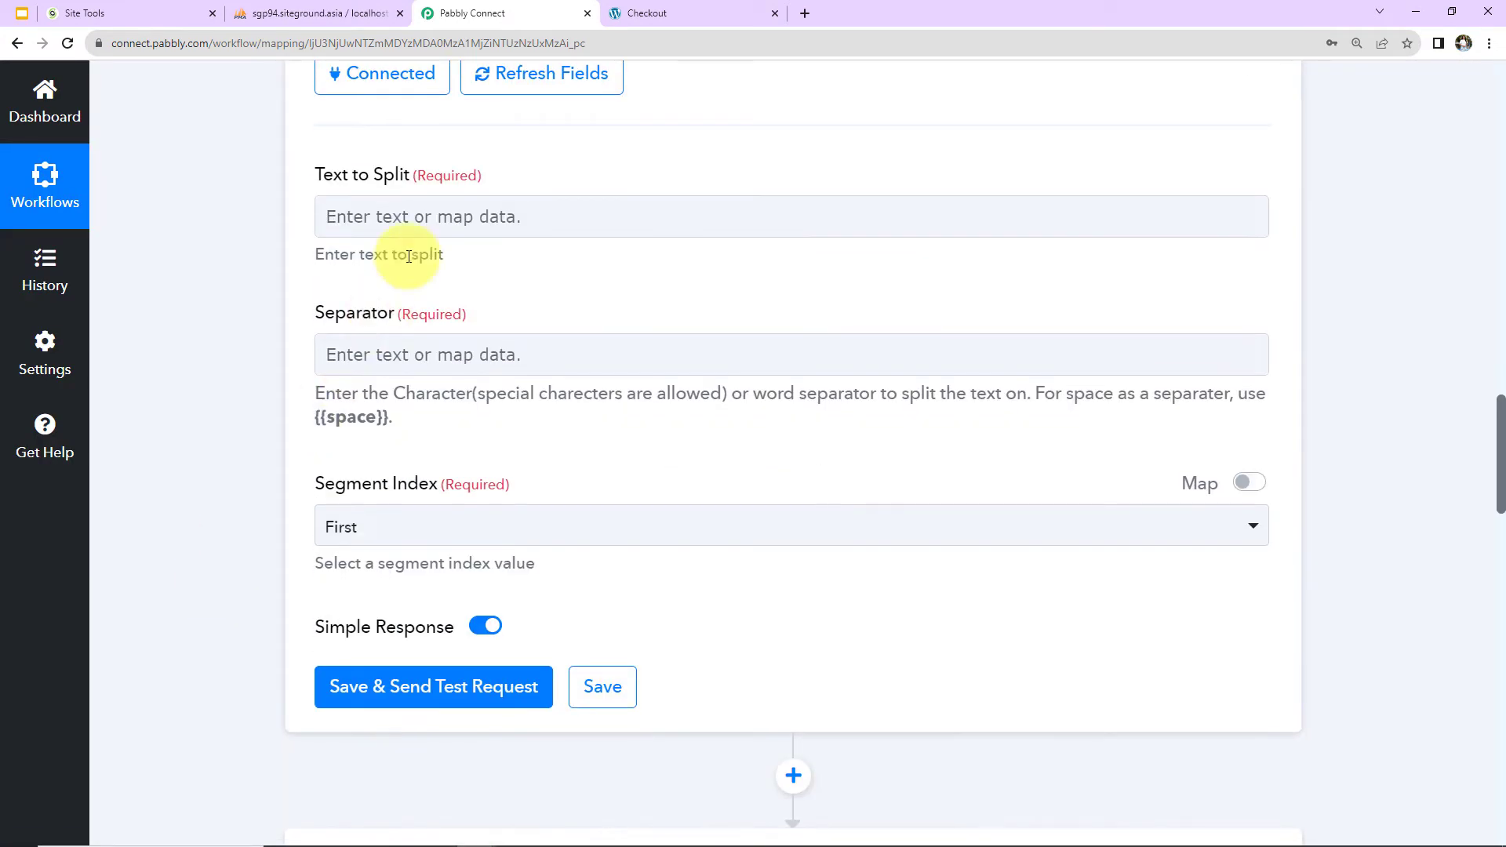
click(424, 216)
click(458, 392)
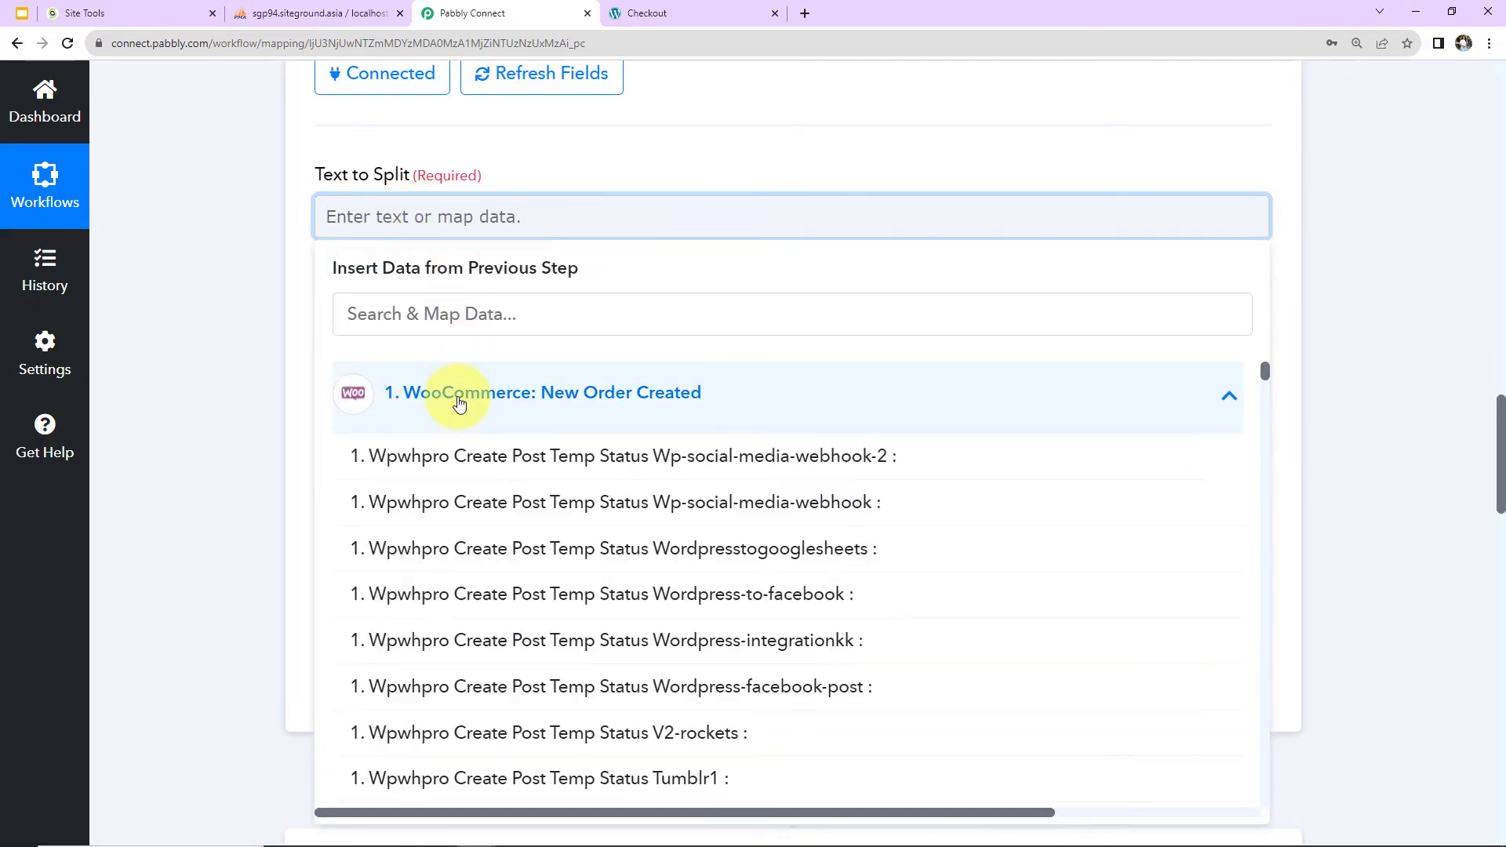
click(457, 314)
text(date)
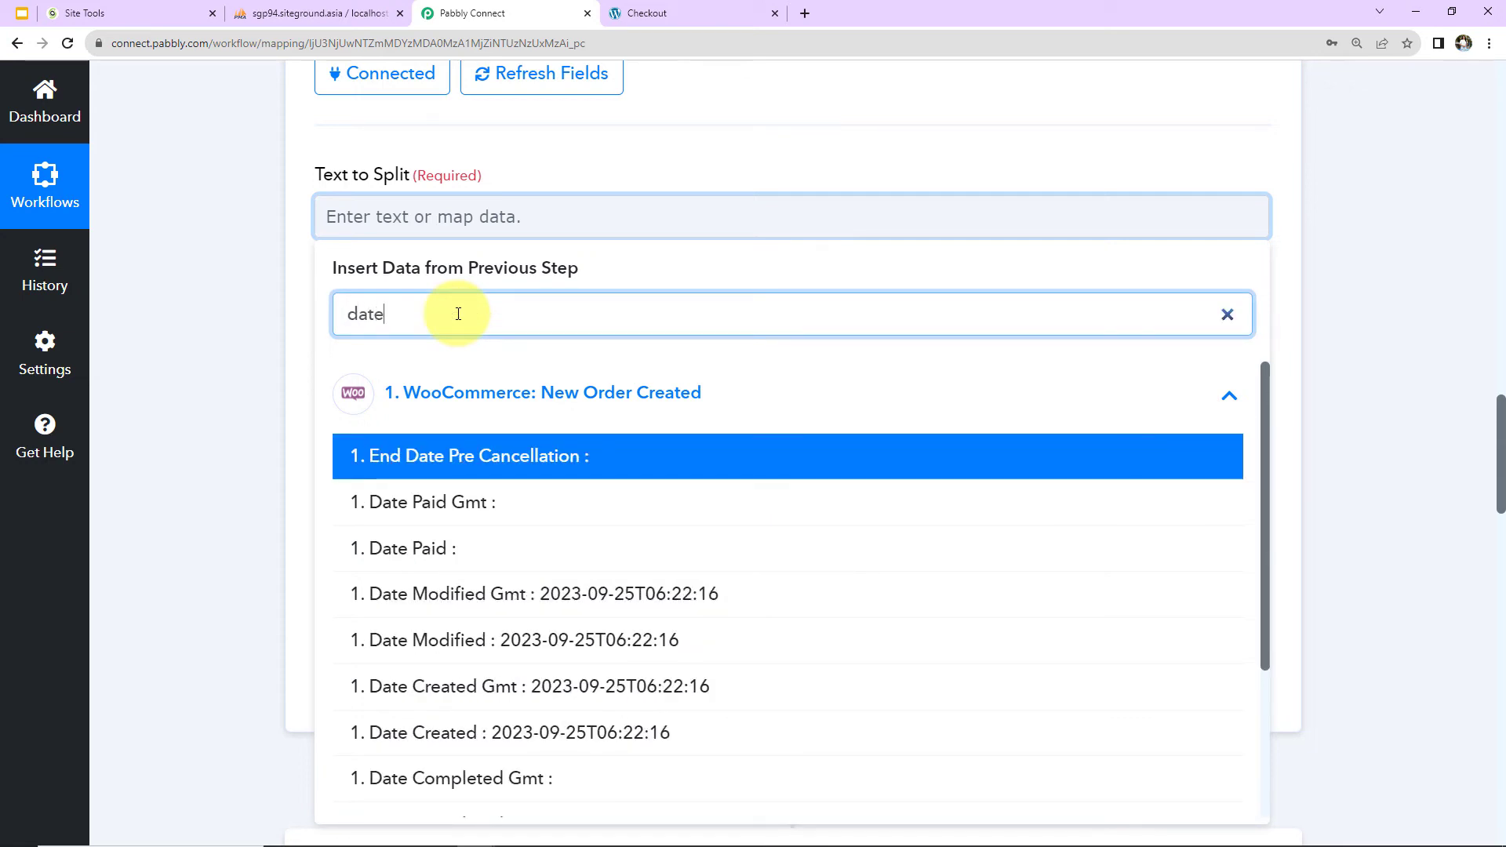
click(491, 731)
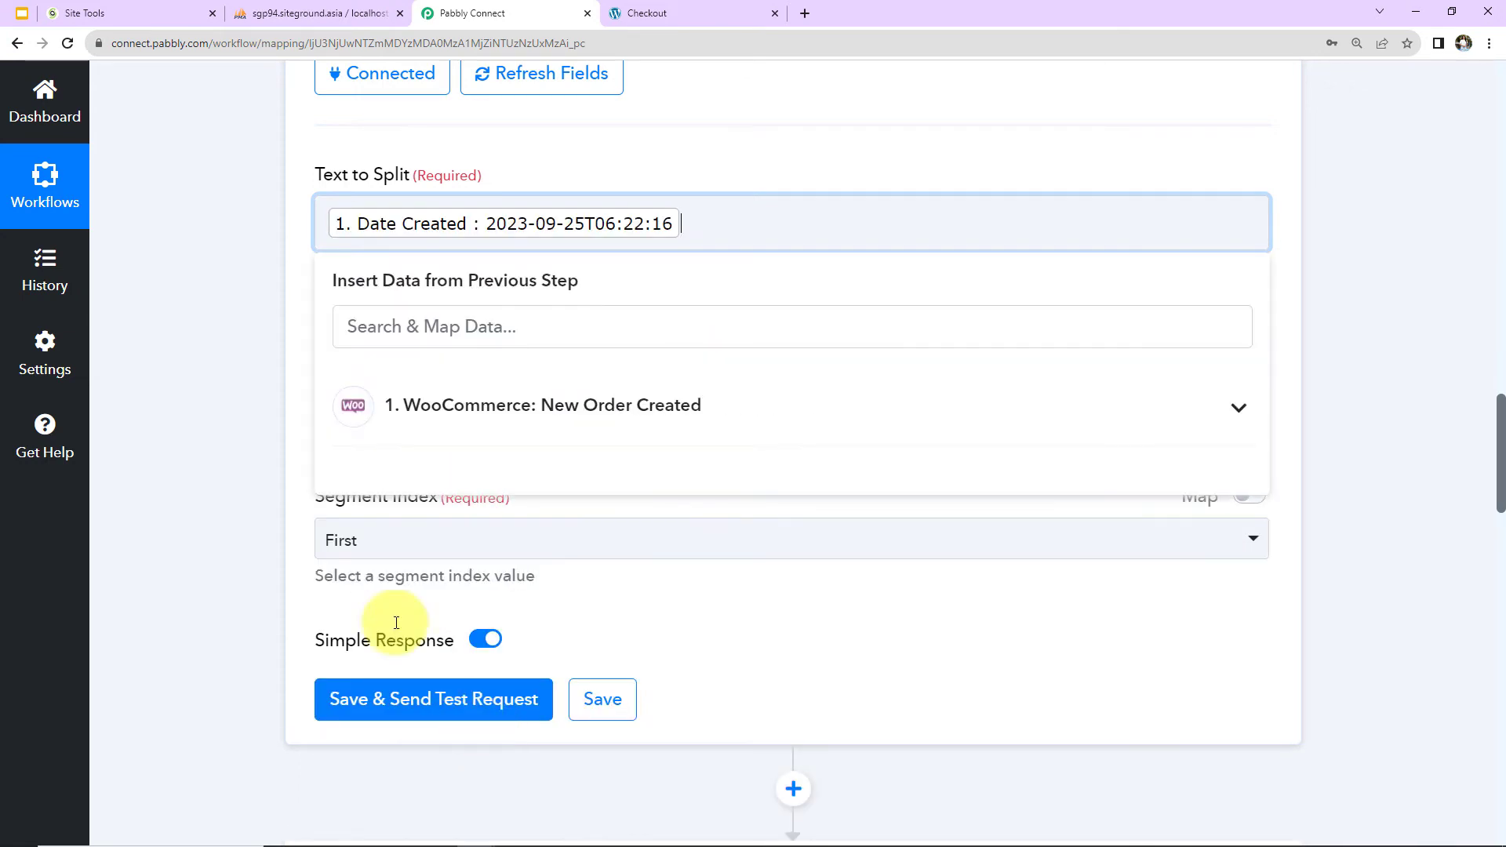
click(280, 406)
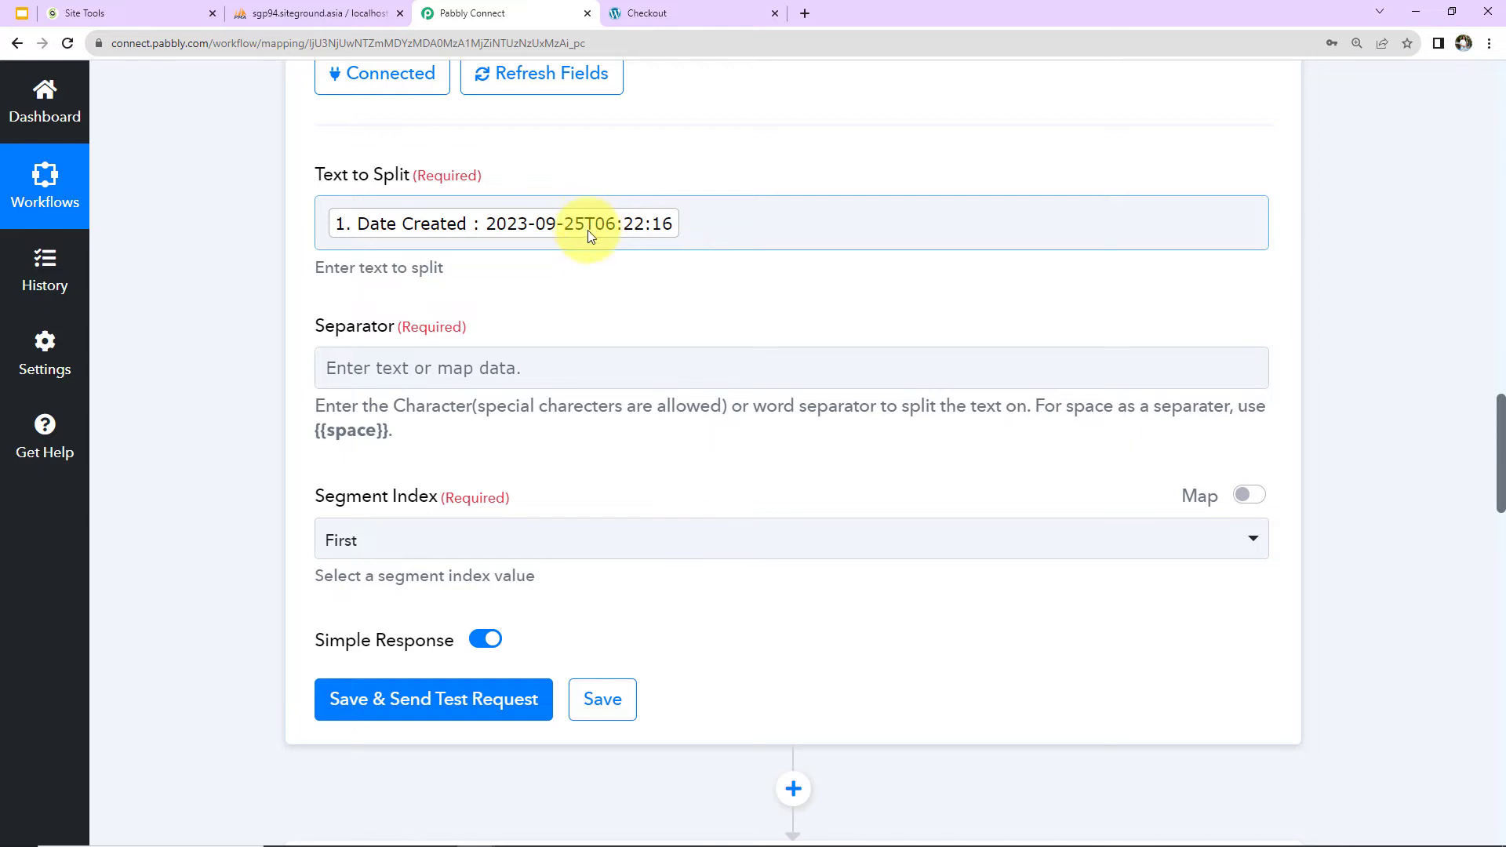
Set the separator to T, then save the Split Text action and send its test request.
click(450, 368)
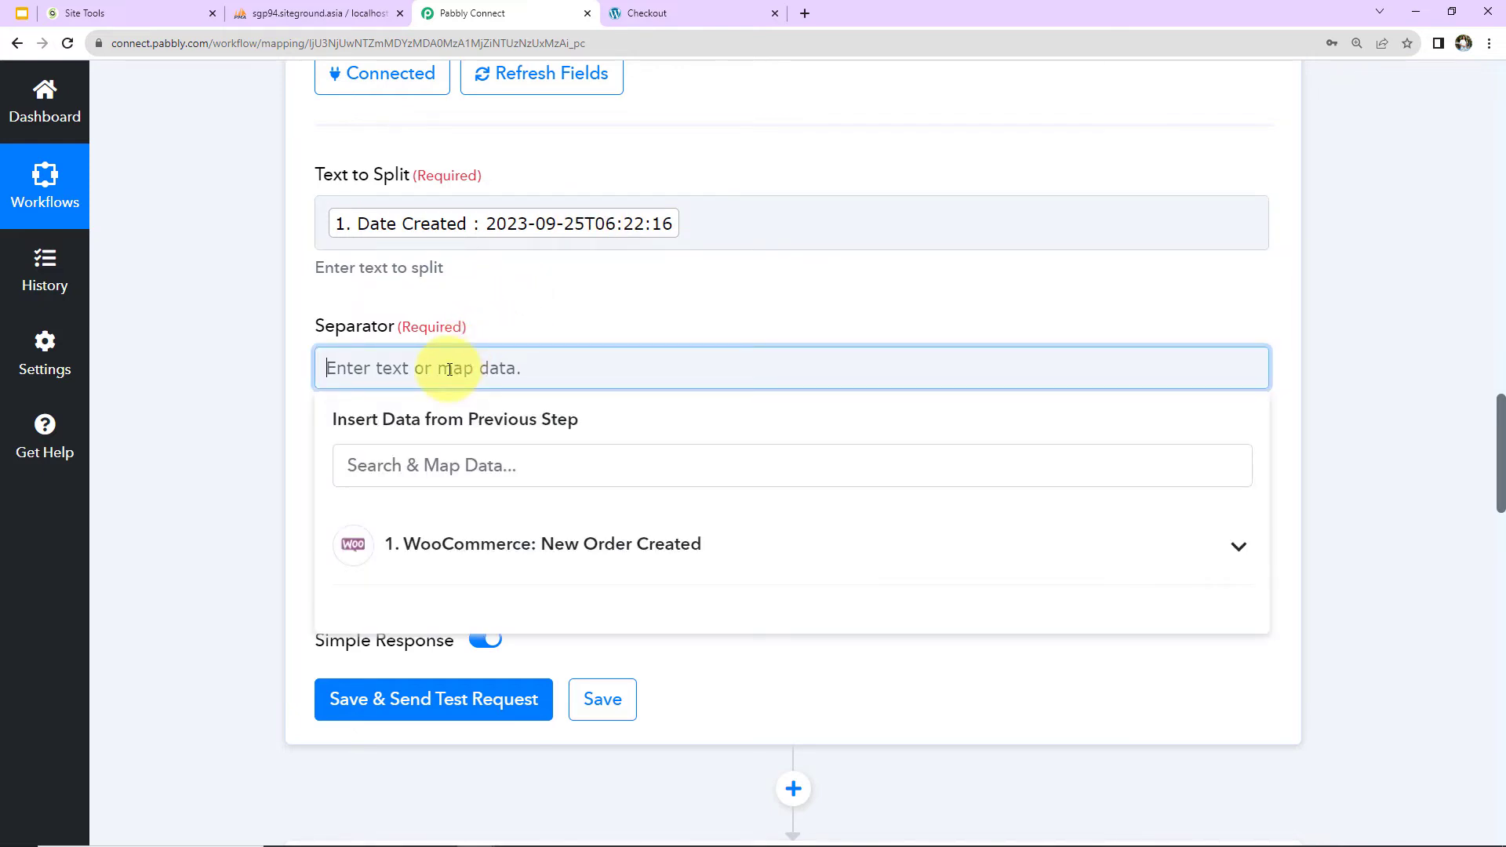
click(294, 390)
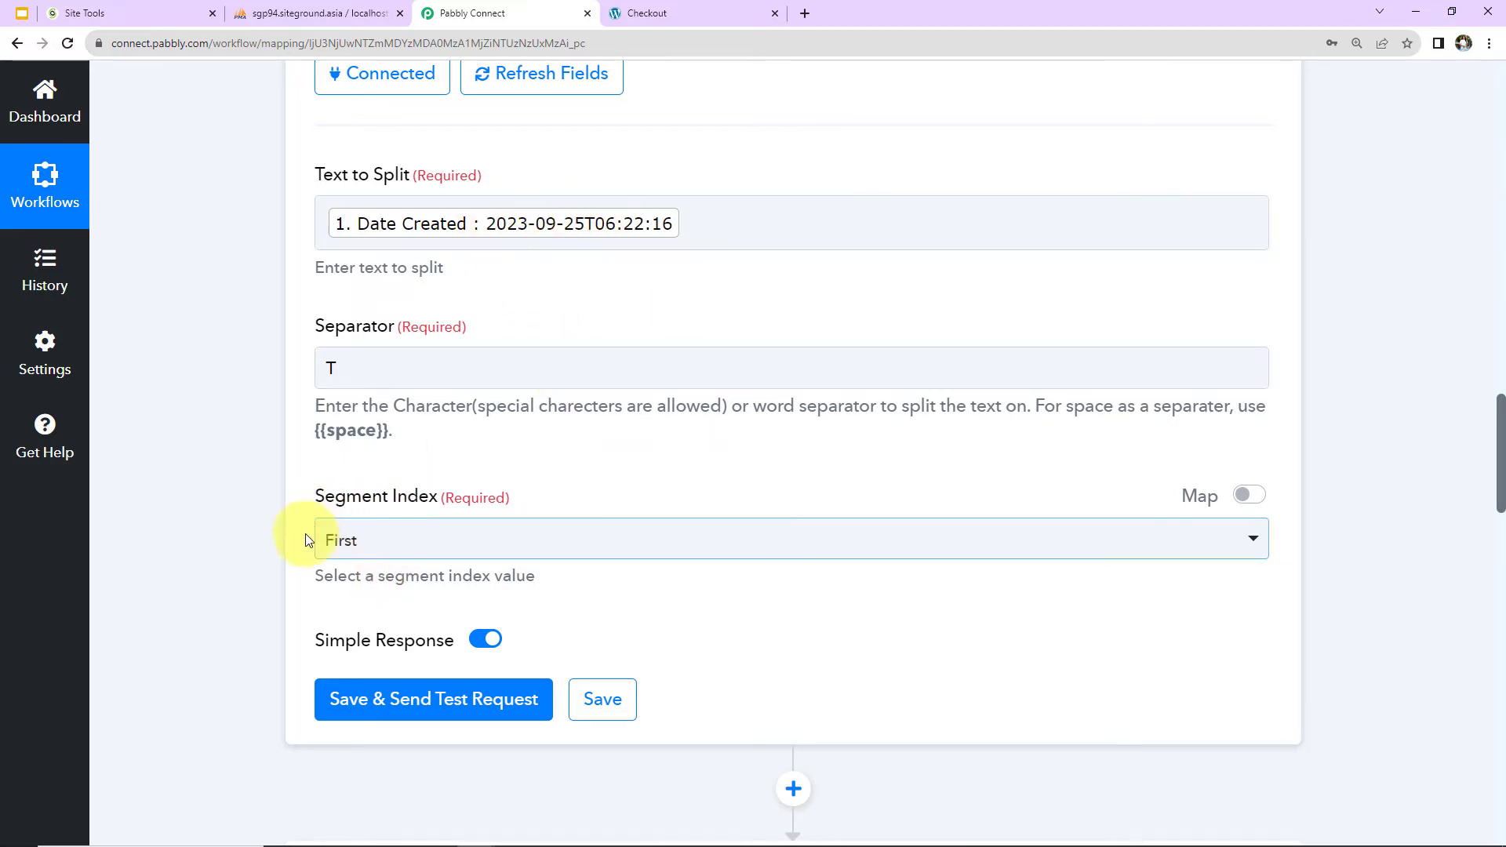
click(352, 710)
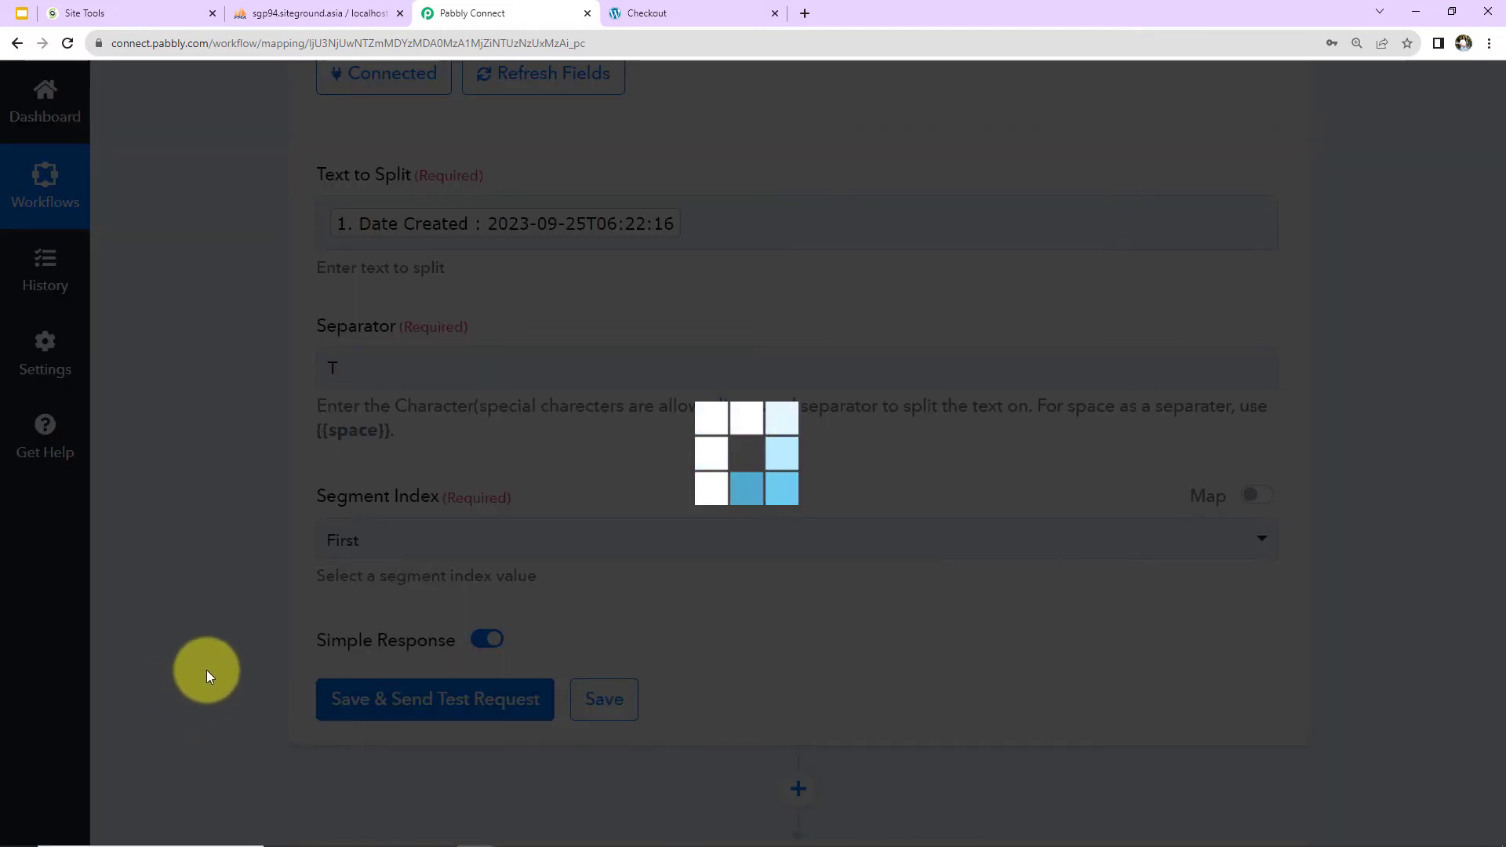
scroll(205, 670, down, 2)
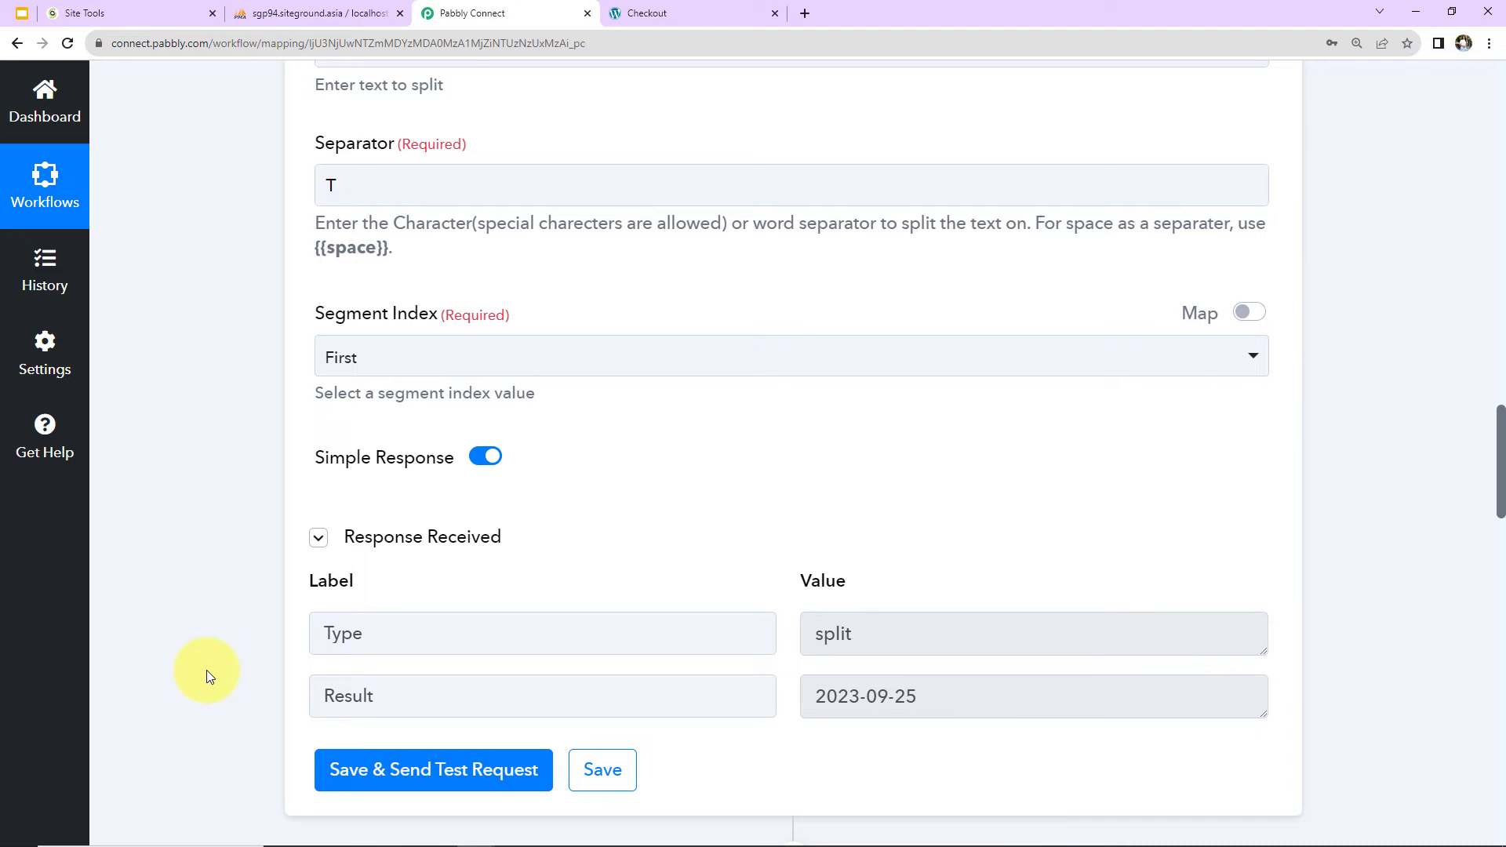
Reauthorize the MySQL Insert Row action with the existing connection MySQL #2.
scroll(205, 670, down, 8)
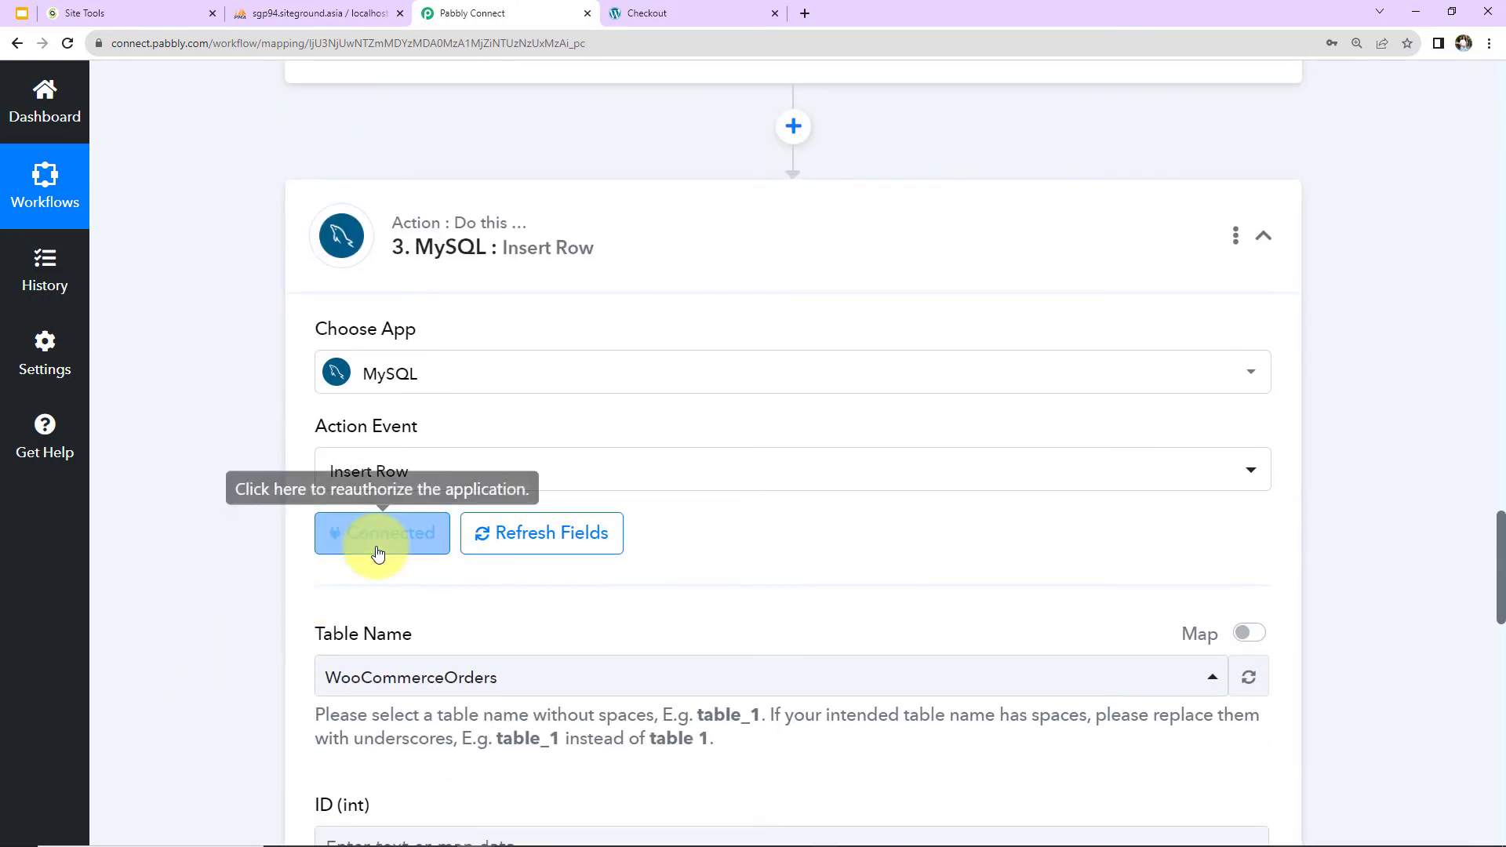
click(377, 553)
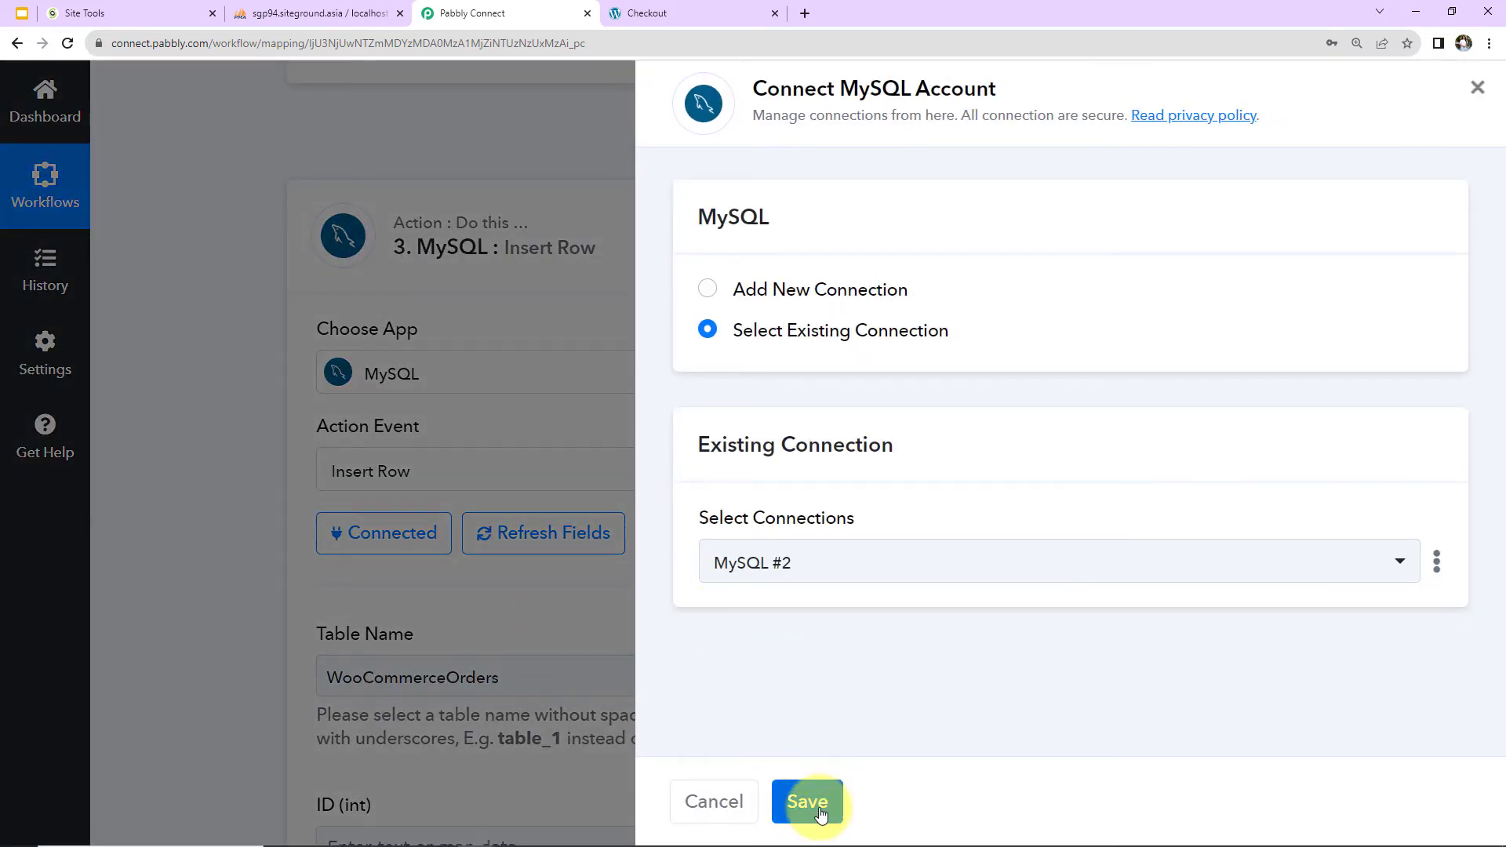
click(819, 813)
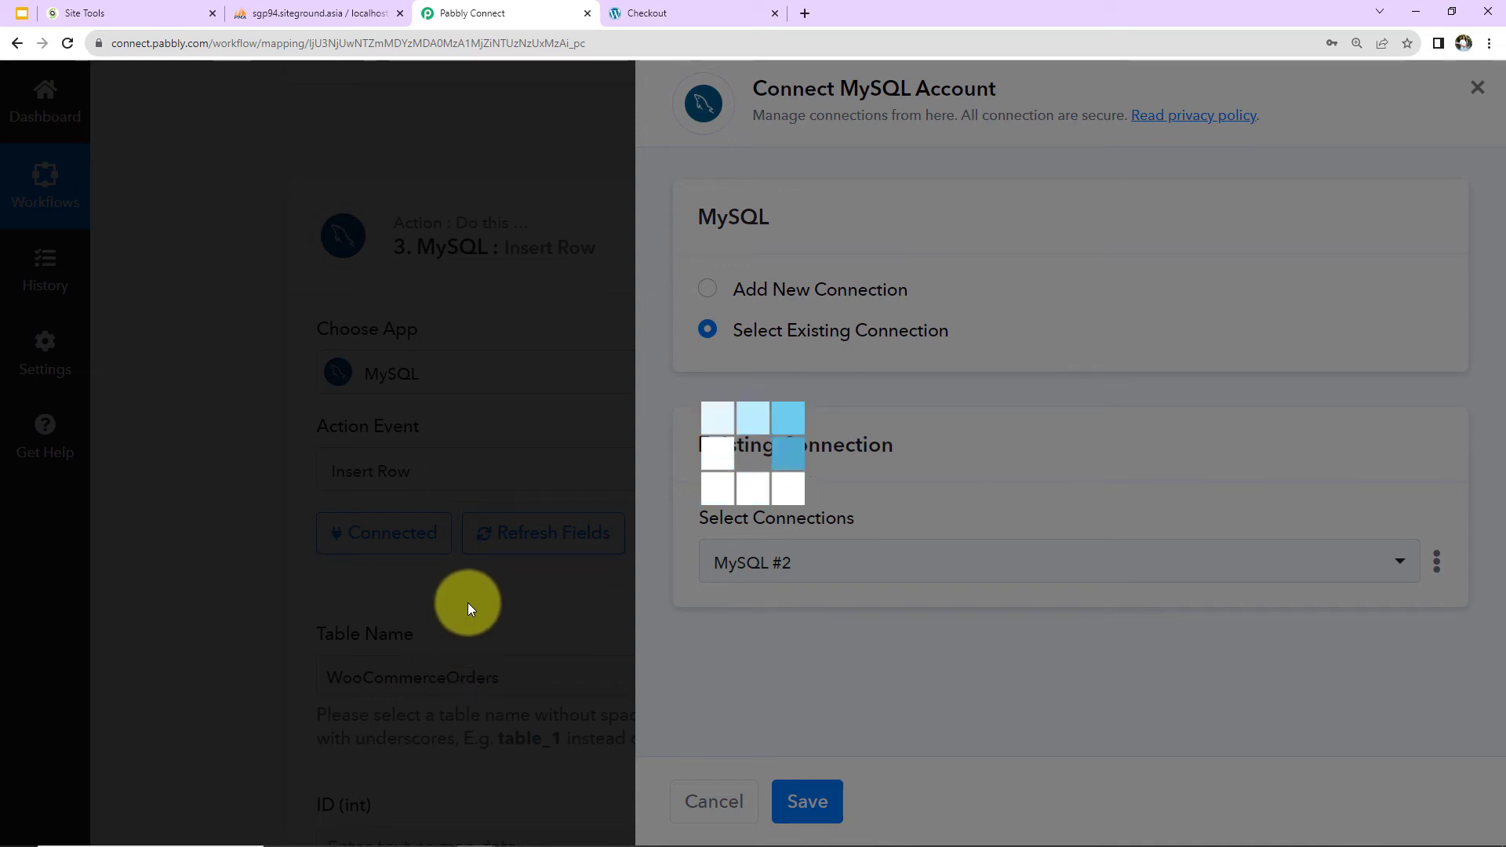
Map the Date column of the MySQL action to the Result value from the Split Text action.
scroll(467, 602, down, 12)
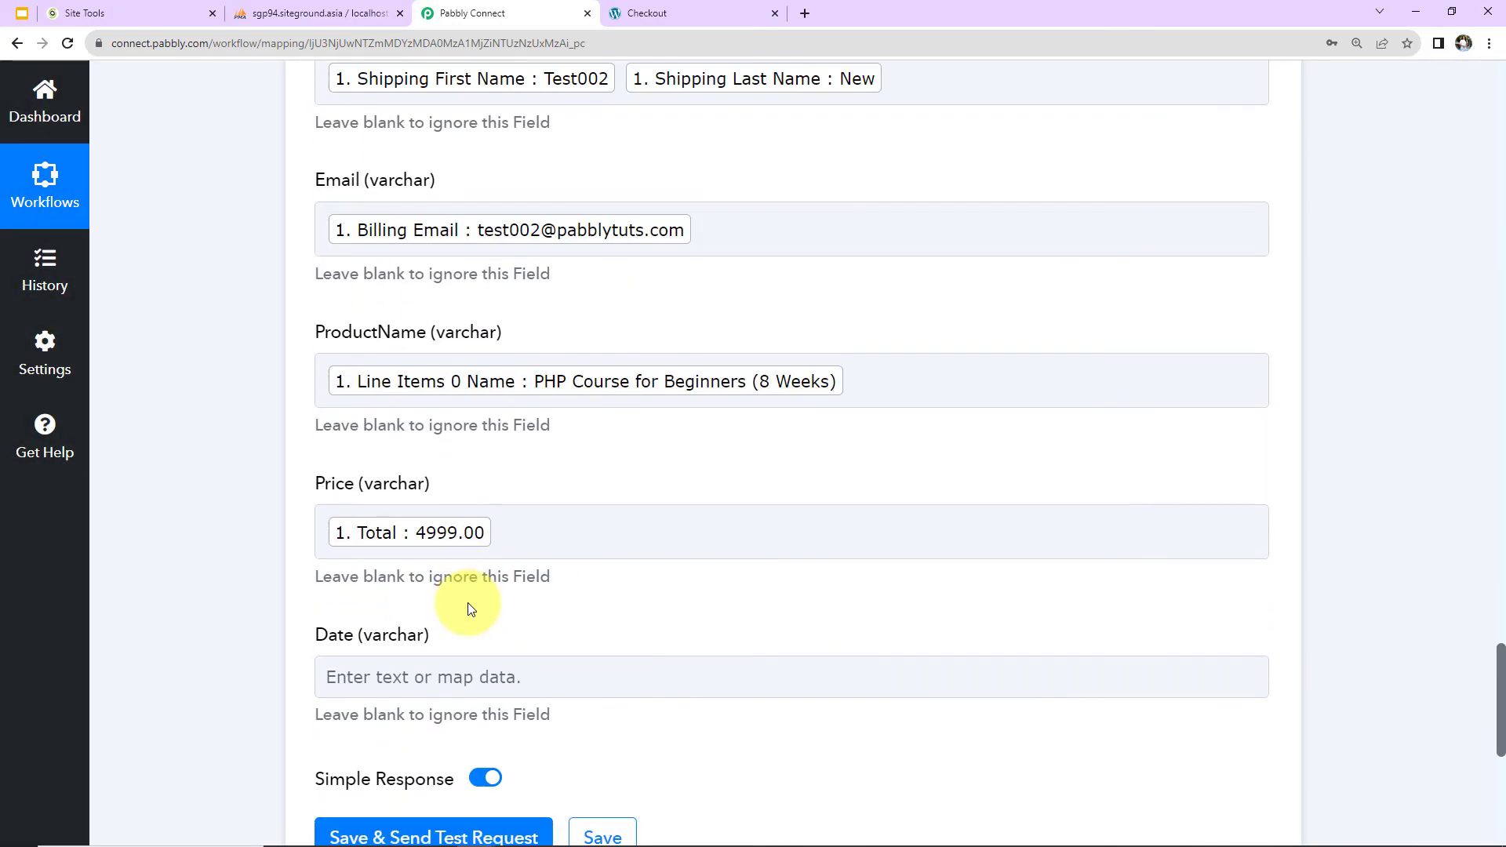
scroll(474, 596, down, 2)
click(528, 494)
scroll(573, 510, down, 2)
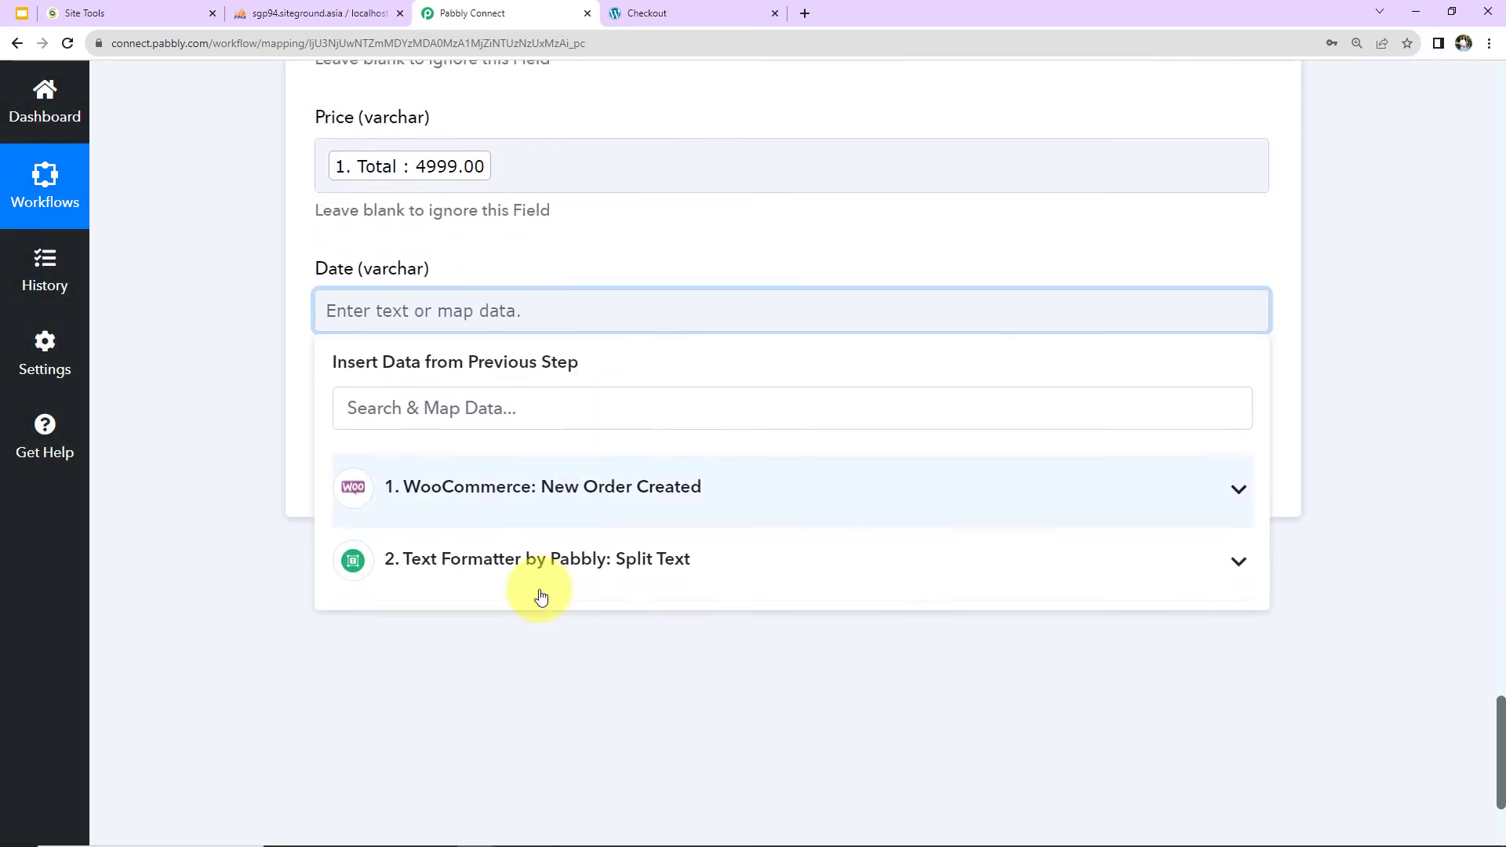
click(528, 561)
click(460, 677)
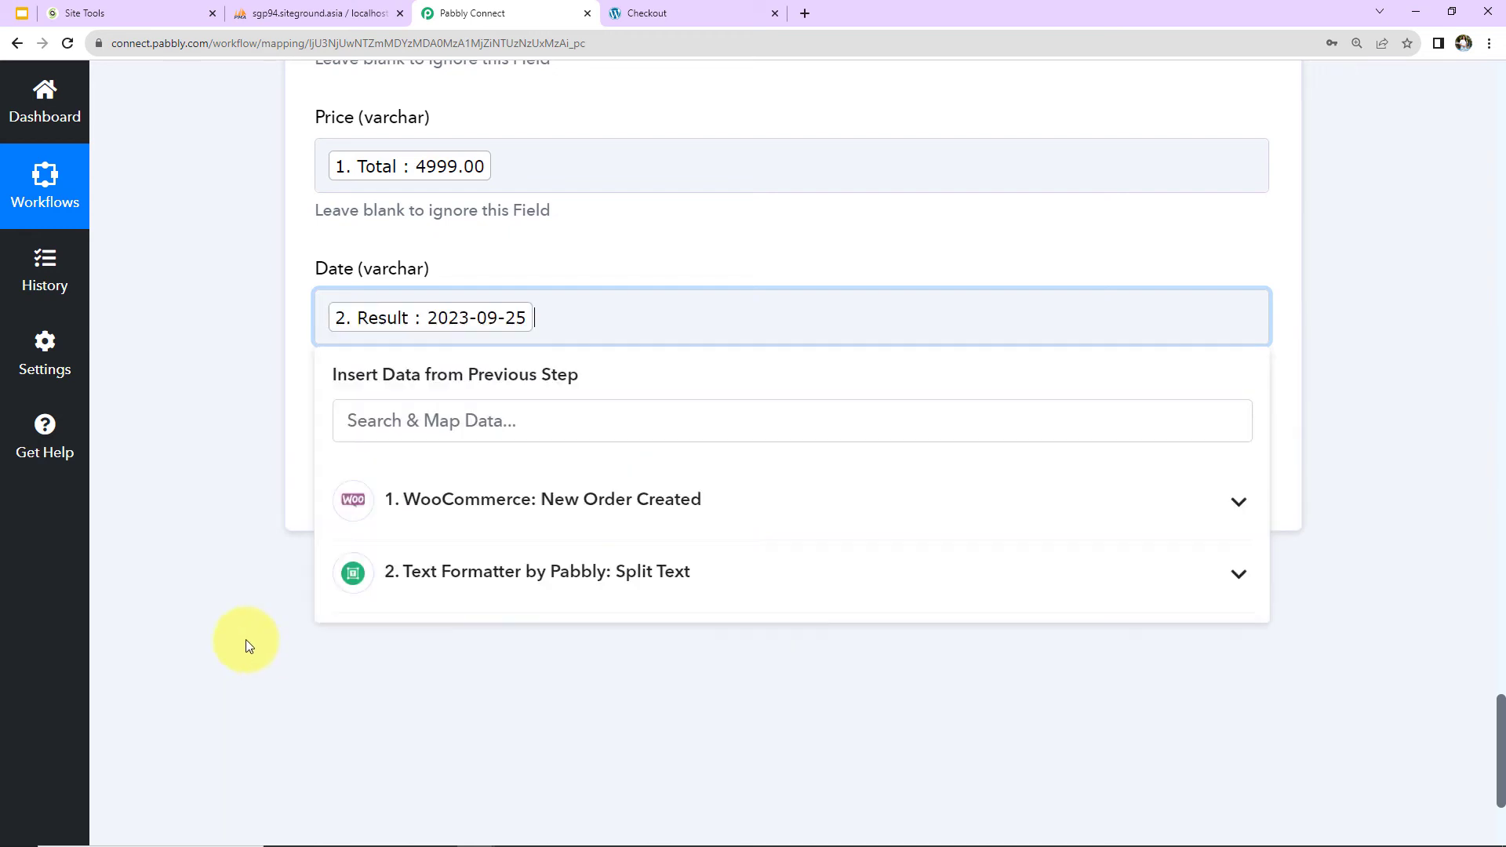
click(241, 619)
Save the Insert Row action with a test request and check the WooCommerceOrders table in phpMyAdmin.
scroll(1052, 706, up, 10)
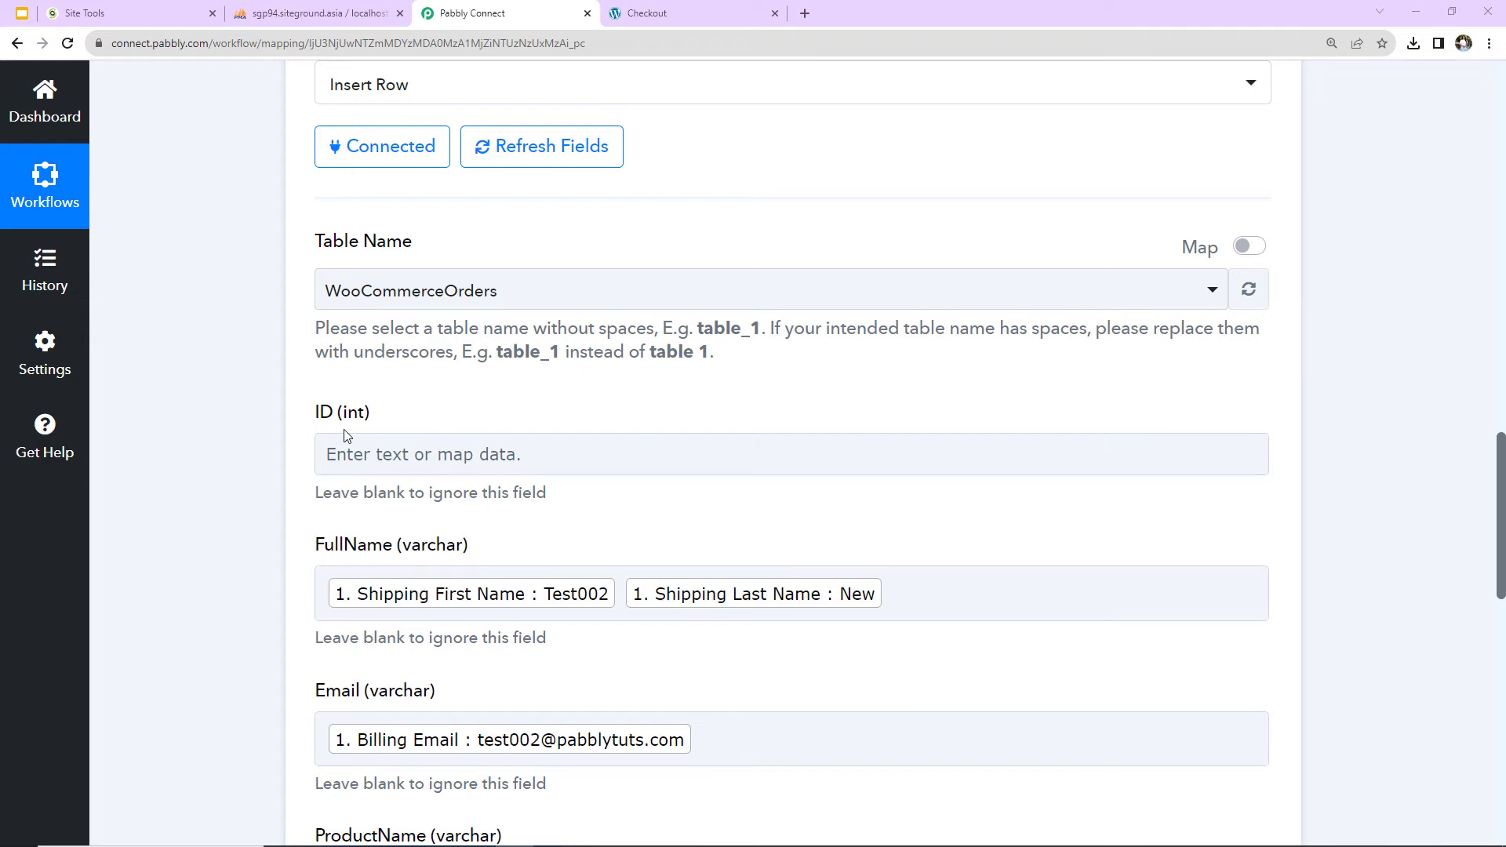
scroll(521, 604, down, 10)
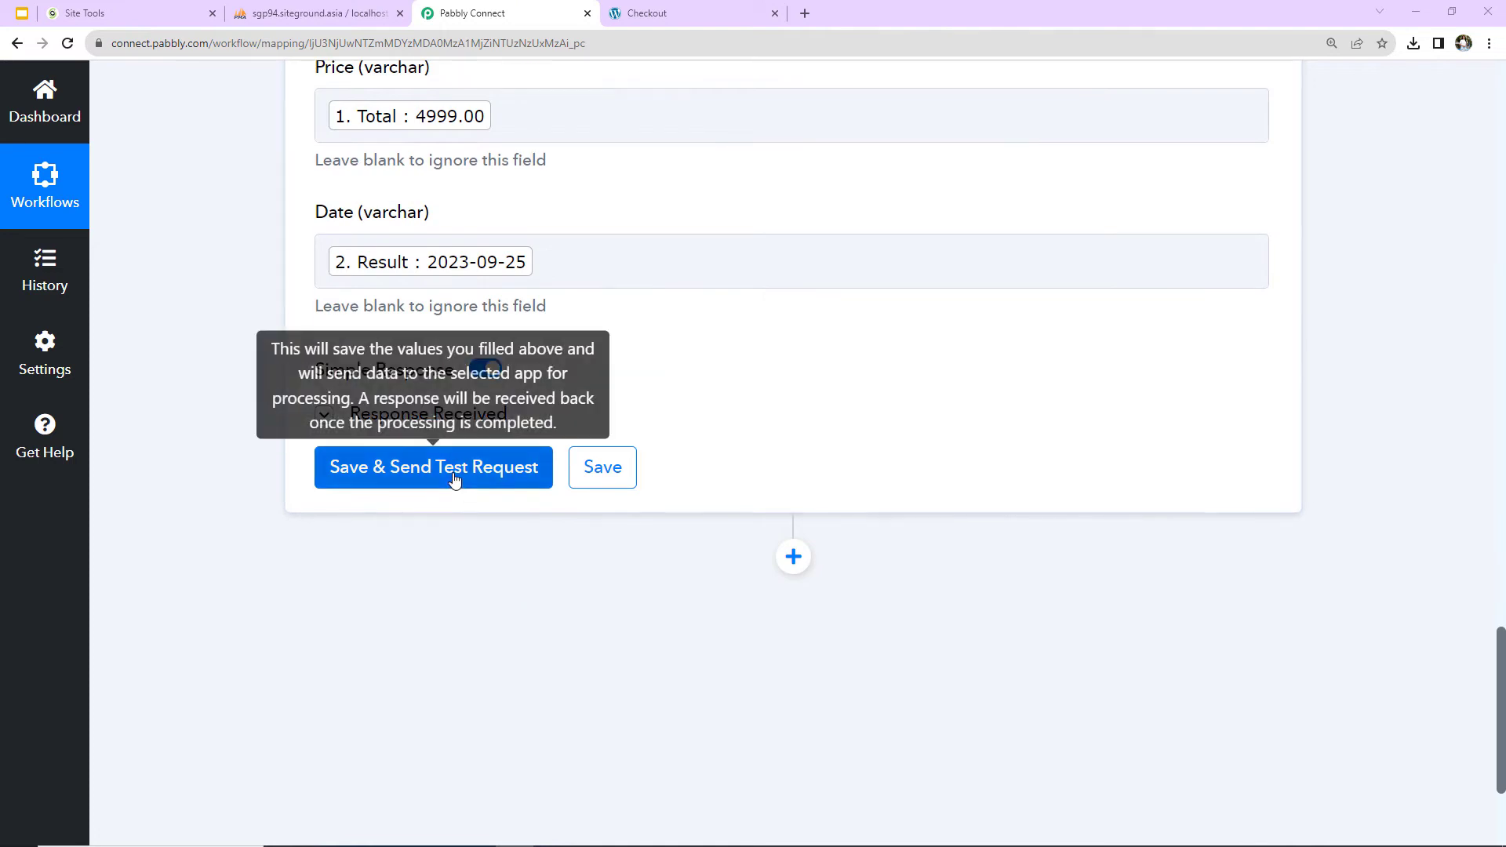
click(454, 480)
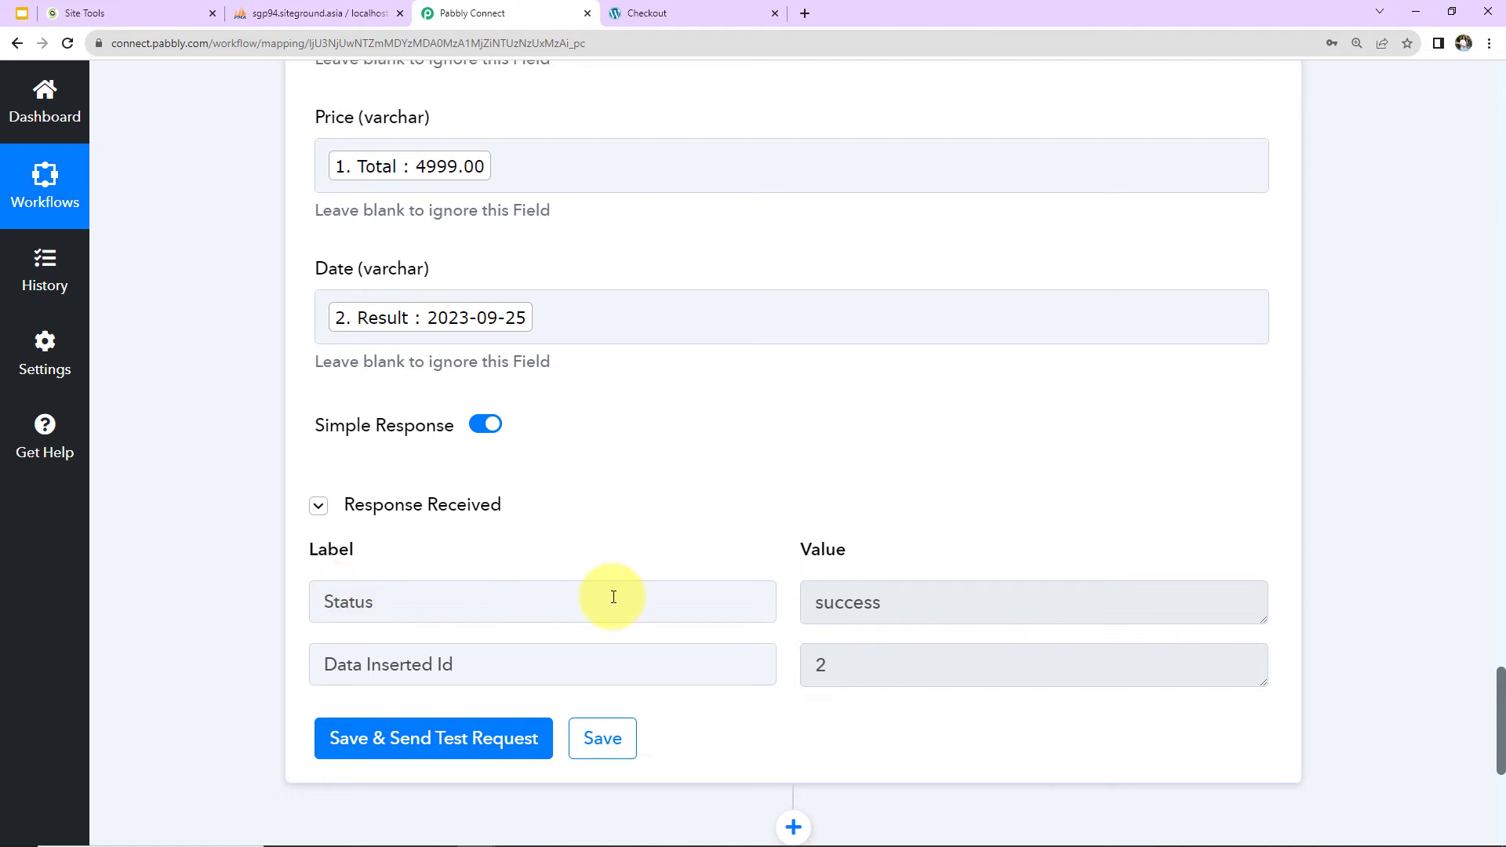
click(321, 11)
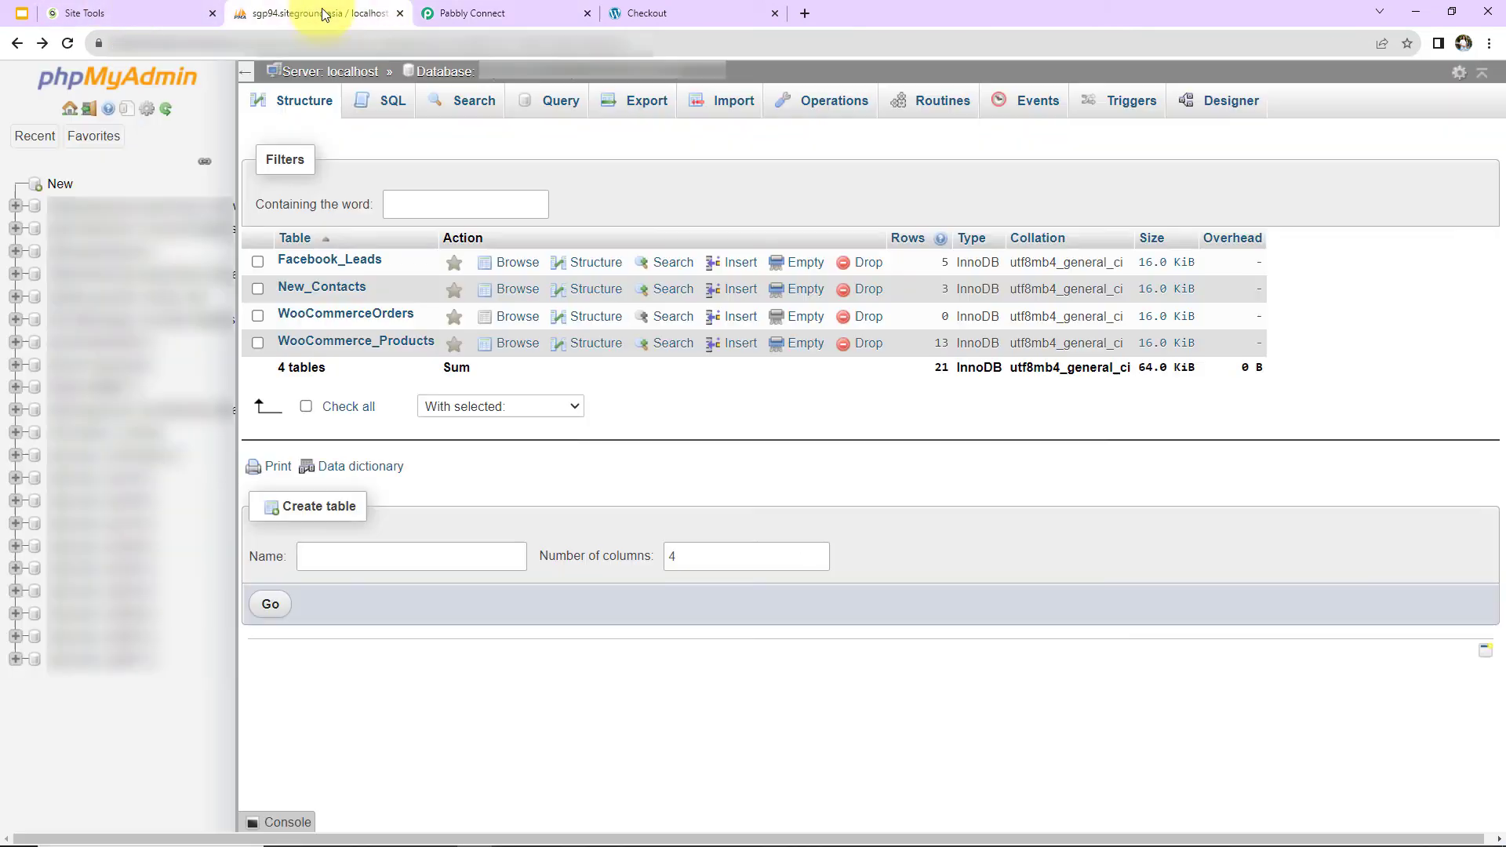
click(333, 318)
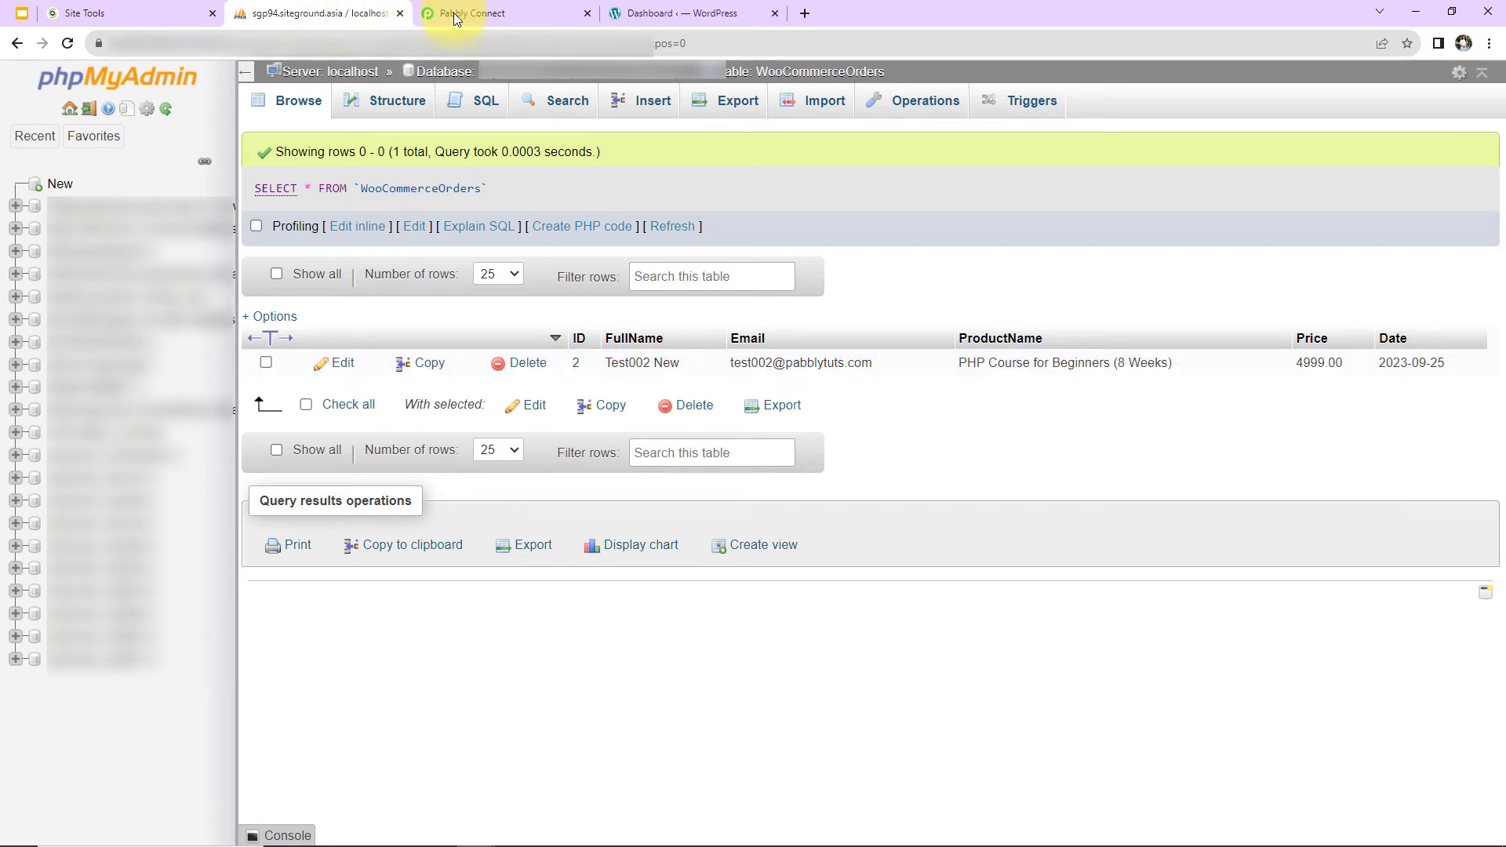
Switch to the WordPress dashboard, visit the store and add the REDM MEE 9i123 to the cart.
click(675, 14)
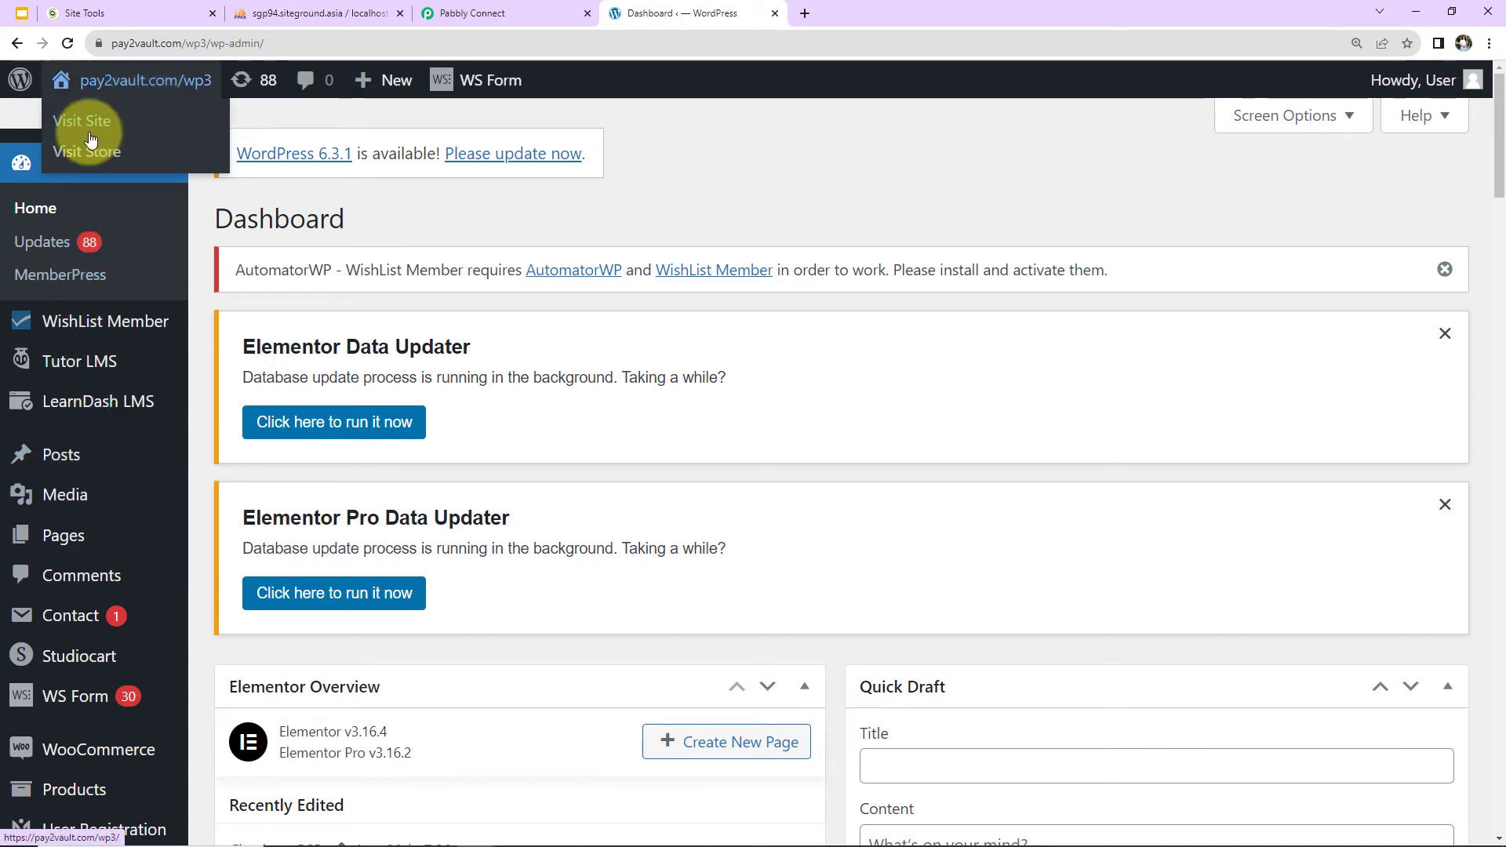
click(74, 156)
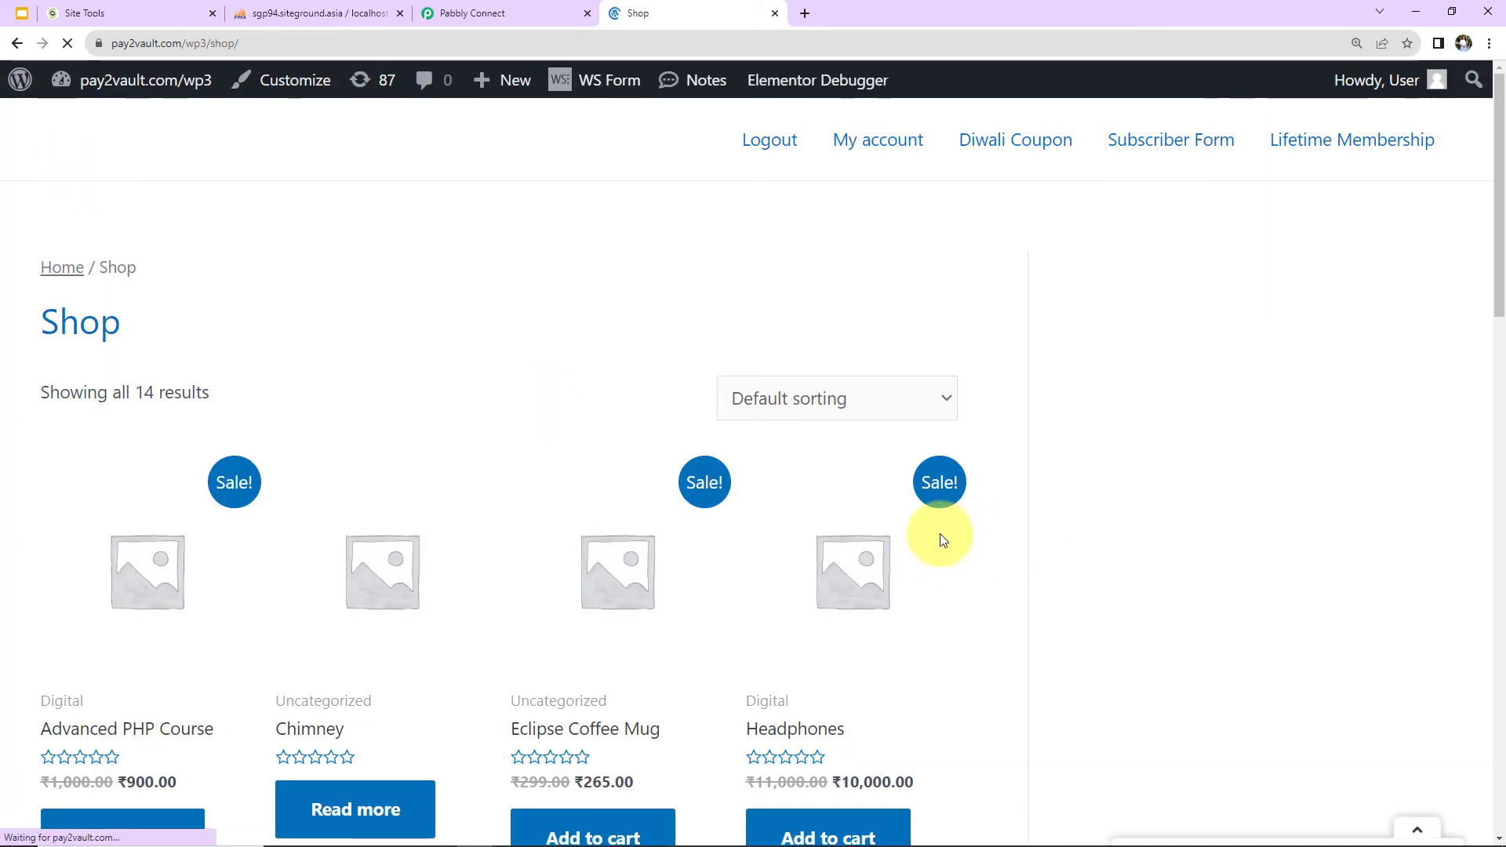
scroll(908, 544, down, 2)
scroll(909, 545, down, 4)
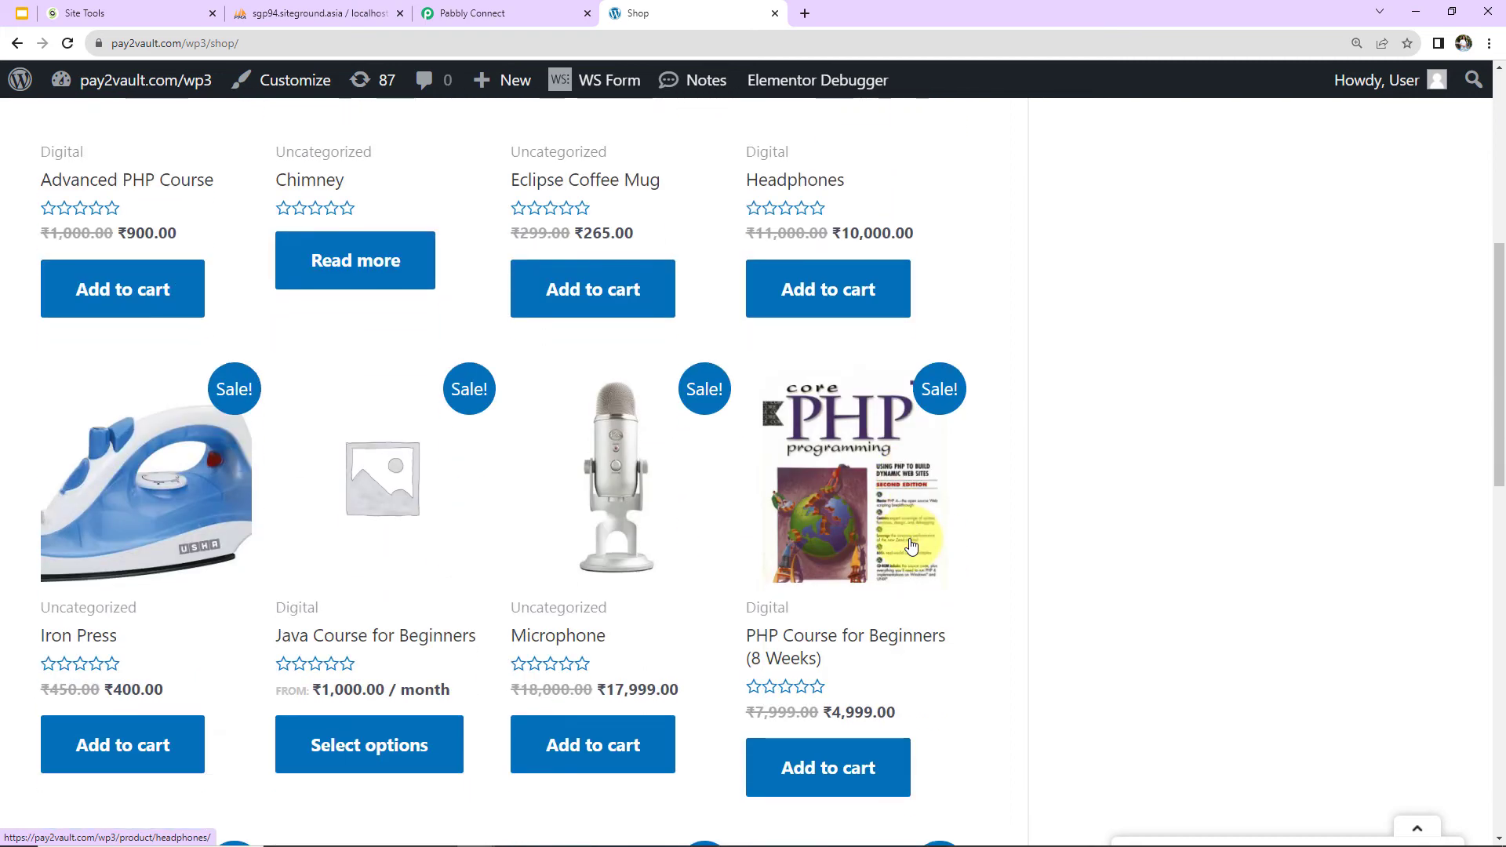
scroll(910, 545, down, 4)
scroll(910, 545, down, 2)
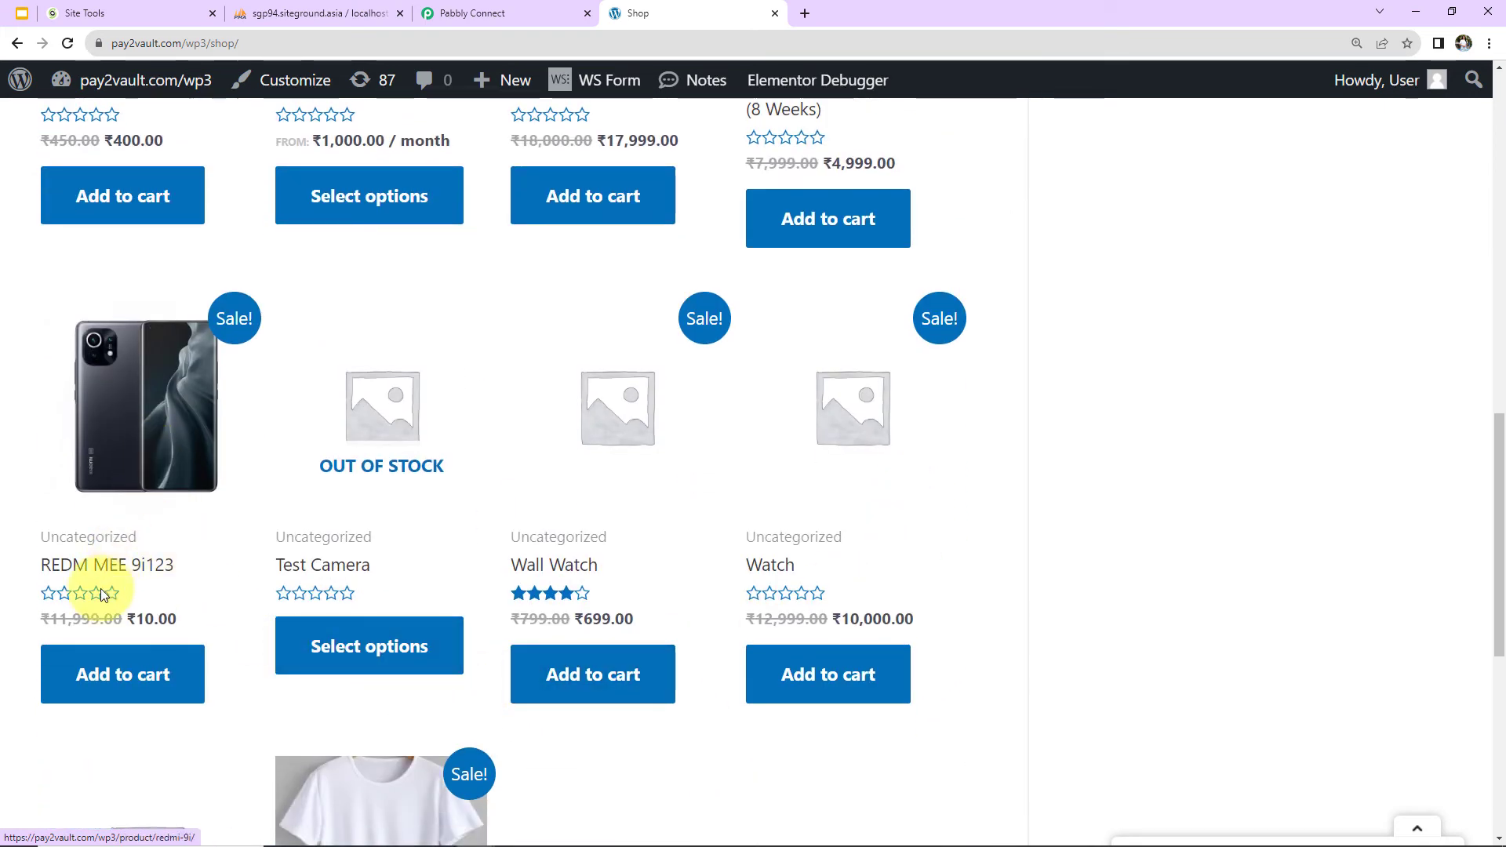
click(110, 685)
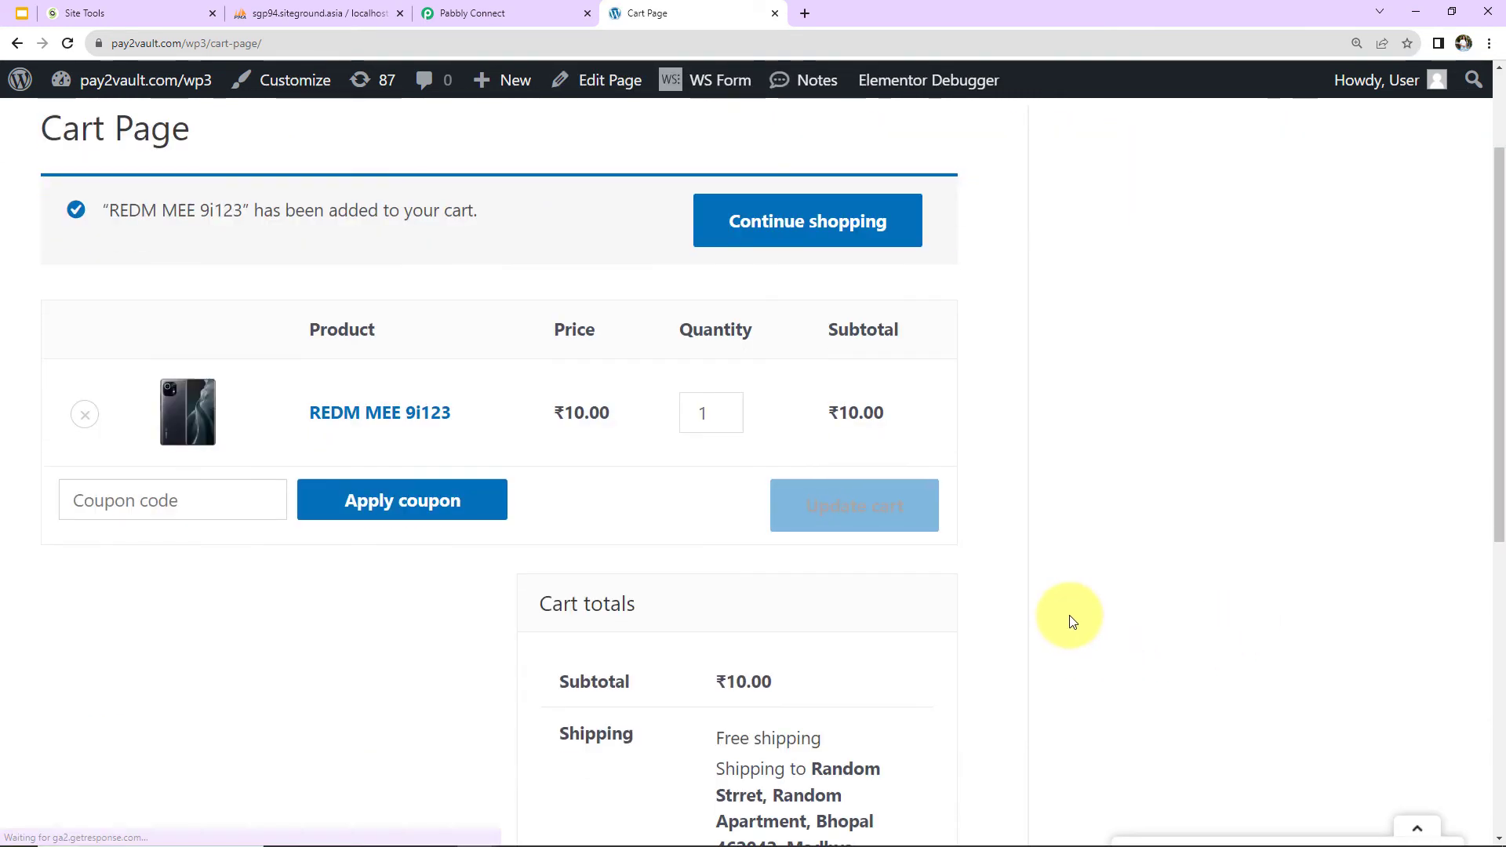
Proceed to checkout from the cart and update the customer's first and last name in the billing details.
scroll(1070, 615, down, 8)
click(767, 588)
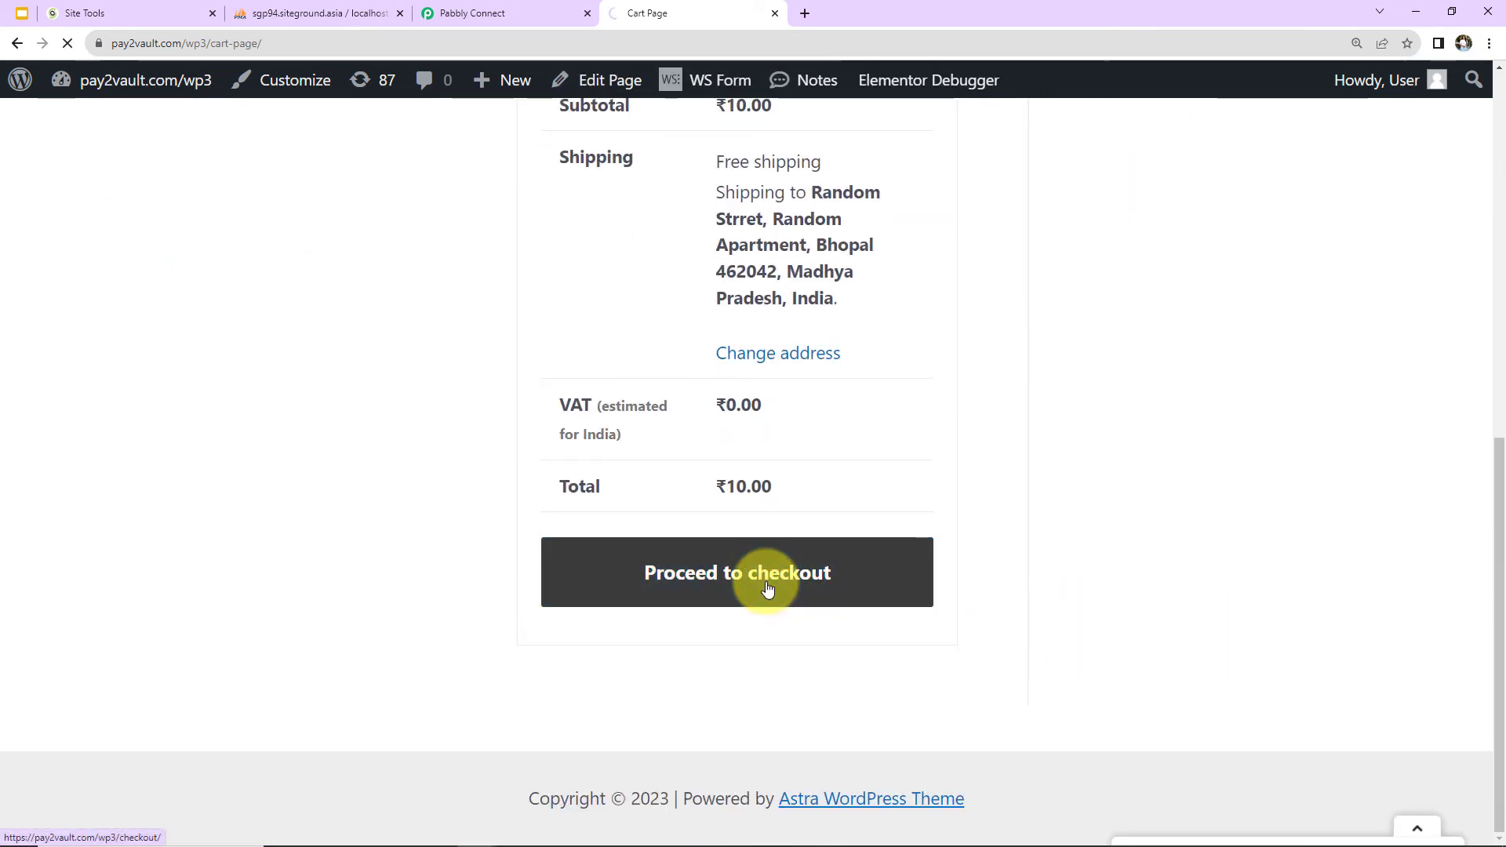
click(148, 578)
key(BackSpace)
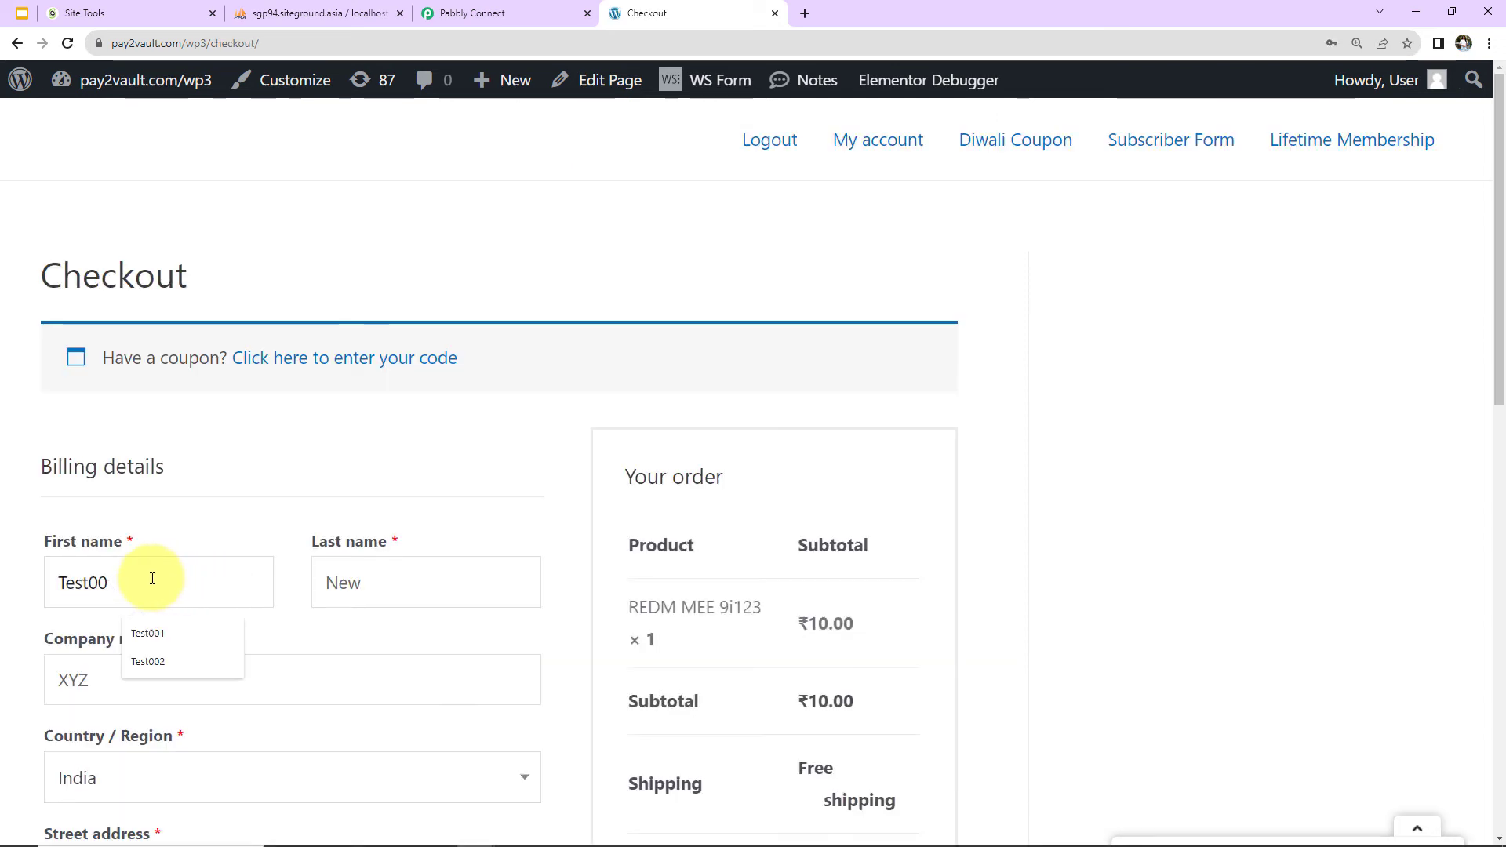
click(386, 590)
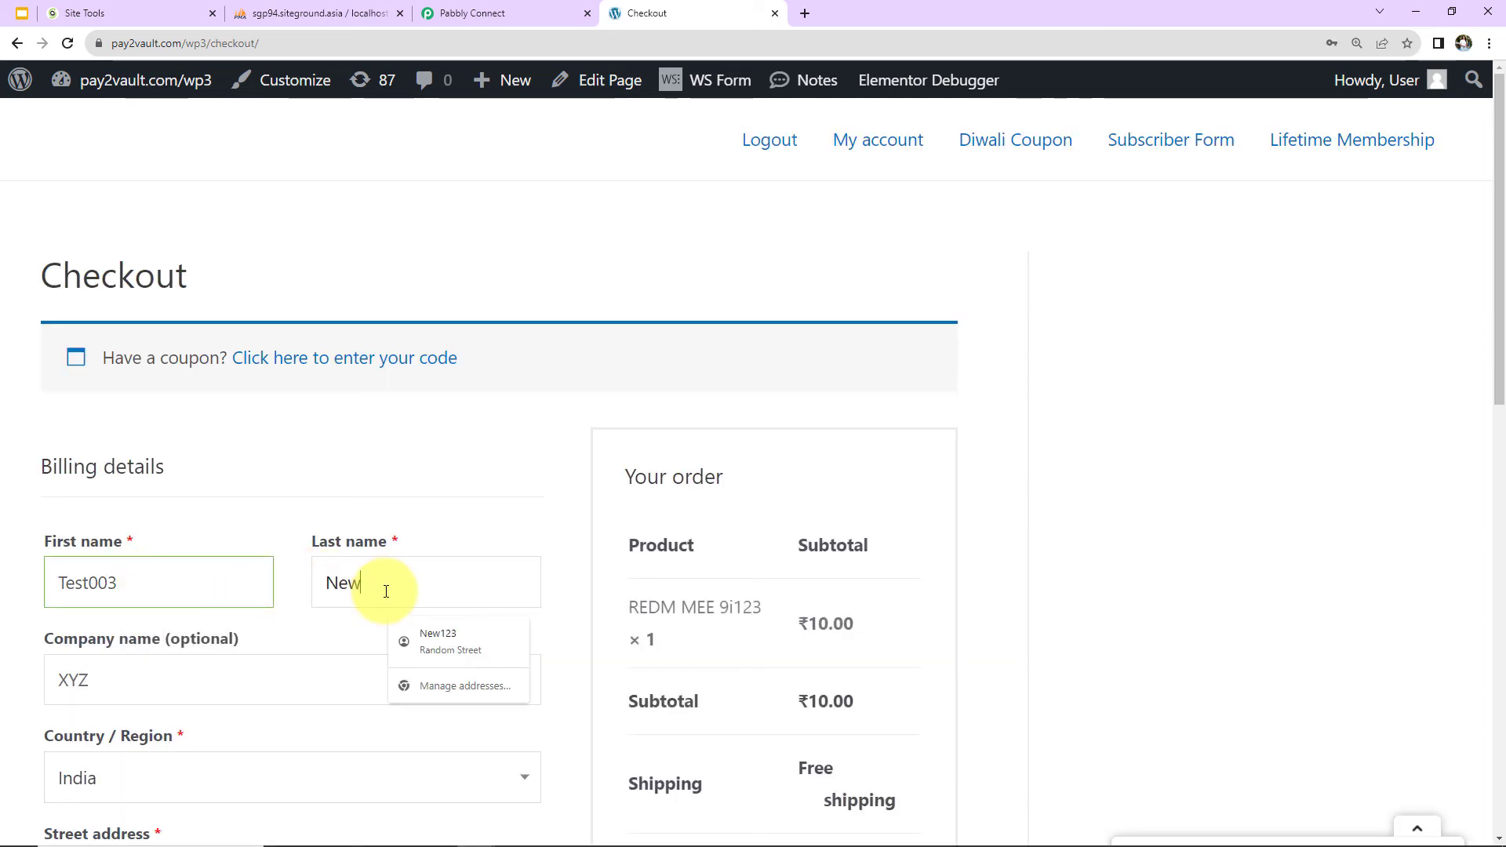
text(003)
Update the phone number and email address in the billing details and place the cash-on-delivery order.
scroll(386, 620, down, 9)
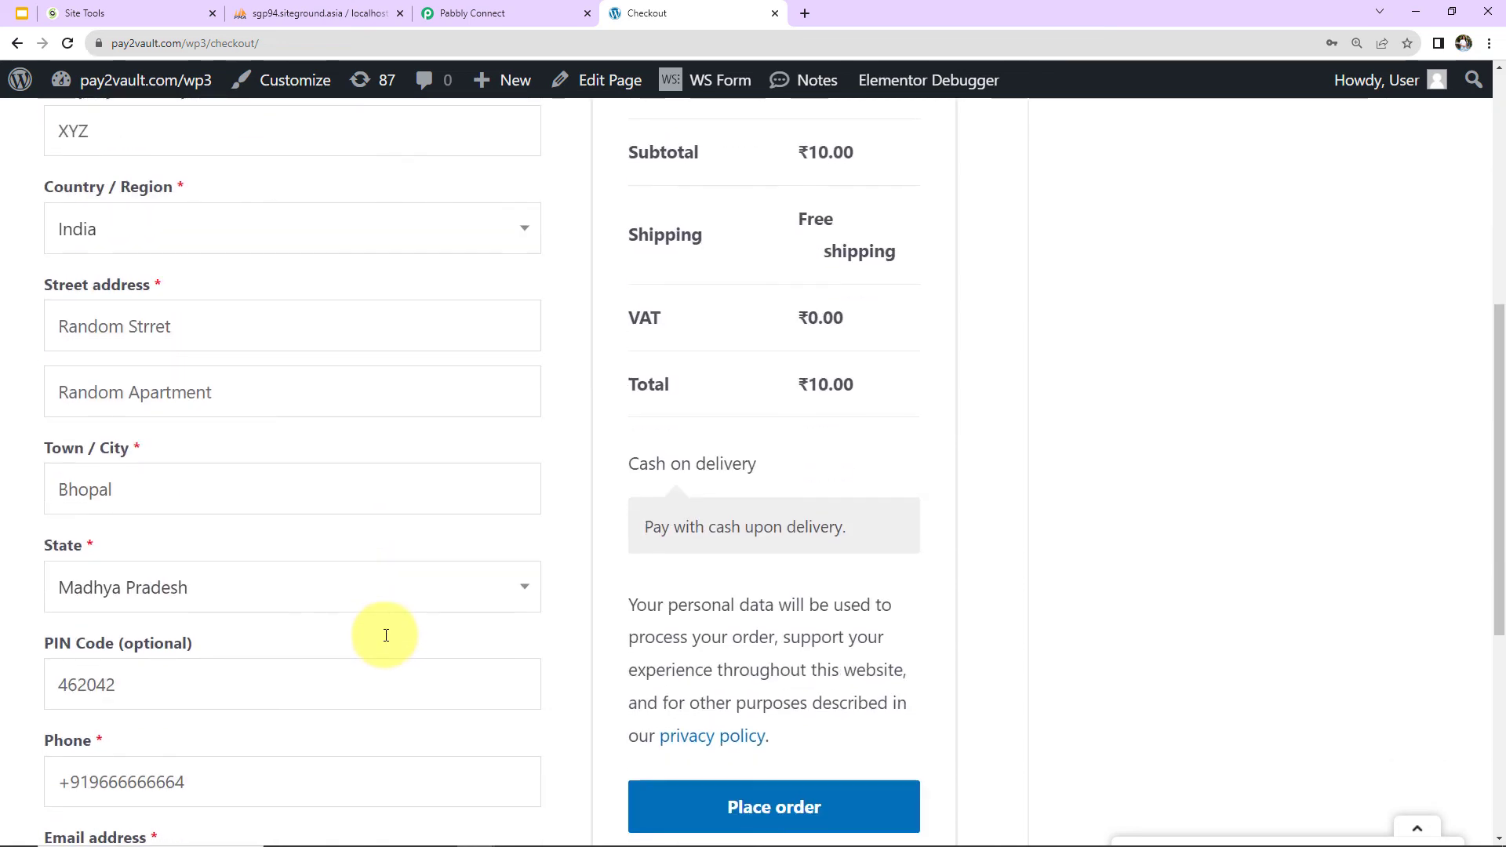
scroll(386, 635, down, 2)
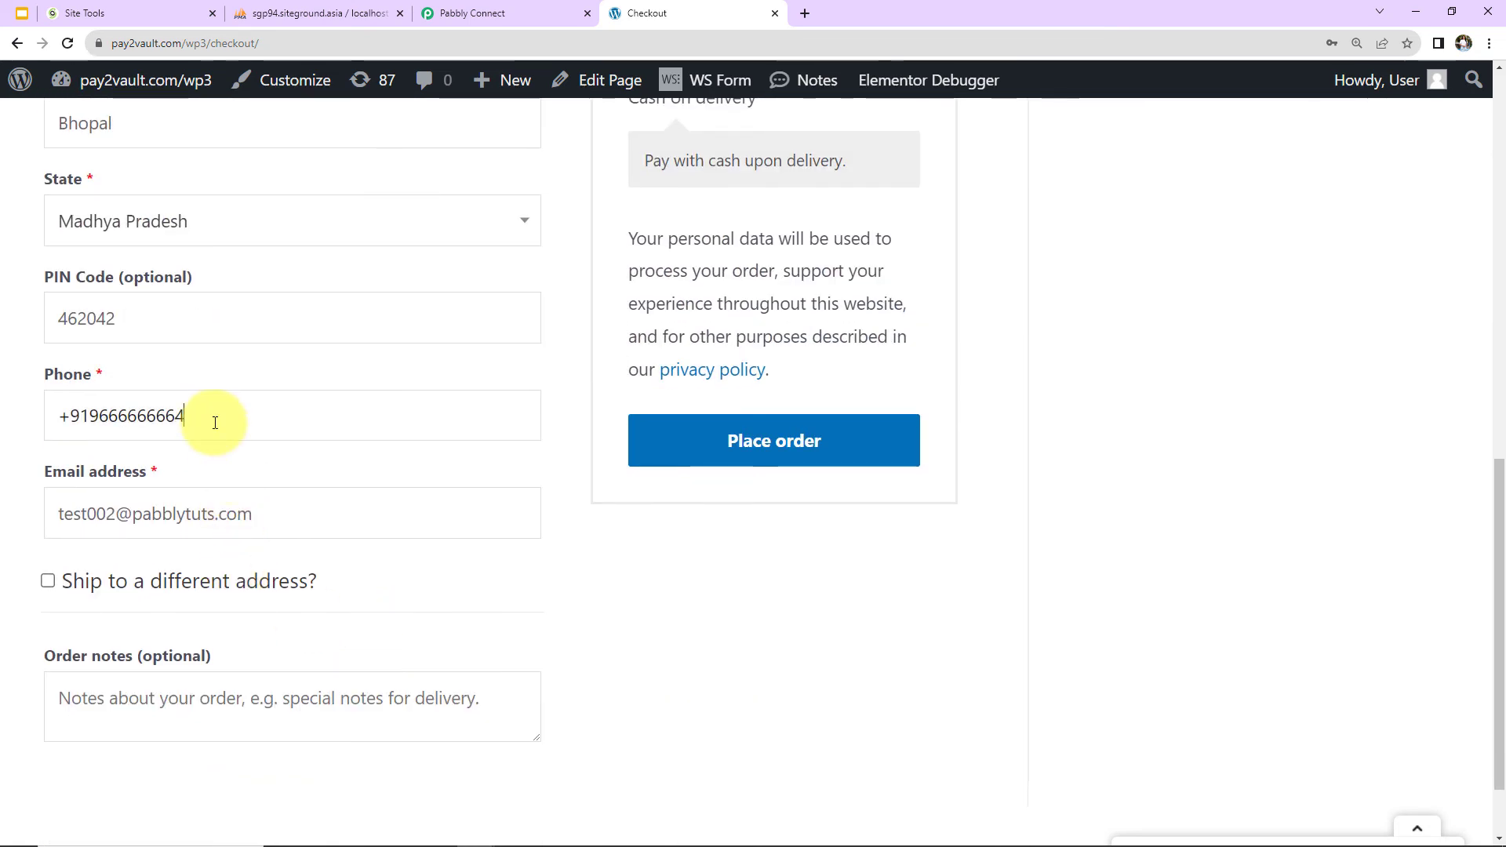
key(BackSpace)
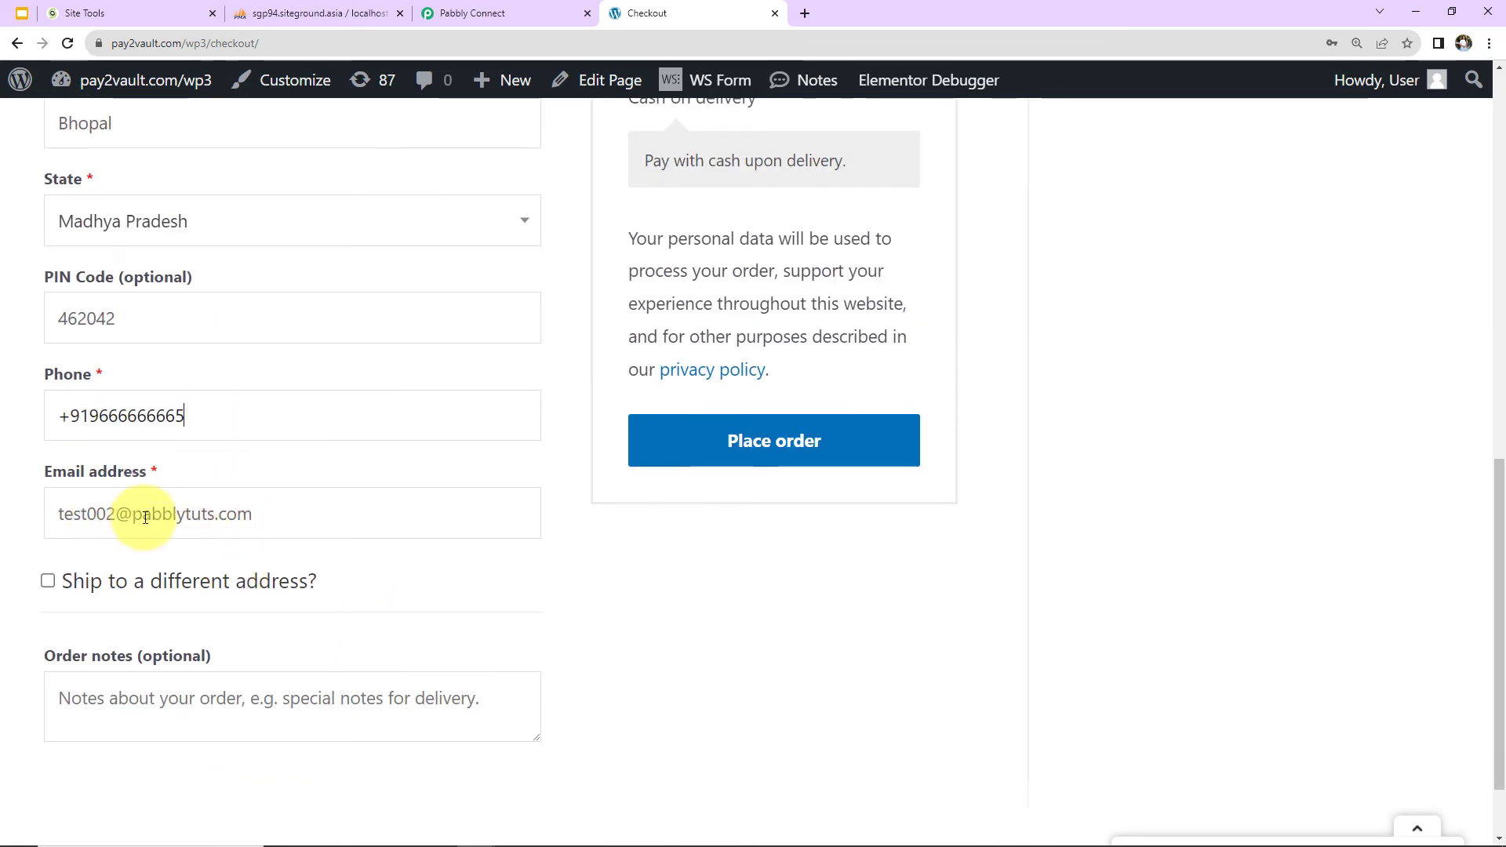
click(115, 516)
key(BackSpace)
text(3)
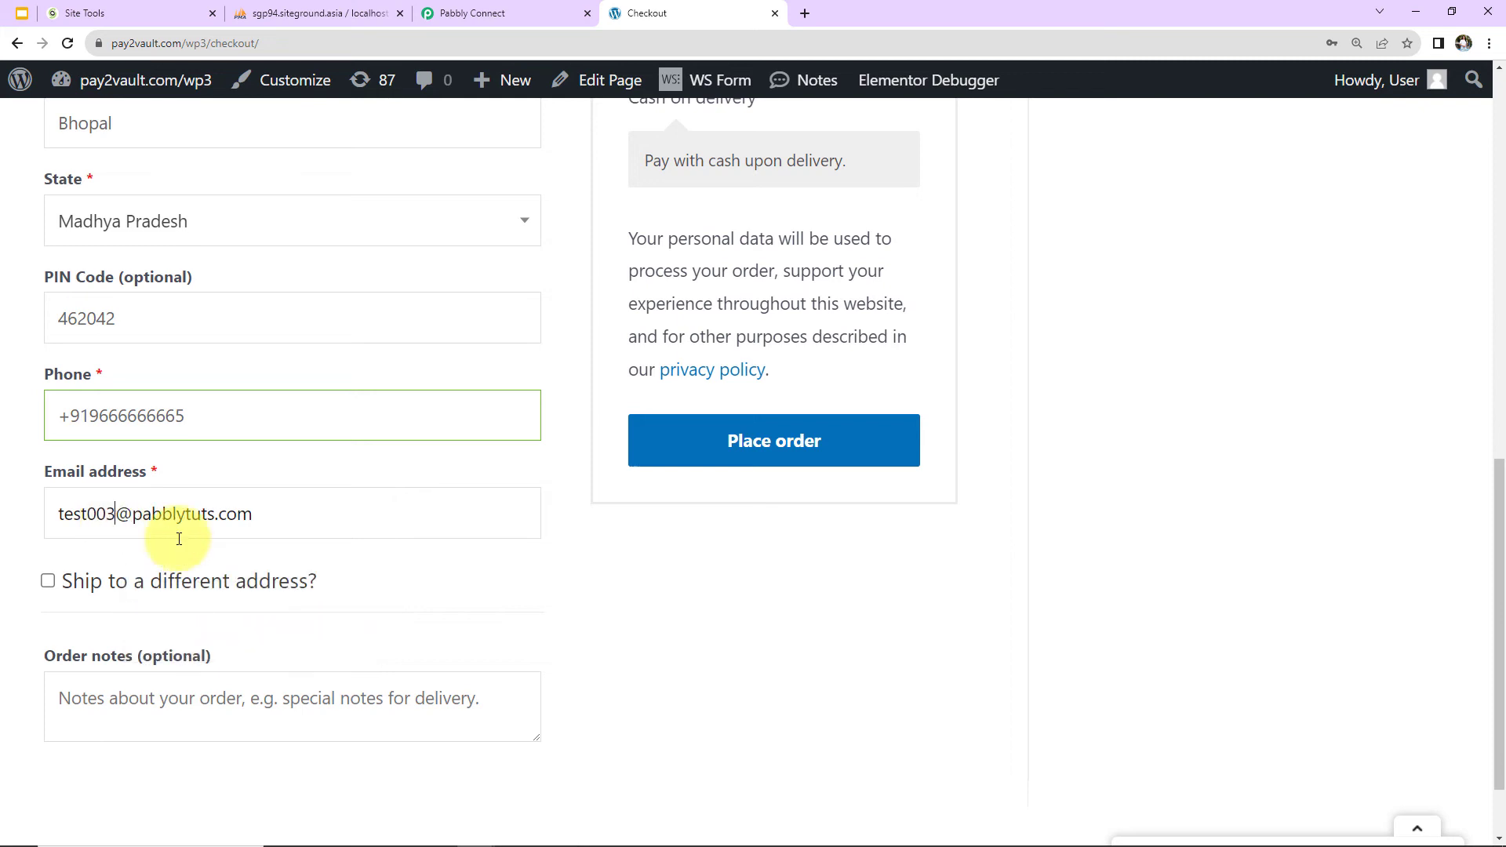
click(820, 456)
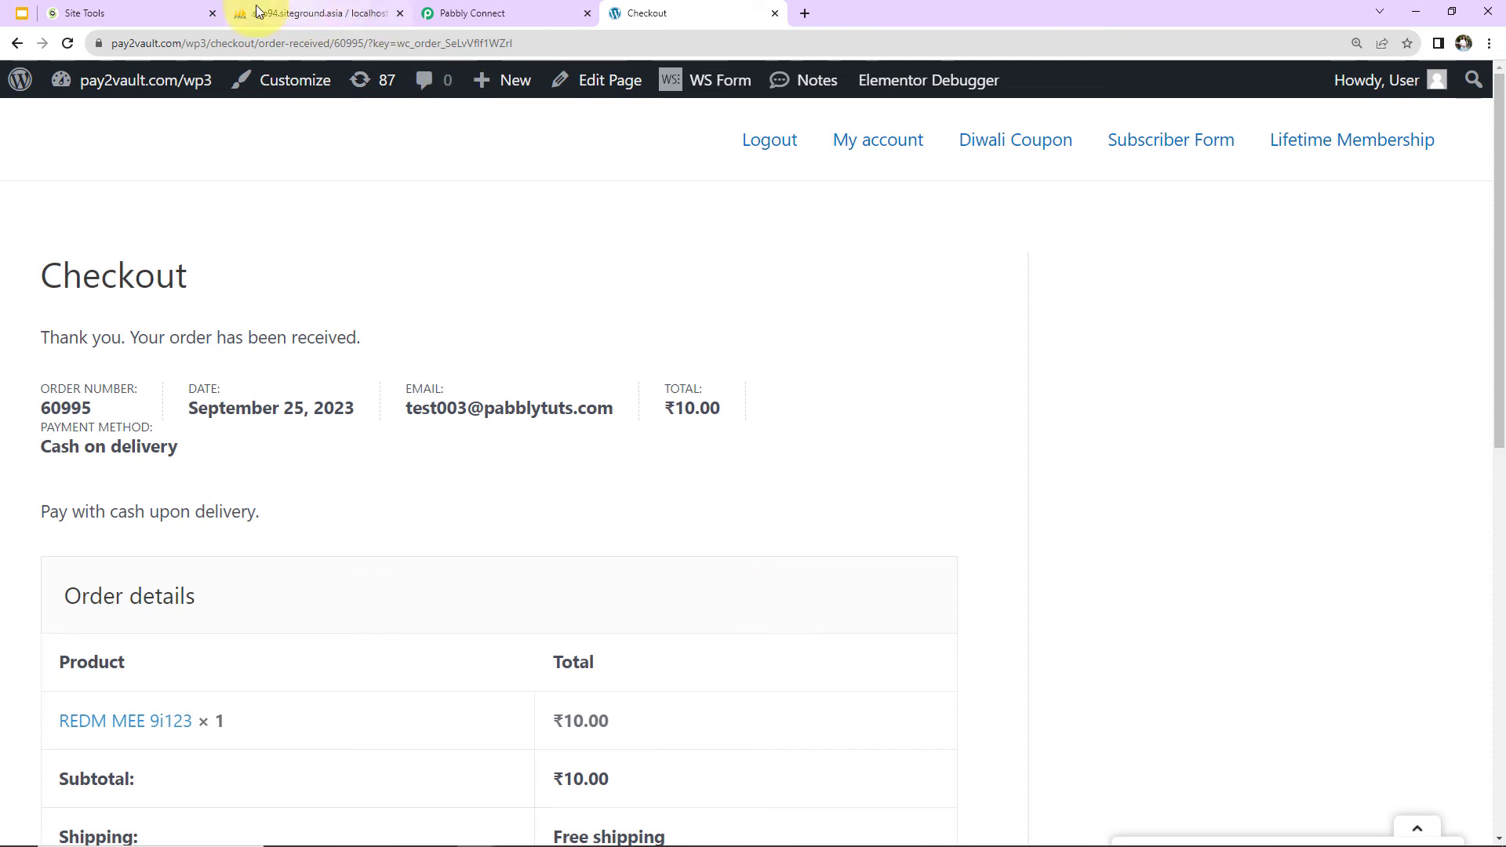
Switch to phpMyAdmin and reload the WooCommerceOrders table to check for the new order's row.
click(132, 14)
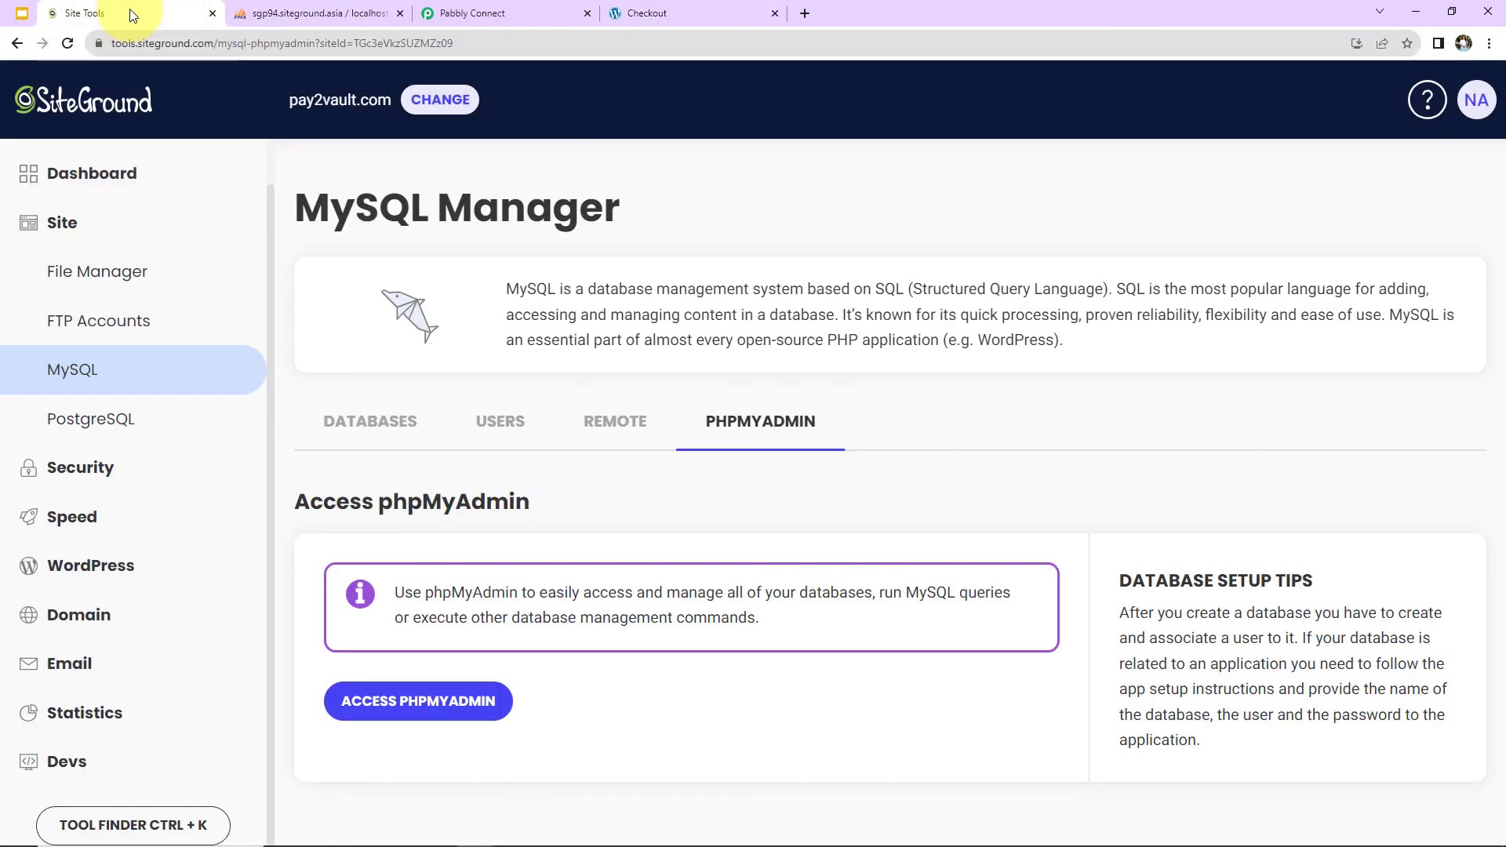
click(324, 15)
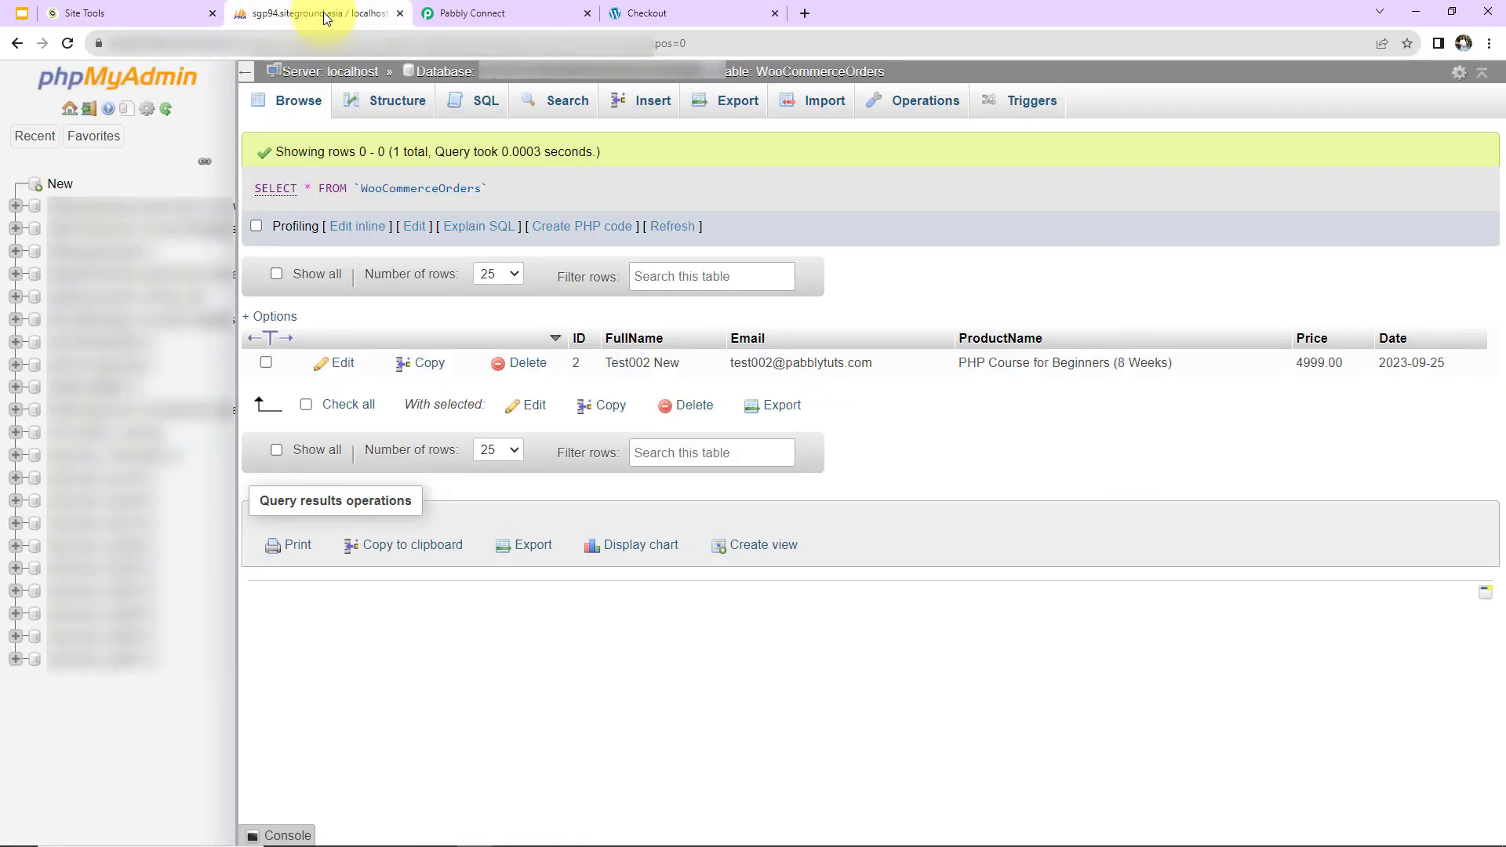
click(67, 44)
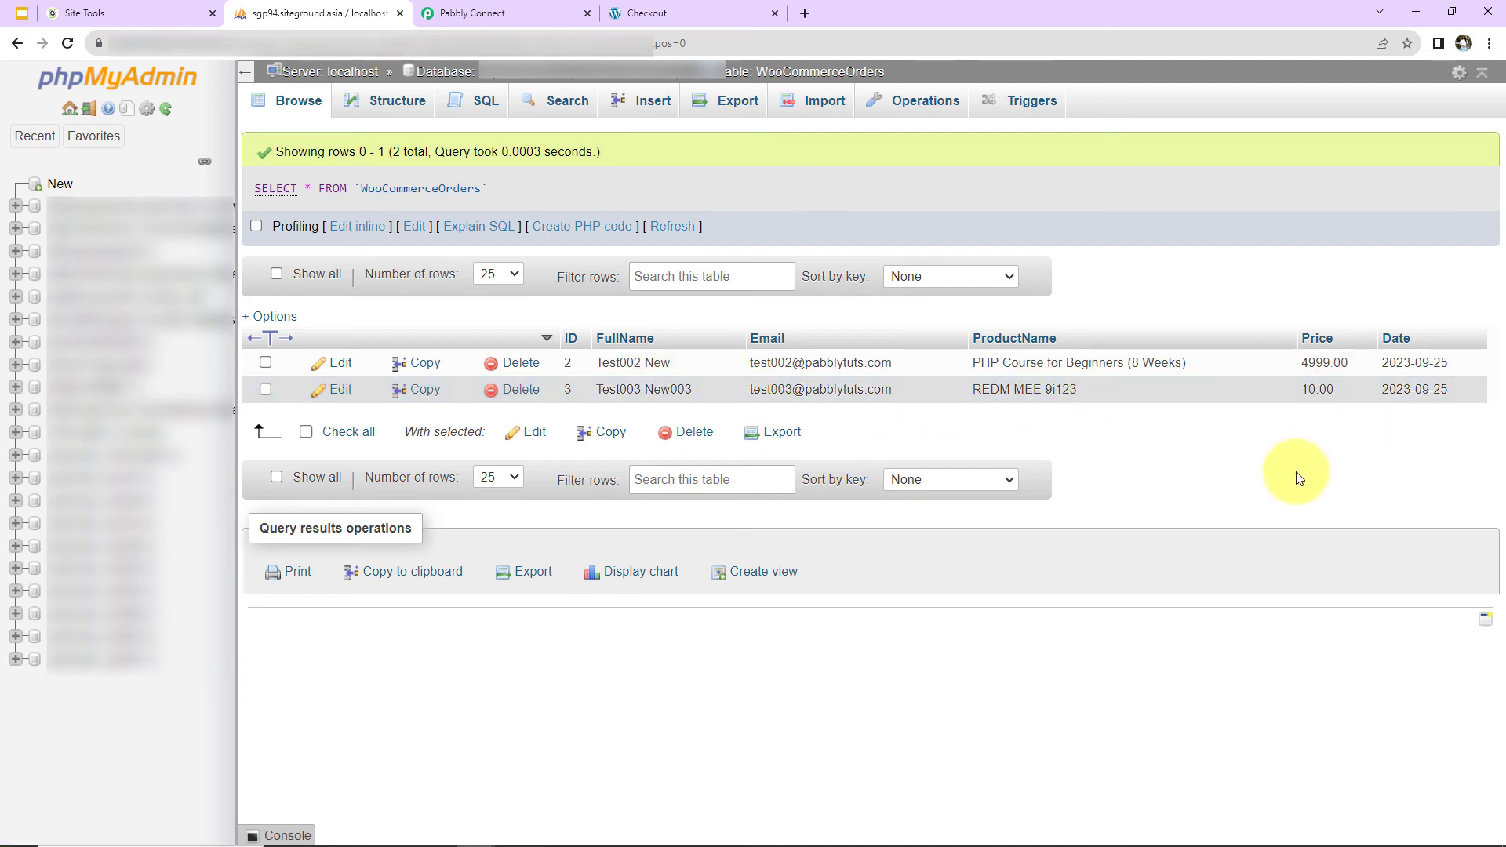
Switch to Pabbly Connect and collapse the WooCommerce trigger, Text Formatter and MySQL steps to review the whole workflow.
click(535, 16)
scroll(526, 477, up, 15)
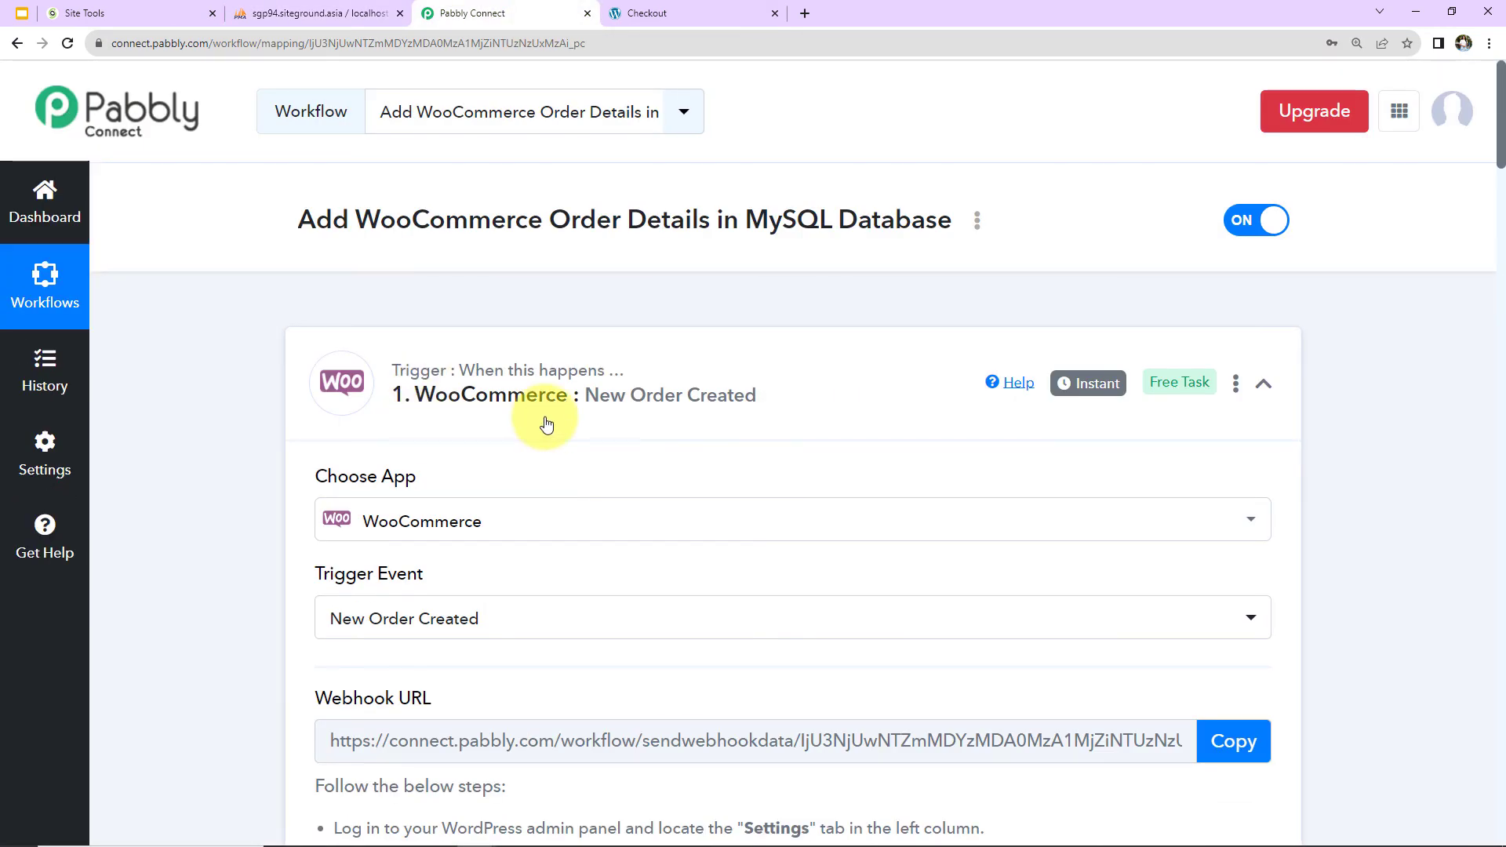
click(1262, 386)
scroll(1286, 449, down, 2)
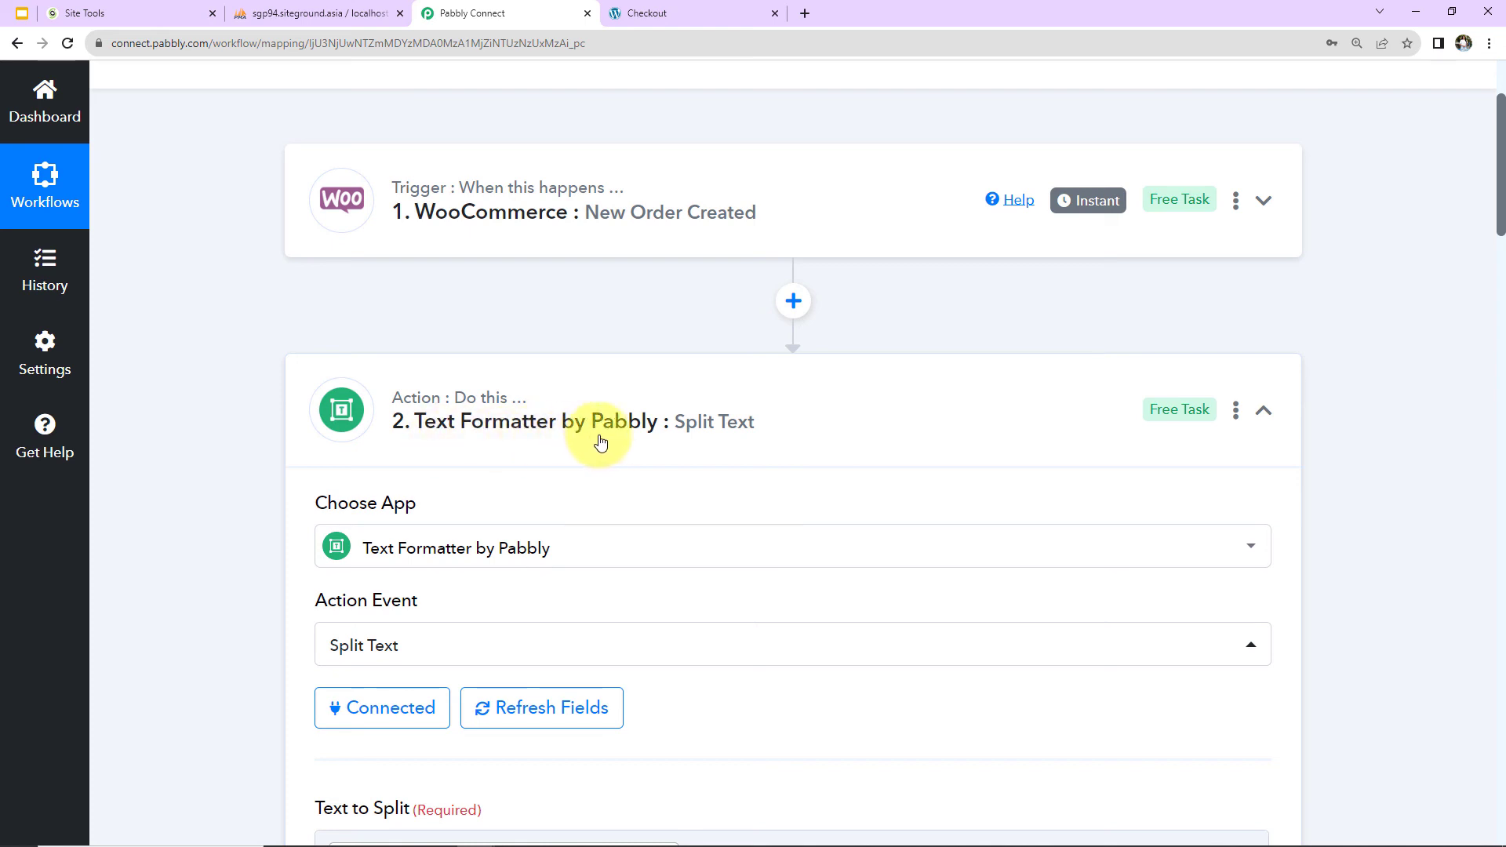
click(1264, 422)
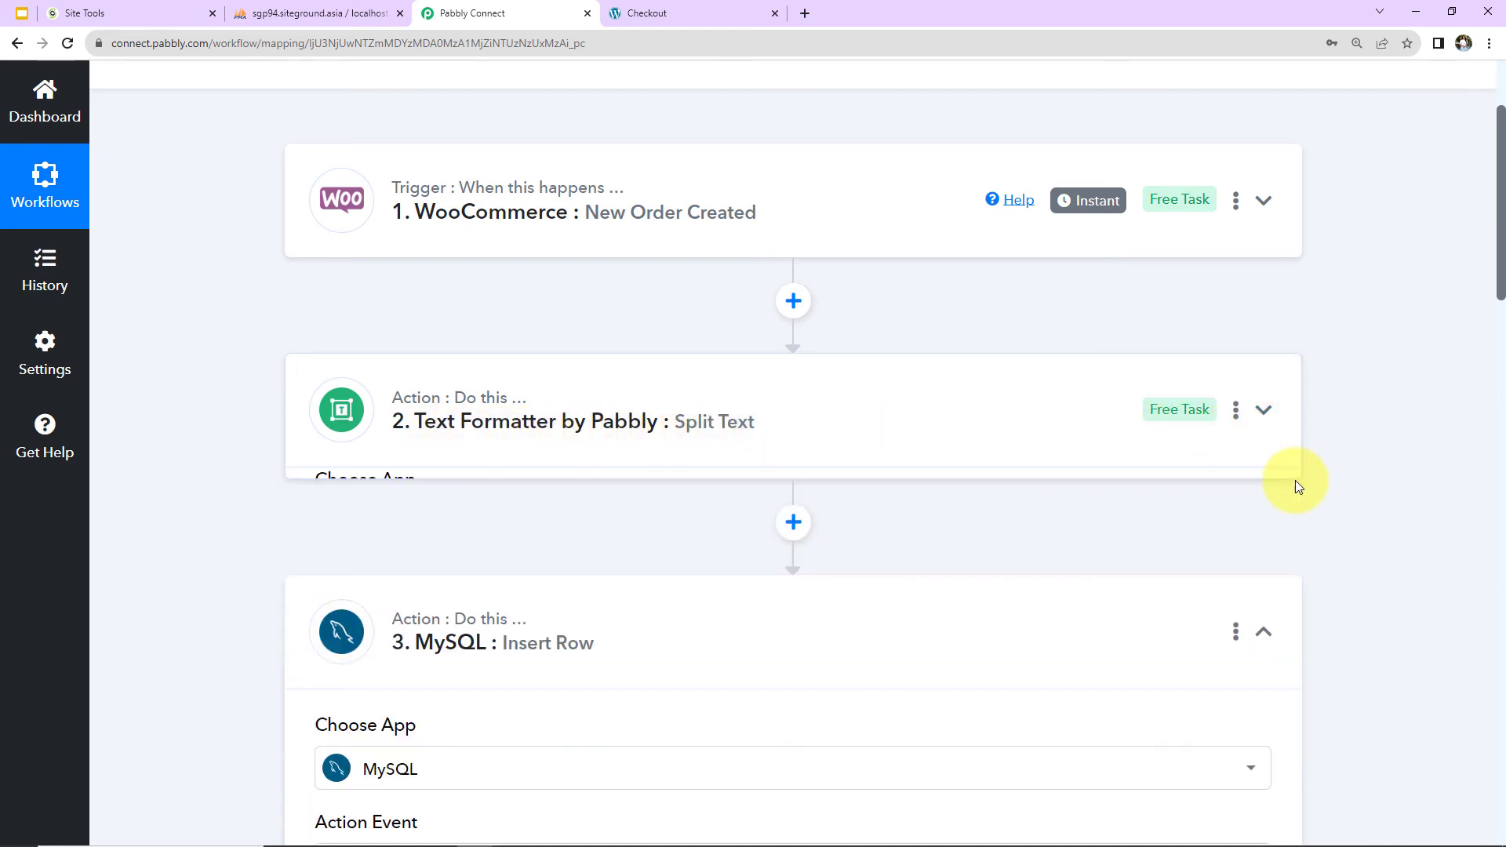
scroll(1296, 480, down, 2)
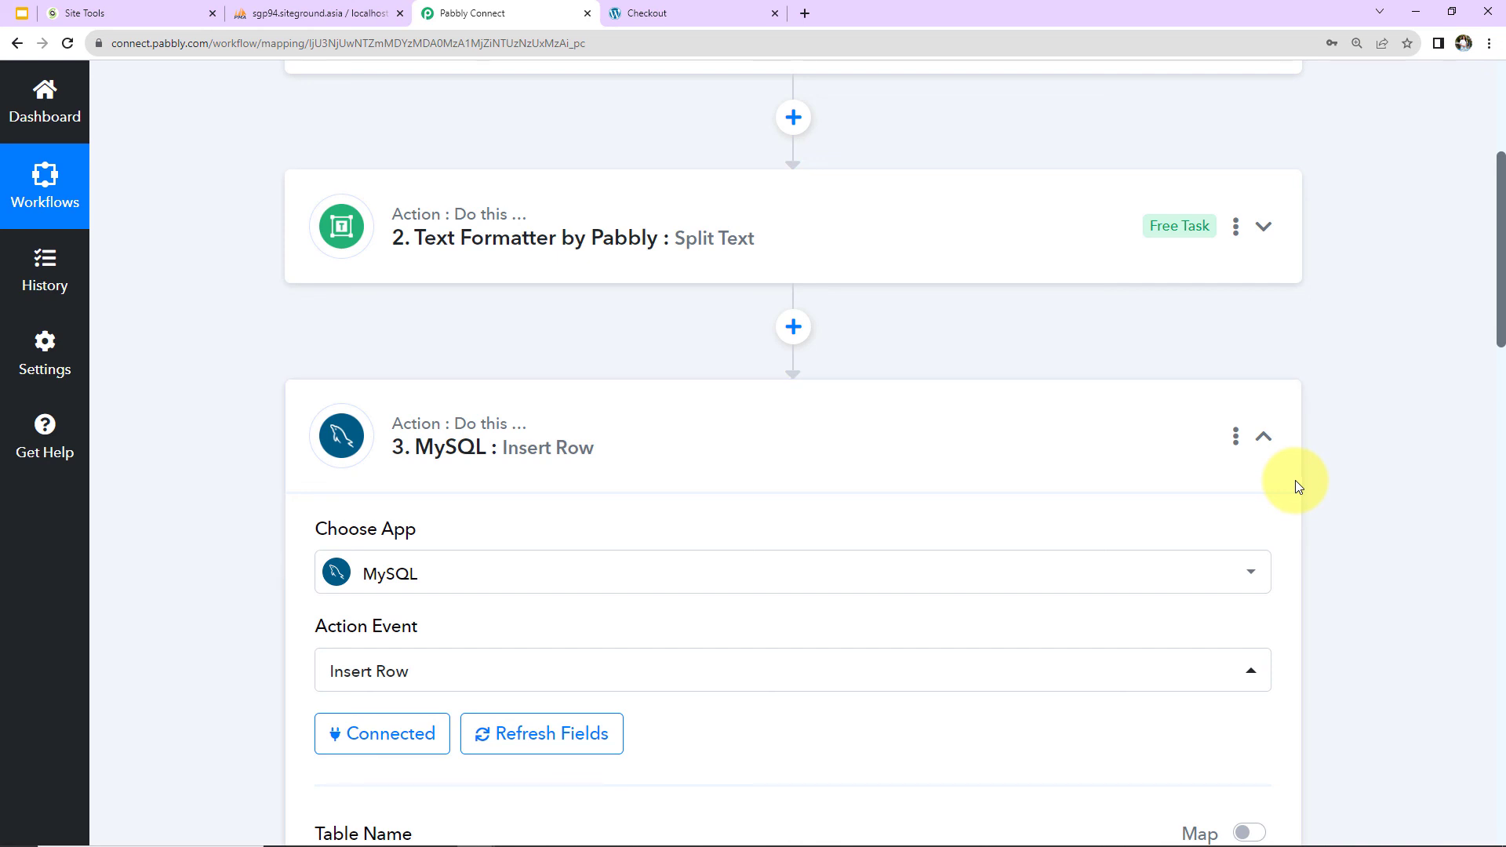
click(1263, 436)
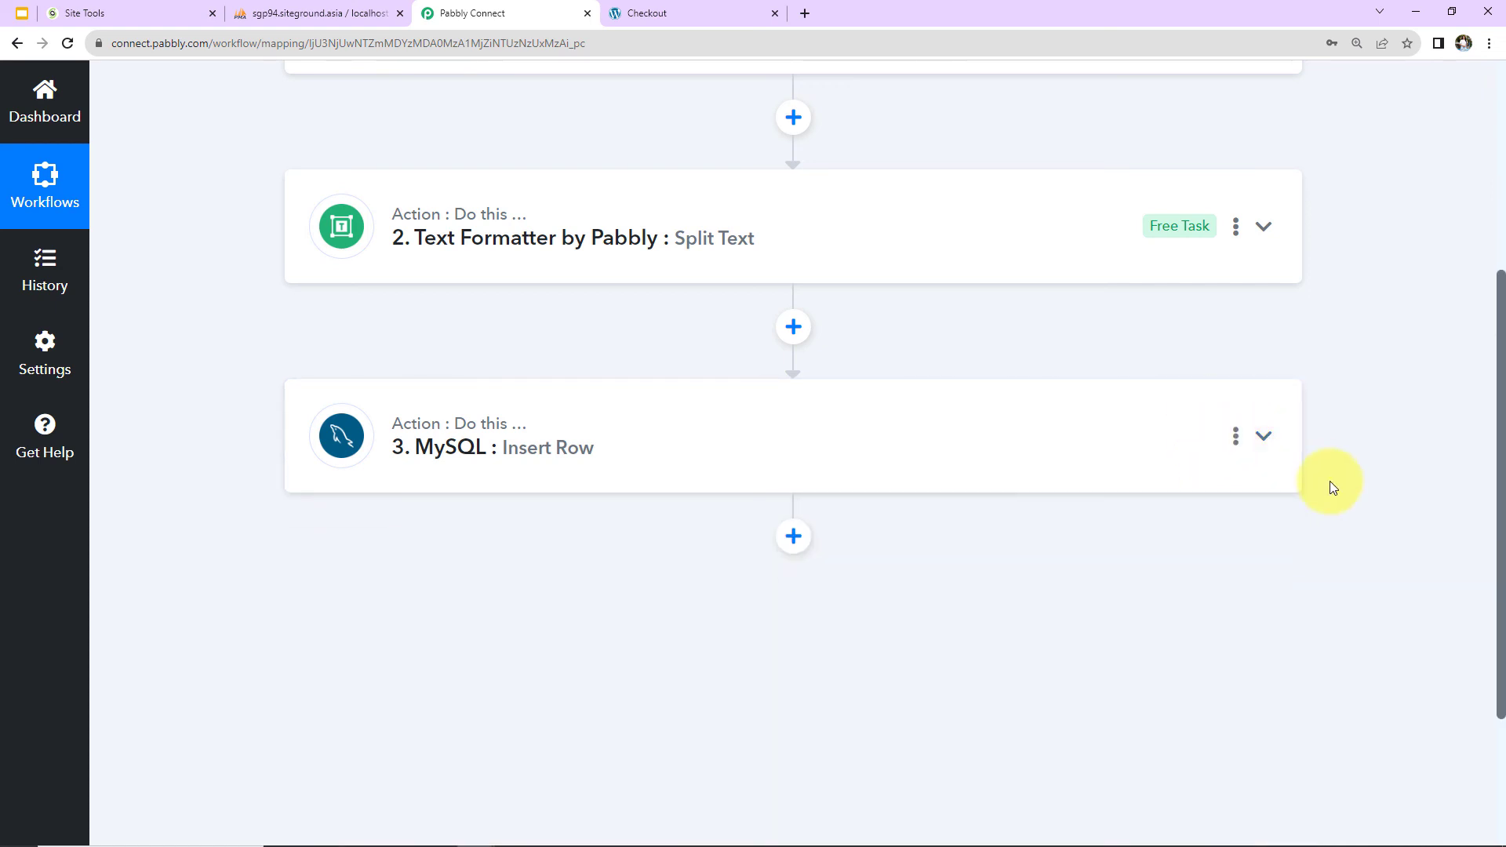